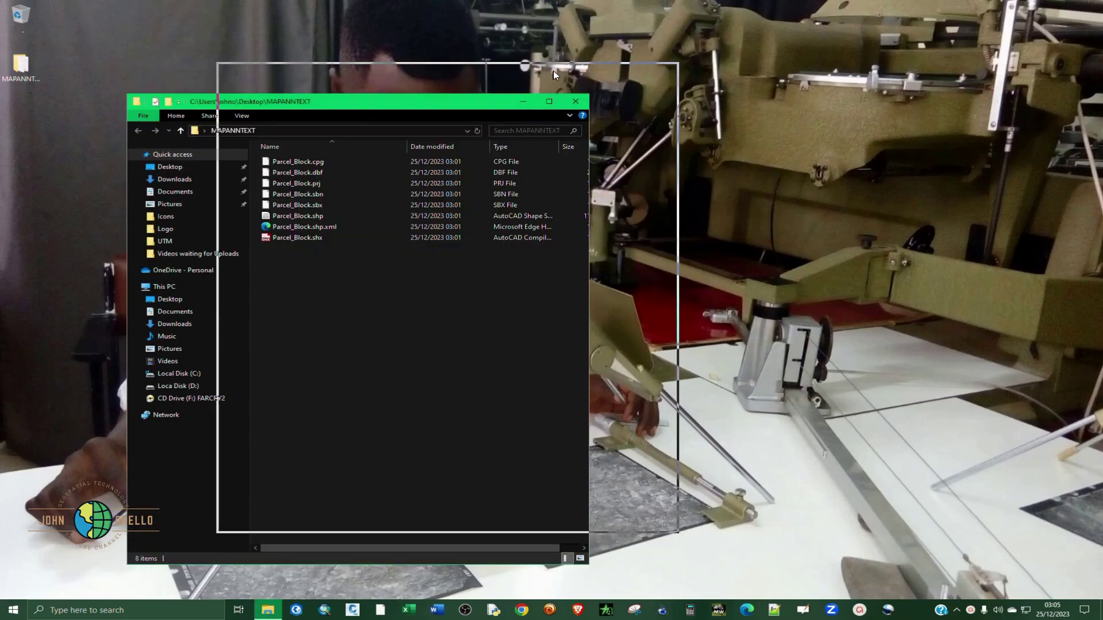
# - Review the shapefile component files in the MAPANNTEXT folder, close its window, and open ArcMap with a blank map
pyautogui.moveTo(549, 240); pyautogui.dragTo(405, 126)
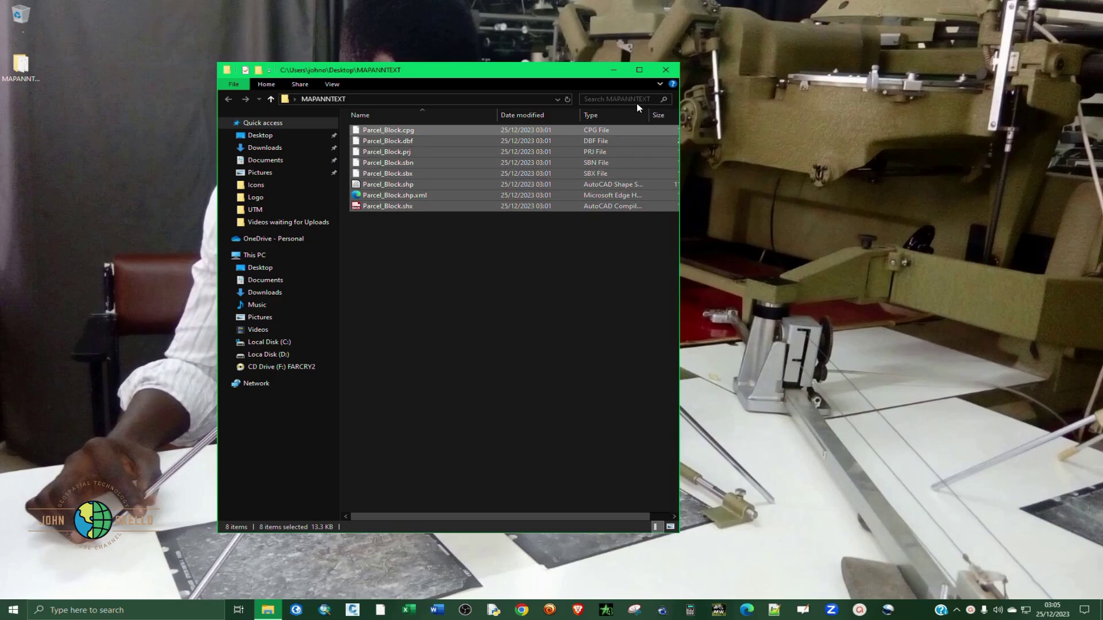
pyautogui.click(672, 71)
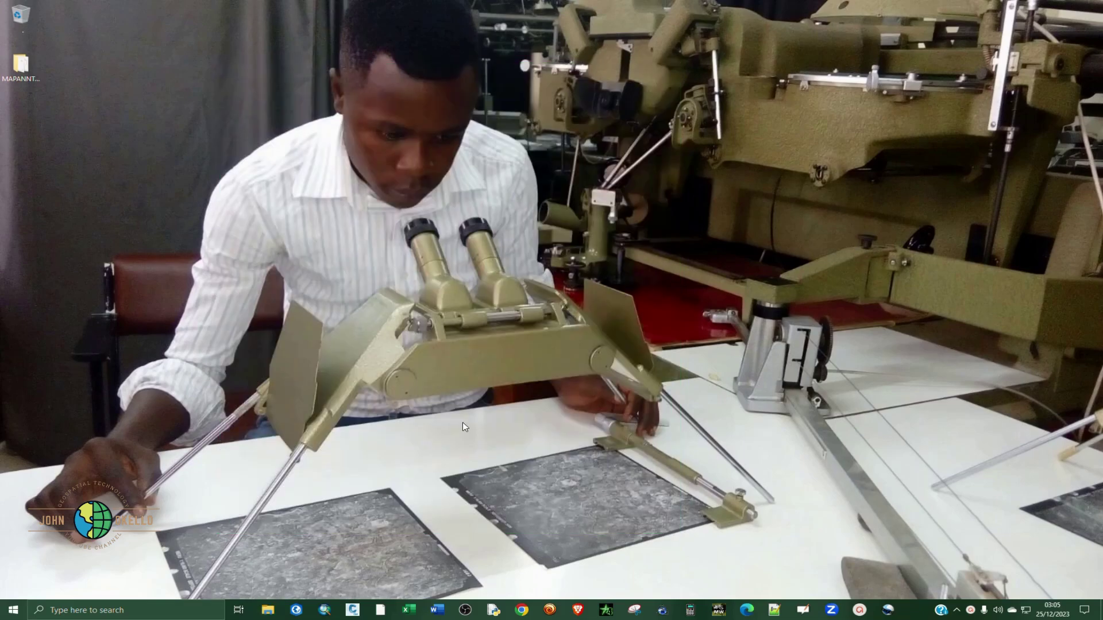
pyautogui.click(325, 611)
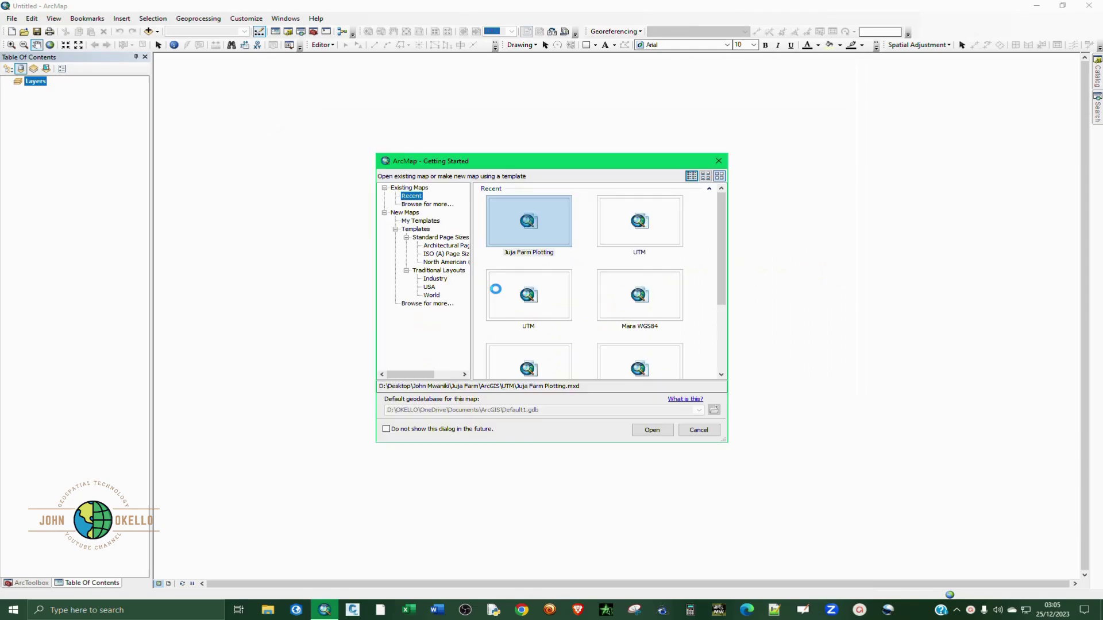
pyautogui.click(699, 429)
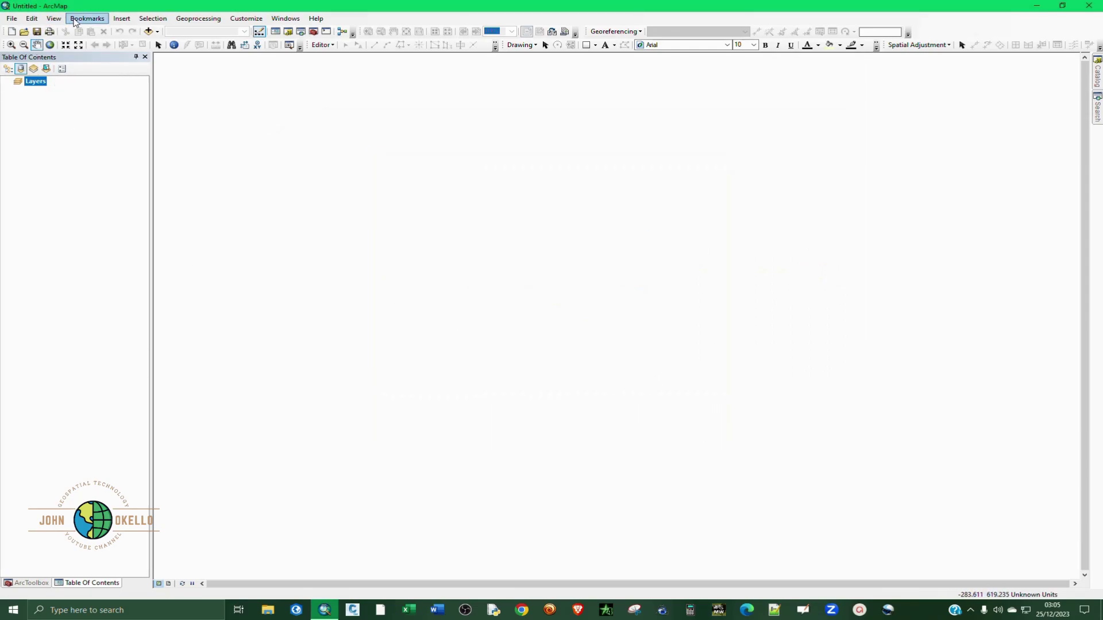
# - Add Parcel_Block.shp from the MAPANNTEXT folder on the Desktop to the blank map
pyautogui.click(148, 32)
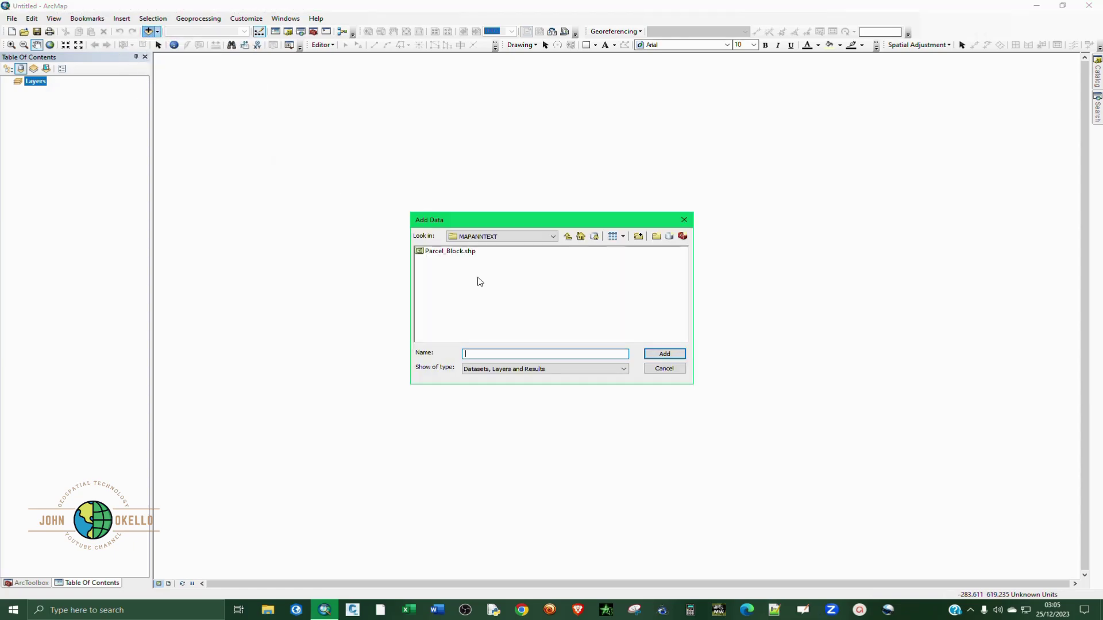
pyautogui.click(555, 238)
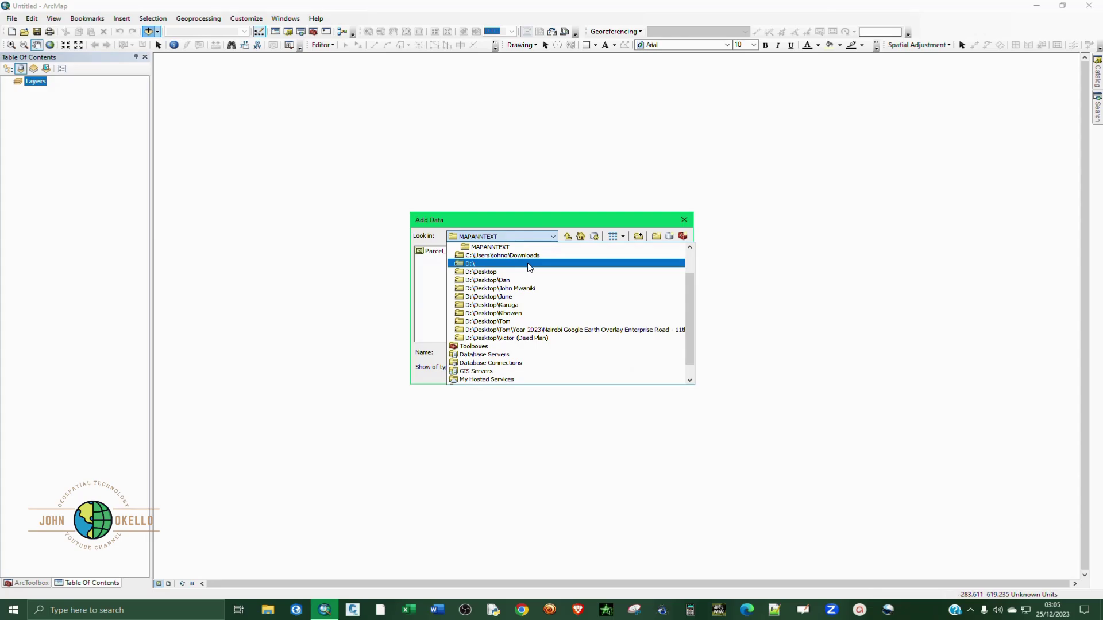
pyautogui.click(494, 257)
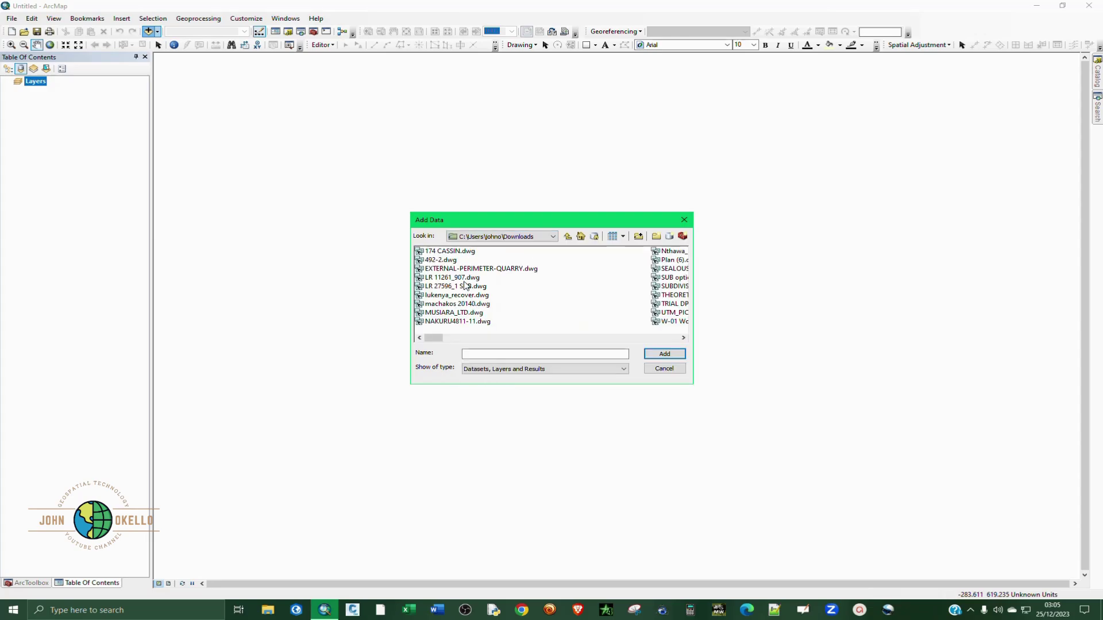
pyautogui.click(545, 240)
pyautogui.scroll(1, 517, 315)
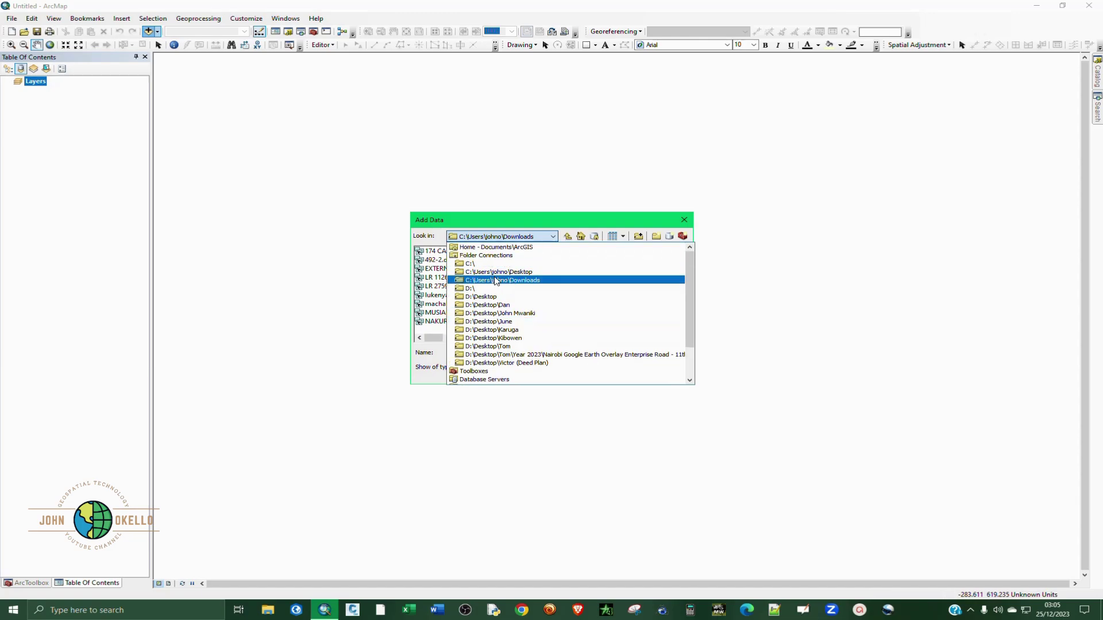
pyautogui.click(521, 272)
pyautogui.doubleClick(449, 254)
pyautogui.click(655, 353)
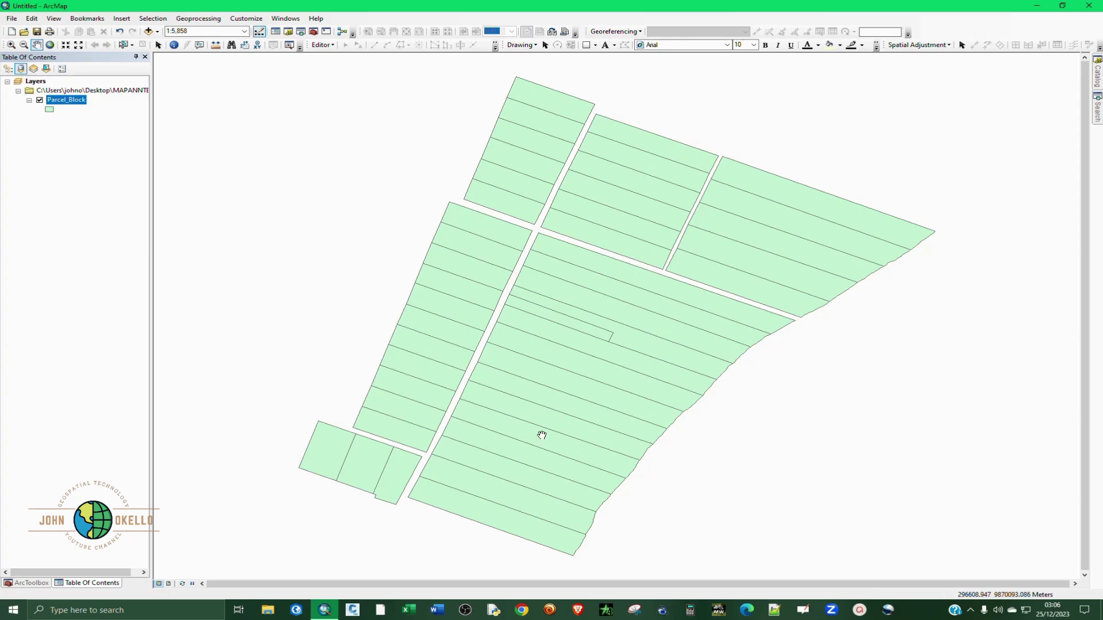
# - Examine the Parcel_Block layer's attribute table for parcel names, then exit ArcMap without saving the map
pyautogui.rightClick(65, 101)
pyautogui.click(90, 133)
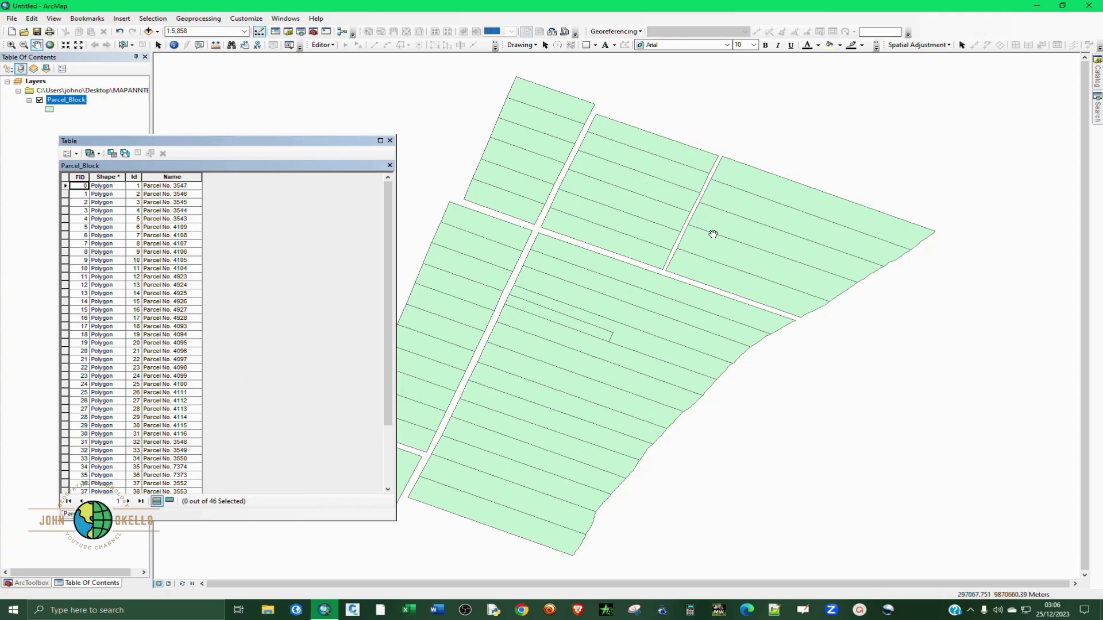
pyautogui.click(390, 140)
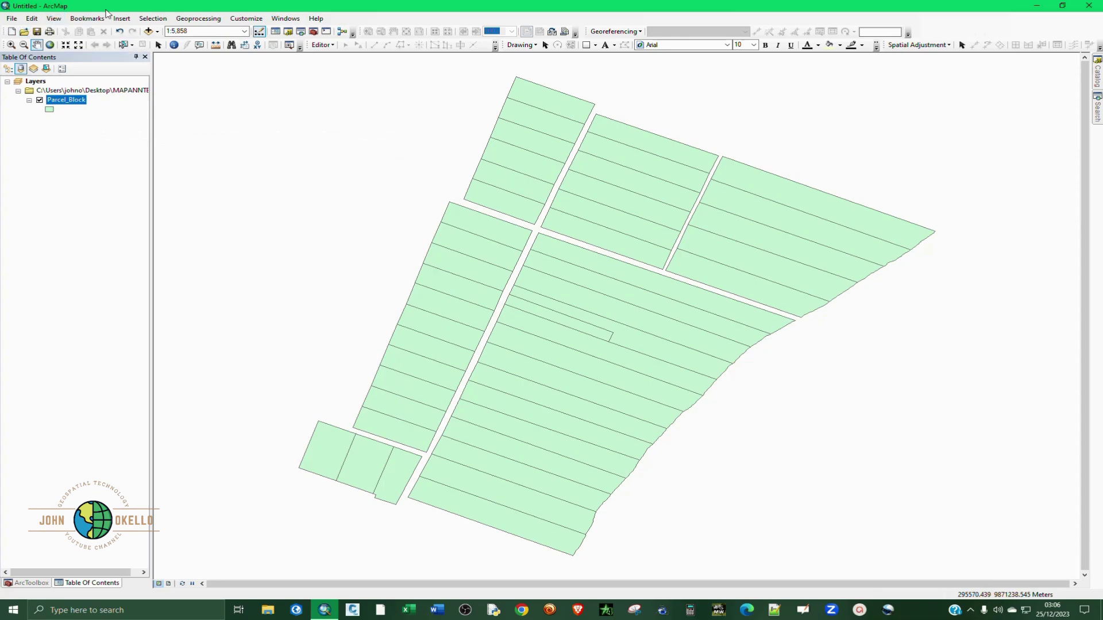
pyautogui.click(1087, 8)
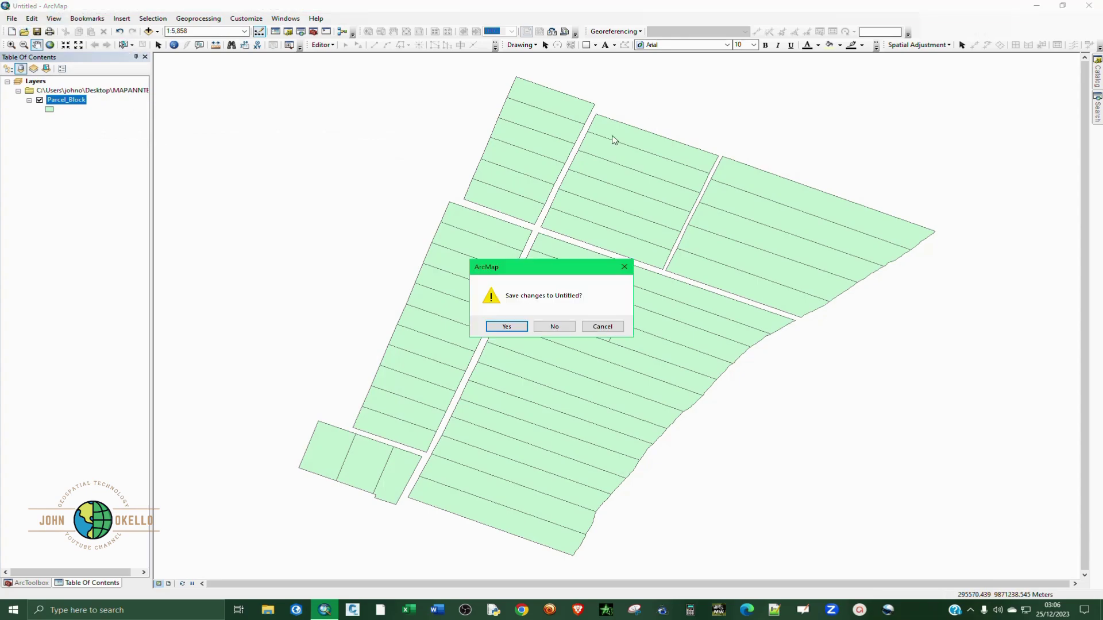
pyautogui.click(554, 326)
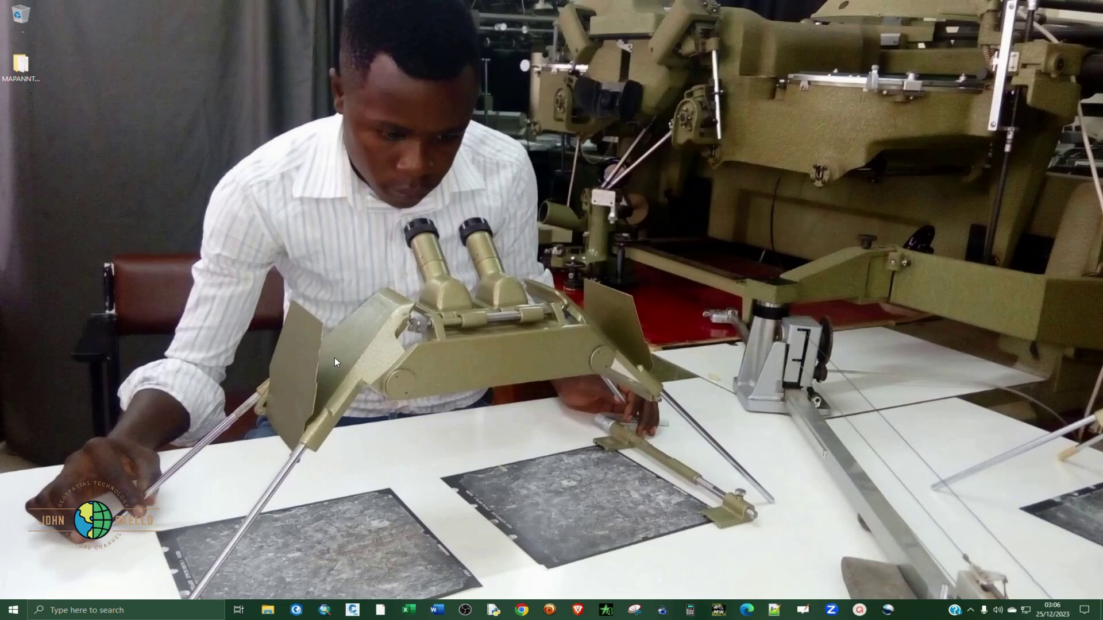
# - Open Autodesk Civil 3D with a blank drawing
pyautogui.click(352, 610)
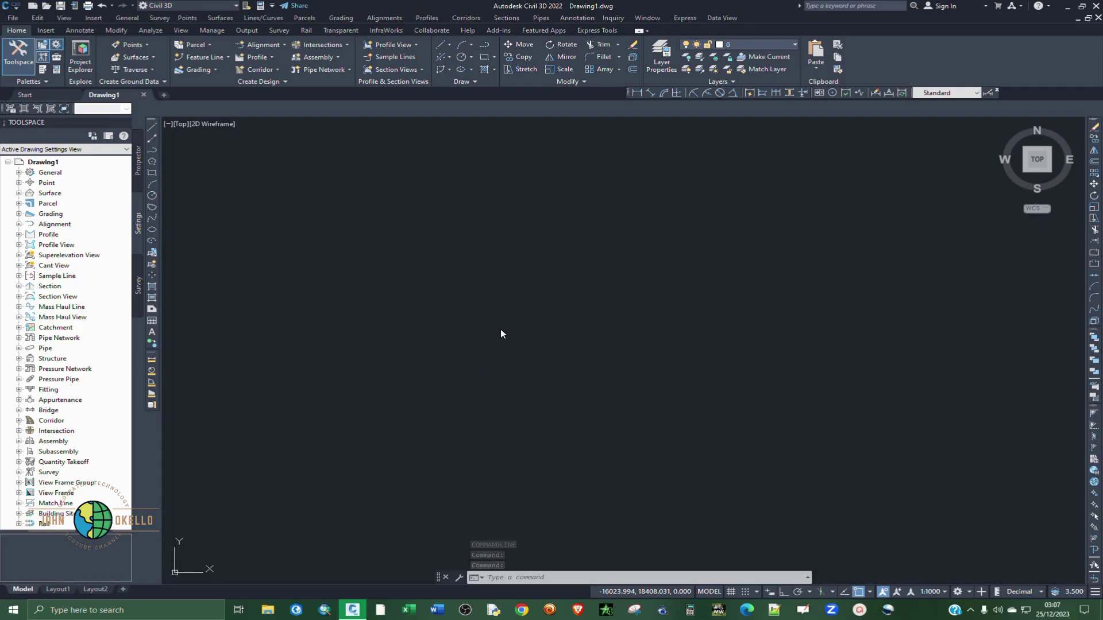
pyautogui.click(512, 315)
pyautogui.click(432, 225)
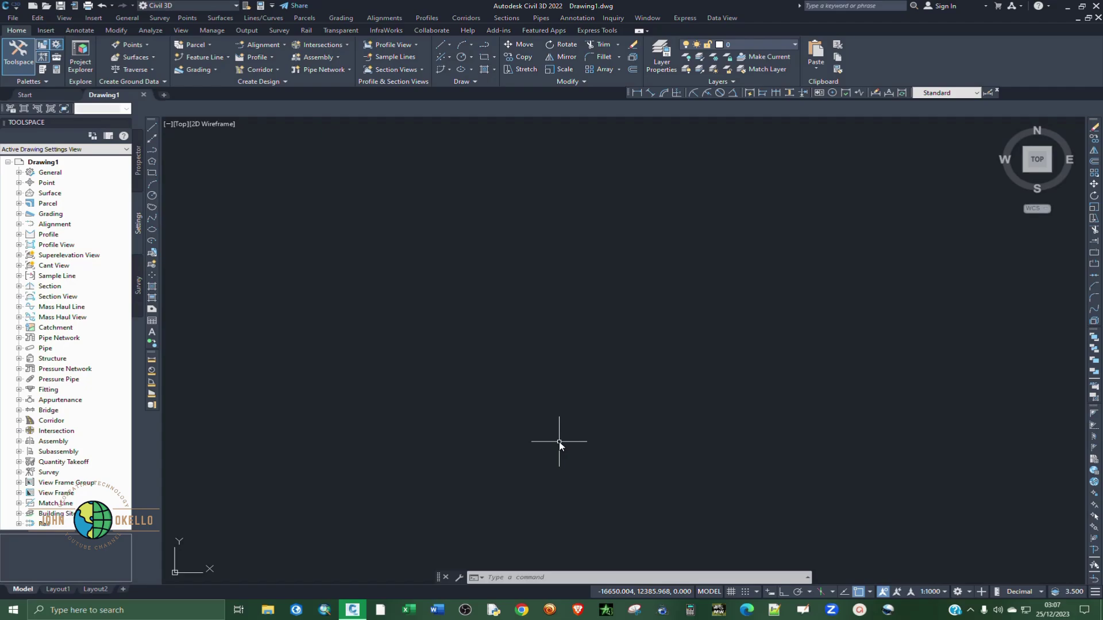
# - Run MAPIMPORT and choose the ESRI shapefile Parcel_Block.shp from the MAPANNTEXT folder on the Desktop
pyautogui.write('mapimpo')
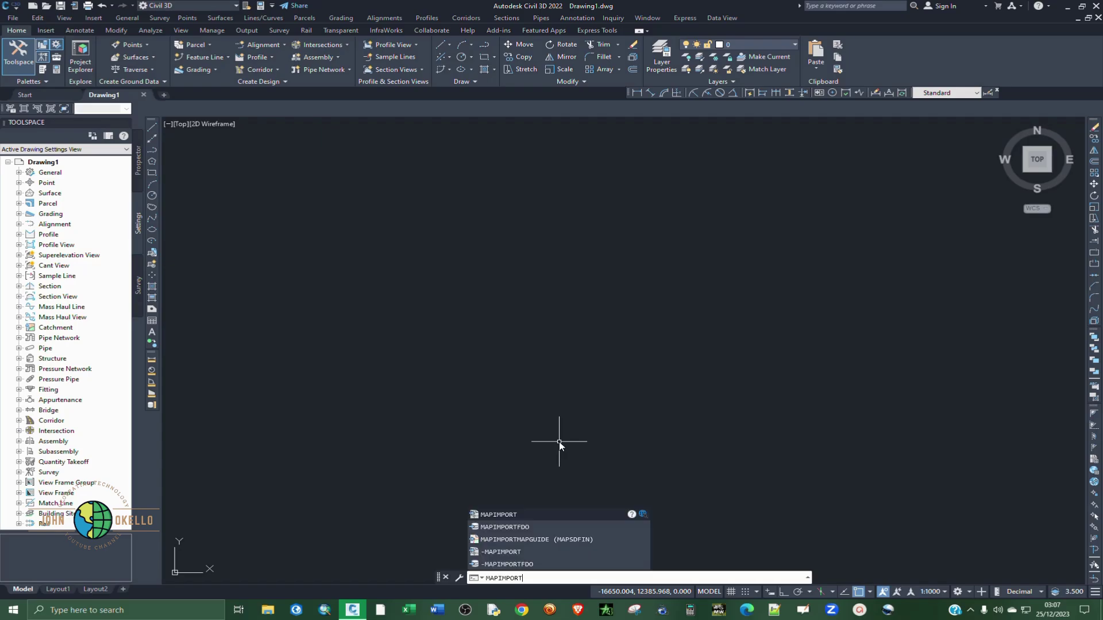
pyautogui.press('Return')
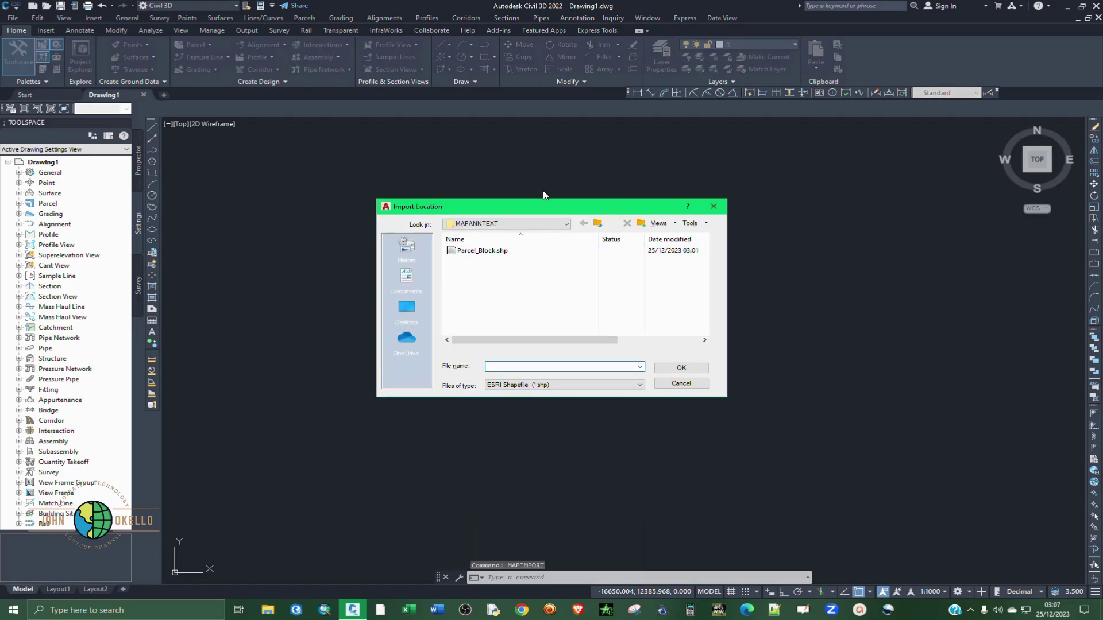
pyautogui.click(565, 223)
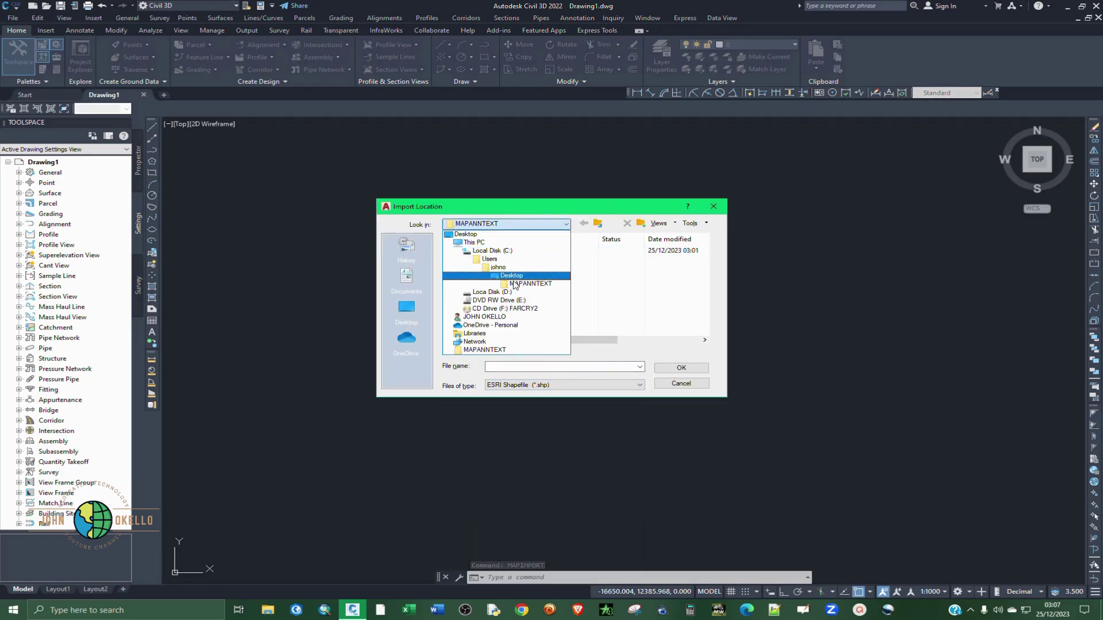
pyautogui.click(464, 243)
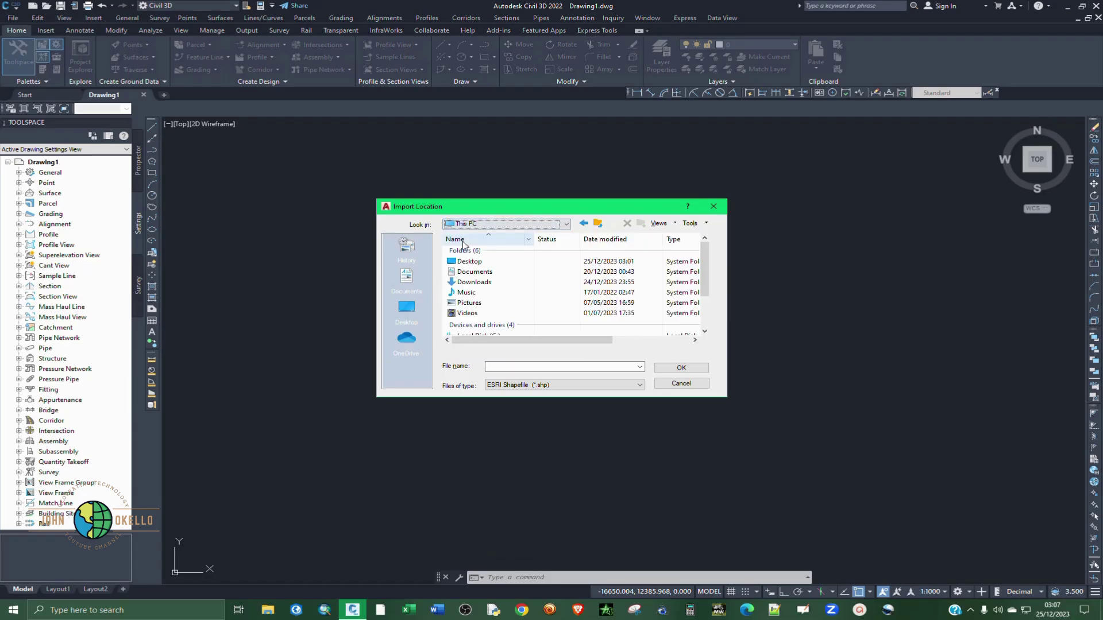
pyautogui.scroll(-2, 475, 284)
pyautogui.scroll(2, 475, 290)
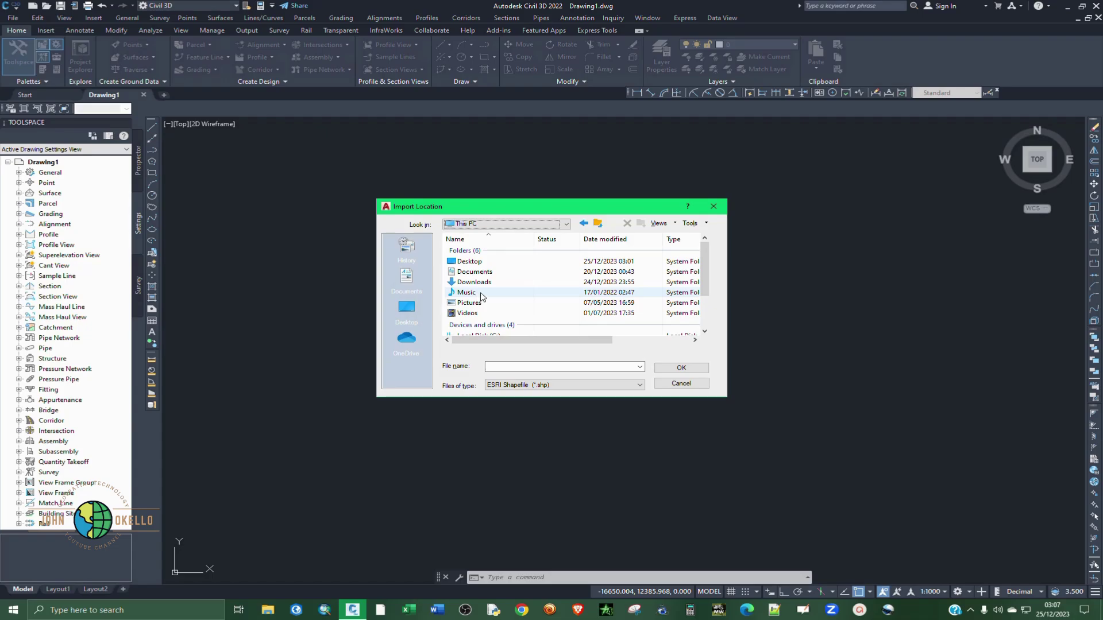
pyautogui.click(483, 266)
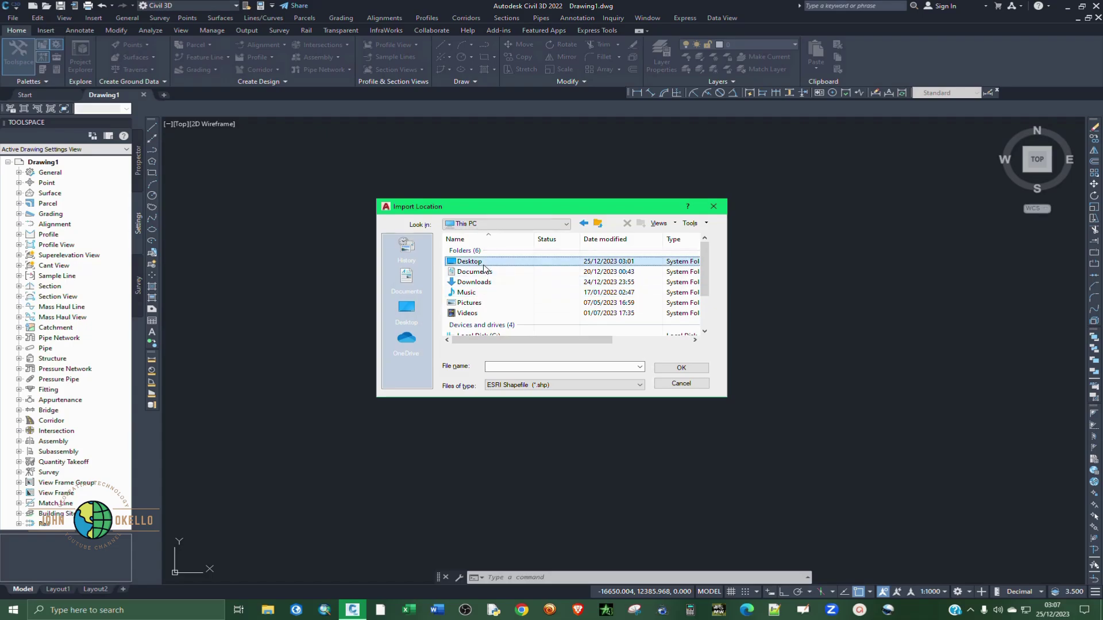
pyautogui.doubleClick(484, 263)
pyautogui.doubleClick(484, 253)
pyautogui.click(483, 253)
pyautogui.click(678, 370)
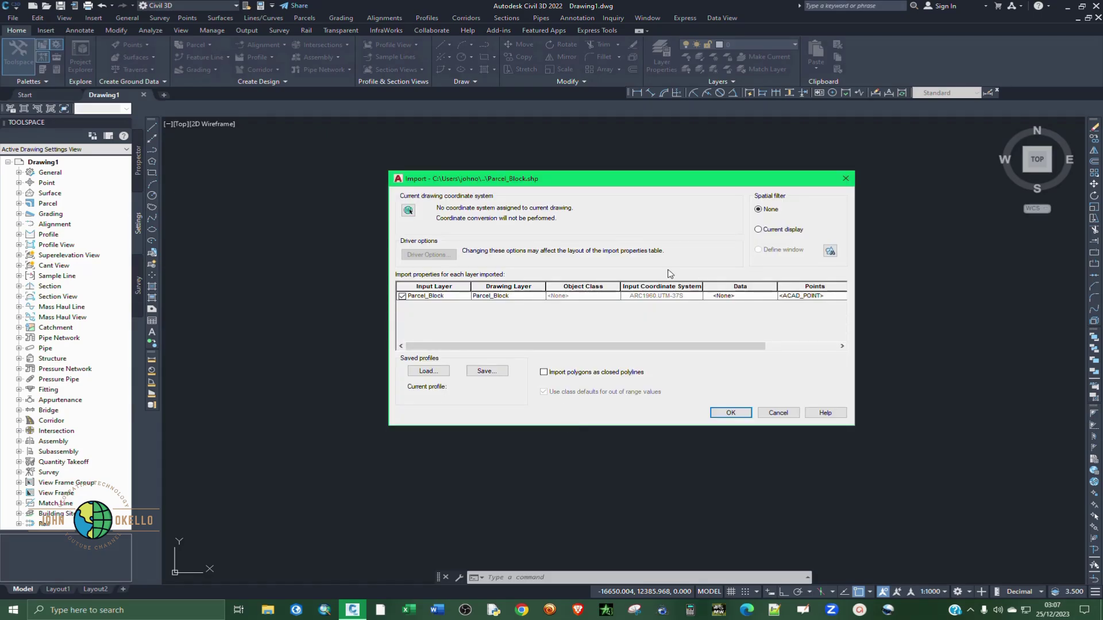
# - Import the layer with its attributes created as object data in table Parcel_Block and its polygons as closed polylines
pyautogui.moveTo(581, 180); pyautogui.dragTo(468, 180)
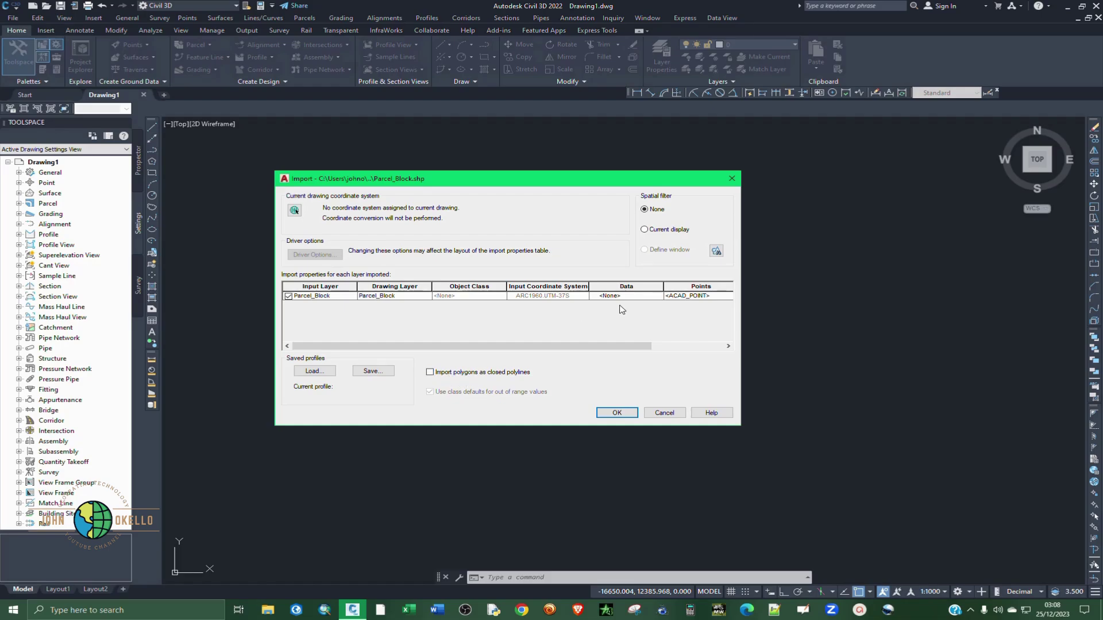
pyautogui.click(637, 296)
pyautogui.click(652, 296)
pyautogui.click(657, 297)
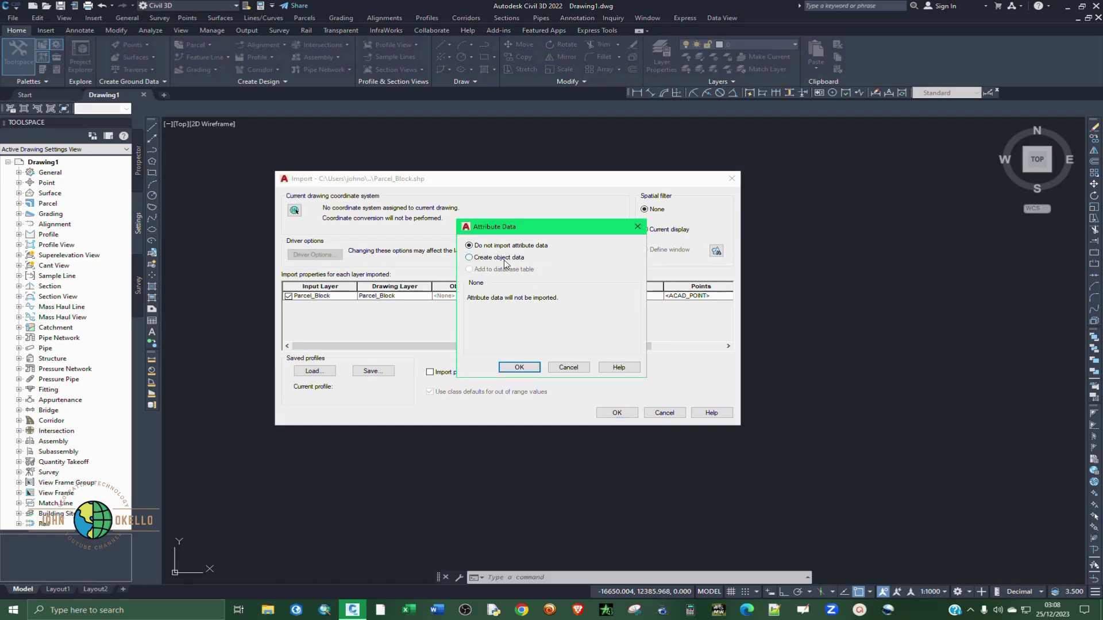
pyautogui.click(469, 258)
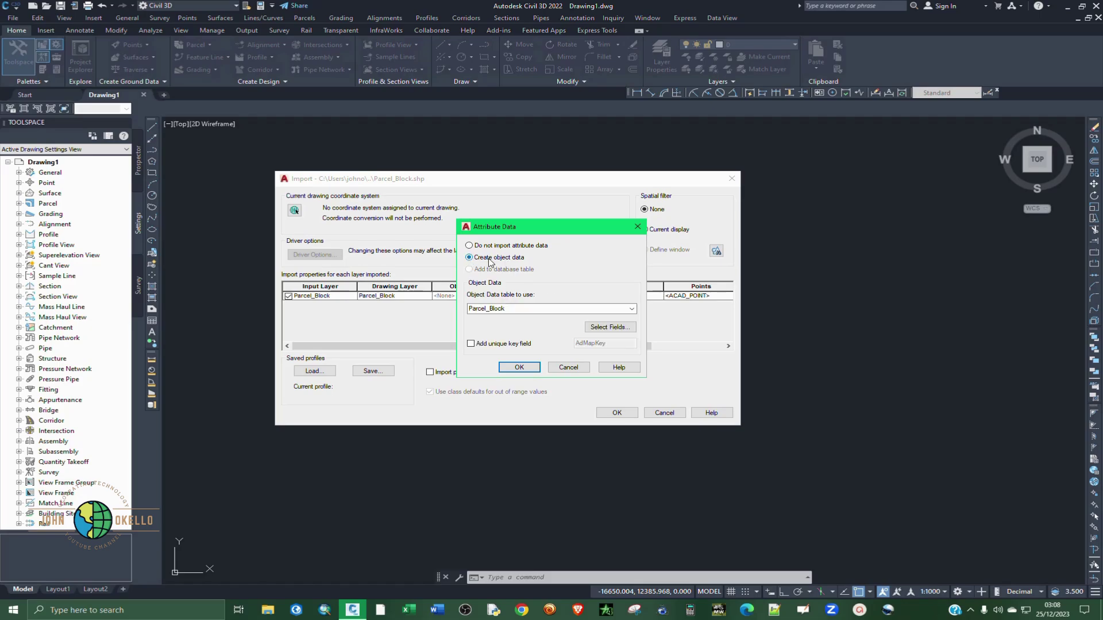
pyautogui.click(519, 368)
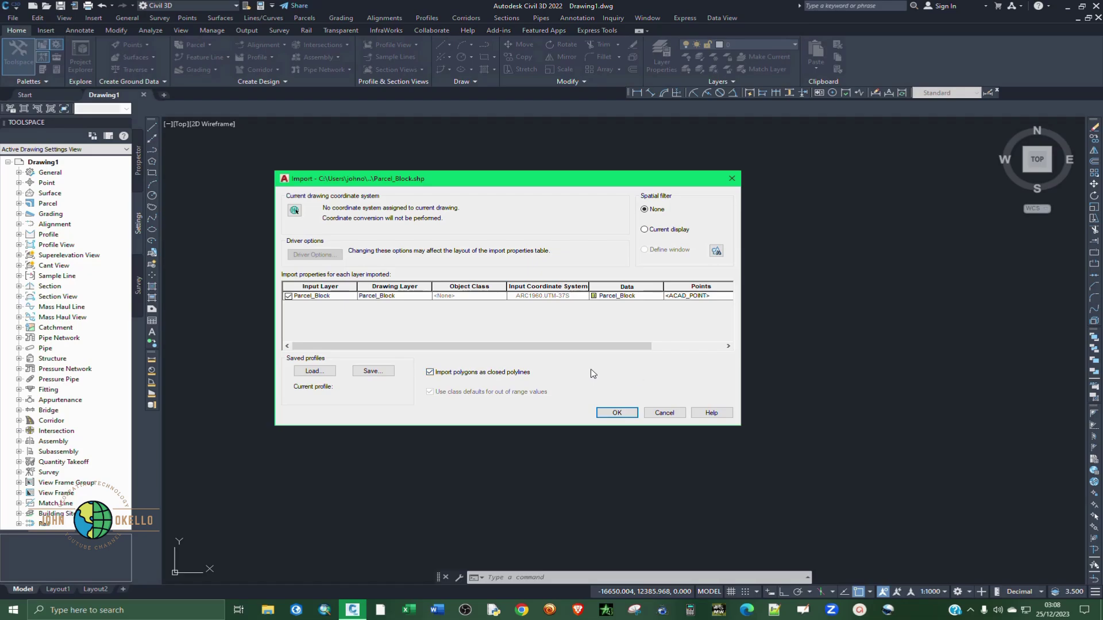
pyautogui.click(610, 413)
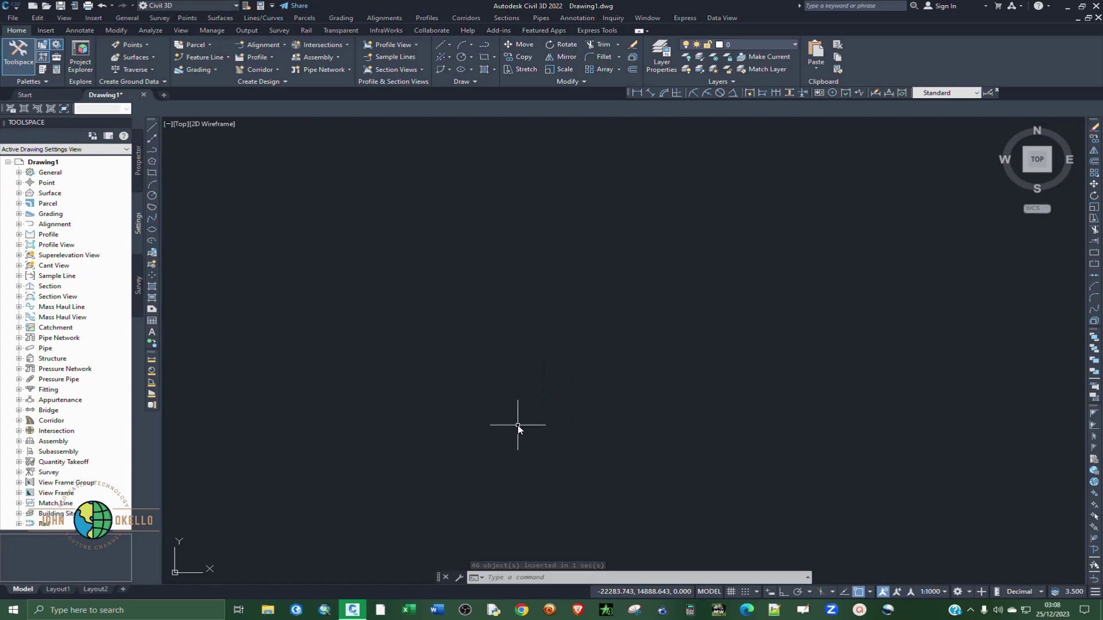
# - Zoom to the drawing extents and examine the imported parcel polylines, closing in on the western column of parcels
pyautogui.write('ZE')
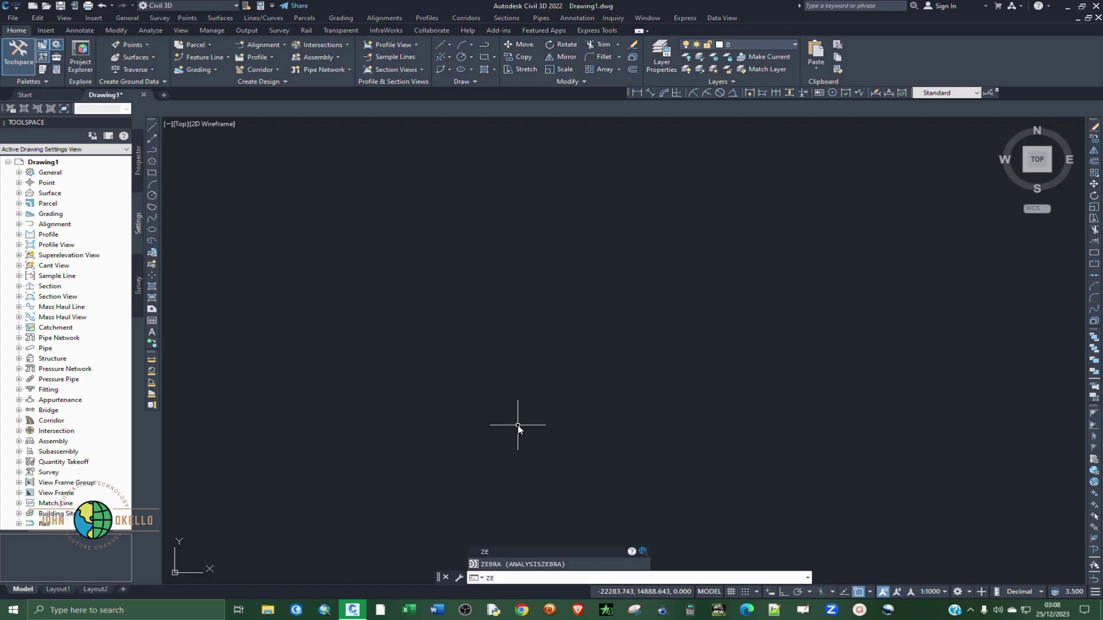
pyautogui.press('Return')
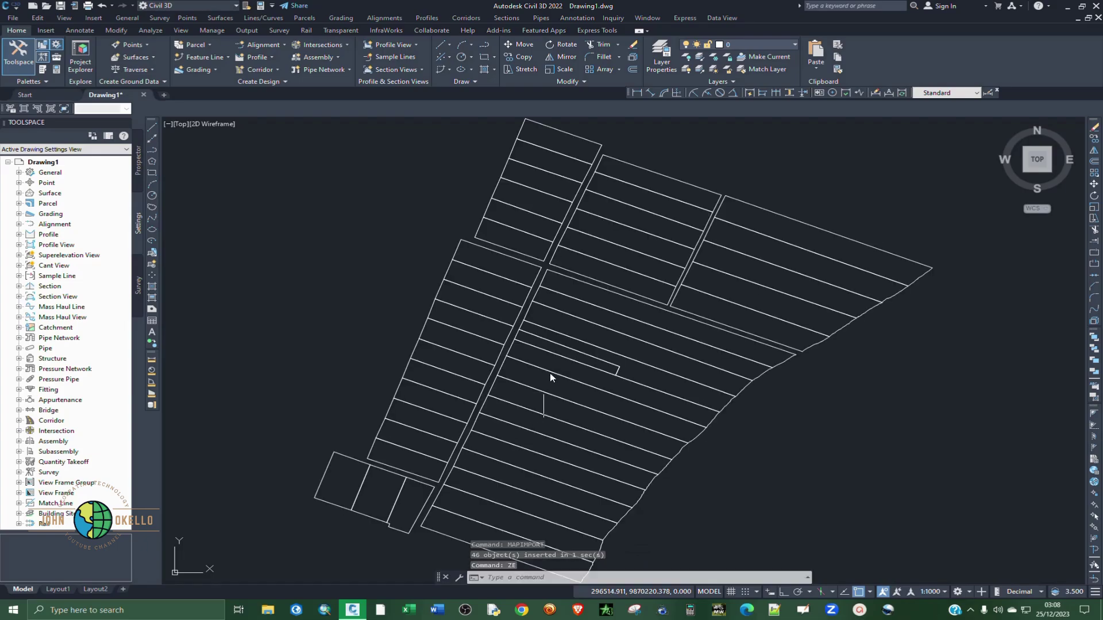
pyautogui.scroll(-2, 554, 345)
pyautogui.scroll(2, 506, 381)
pyautogui.scroll(1, 505, 381)
pyautogui.scroll(-2, 575, 364)
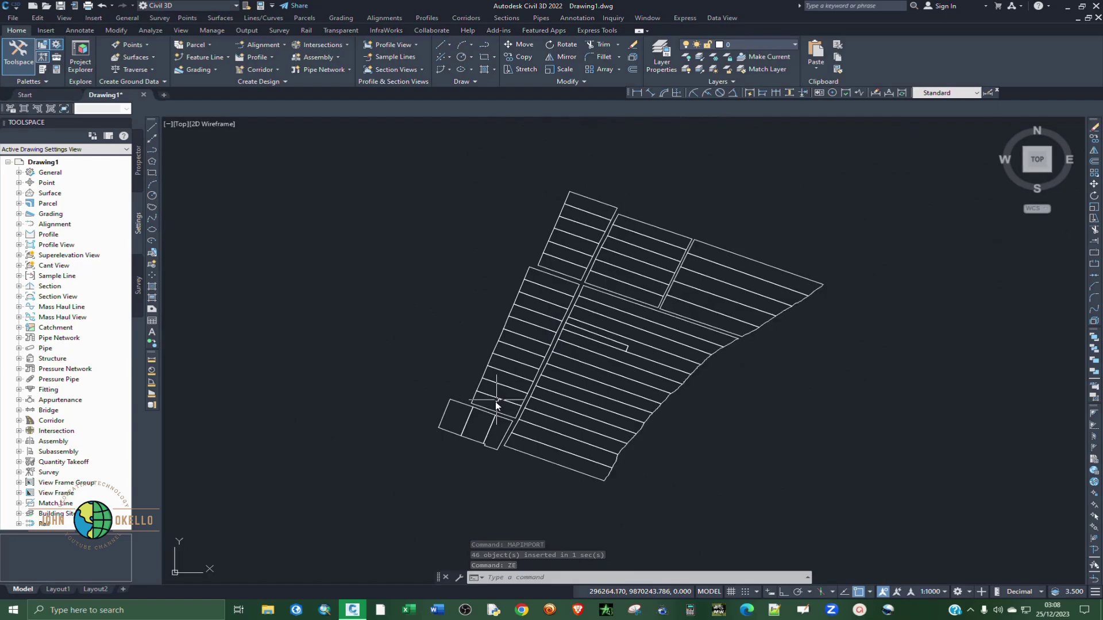
pyautogui.scroll(1, 529, 333)
pyautogui.scroll(2, 522, 338)
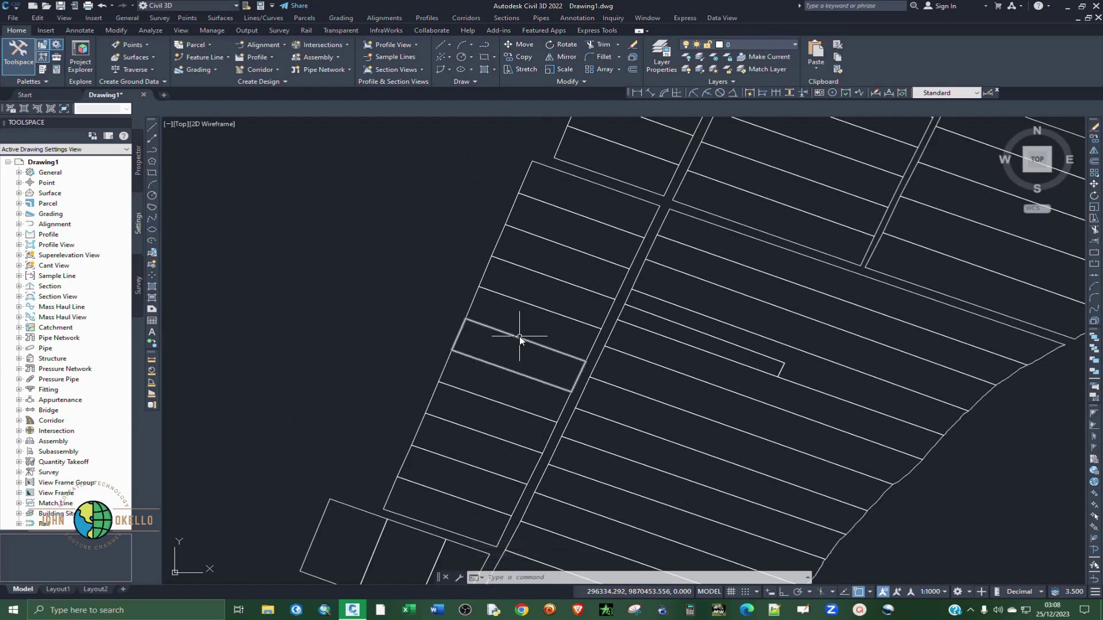
# - Display the properties of a parcel midway down the western column and read its Parcel_Block object data
pyautogui.click(516, 338)
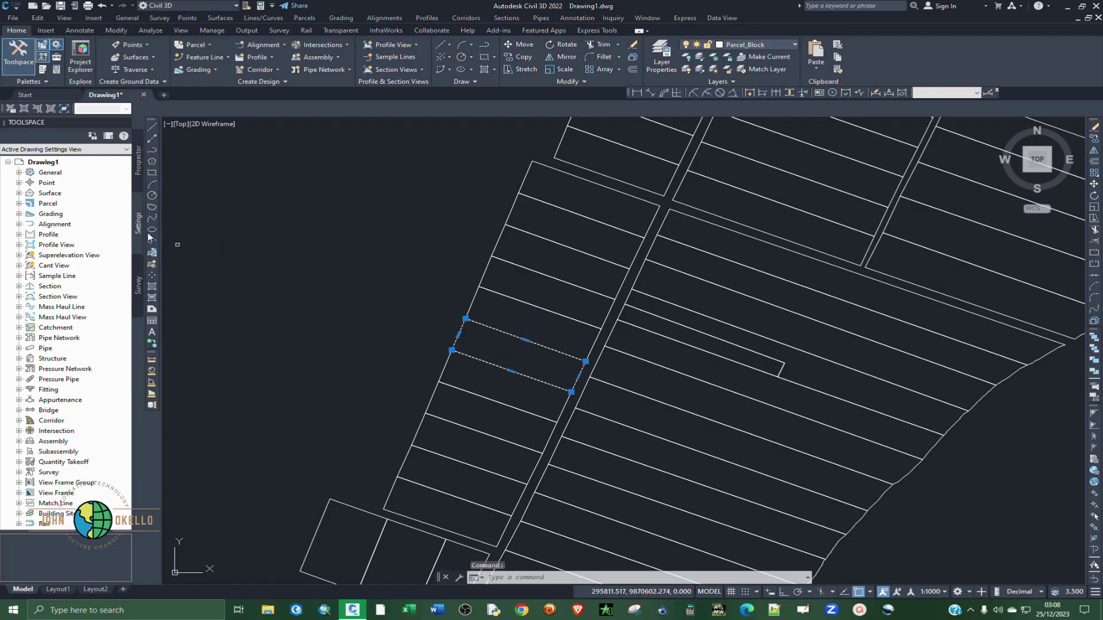
pyautogui.click(57, 70)
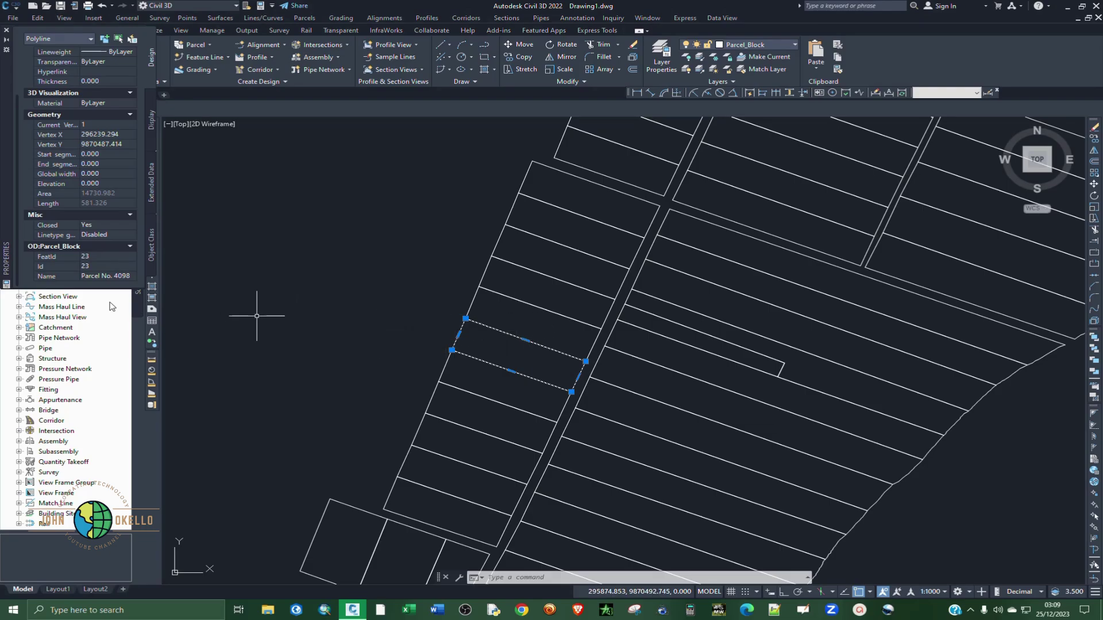
pyautogui.press('Escape')
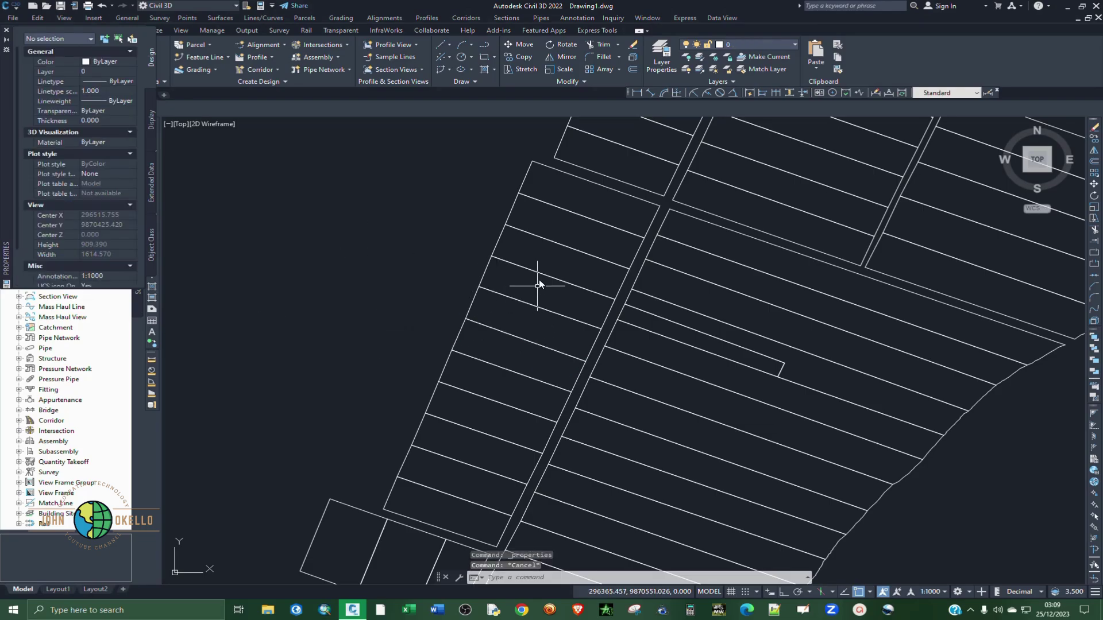
# - Check the Parcel_Block object data of the parcel two plots further north in the same column, then clear the selection and close its properties
pyautogui.click(538, 275)
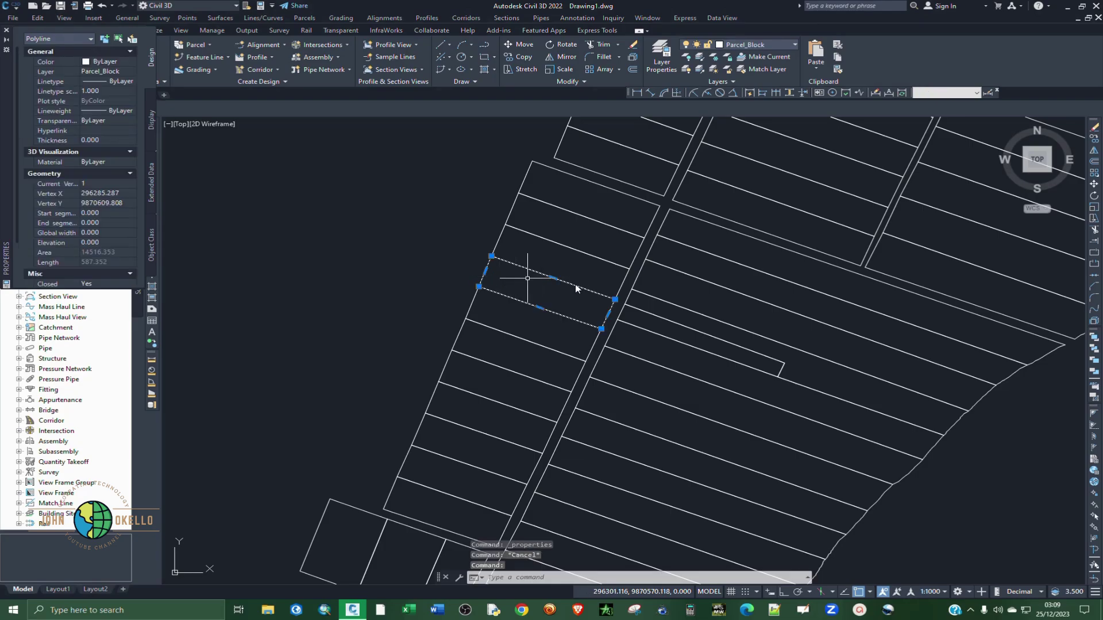
pyautogui.scroll(-2, 574, 284)
pyautogui.scroll(-3, 104, 229)
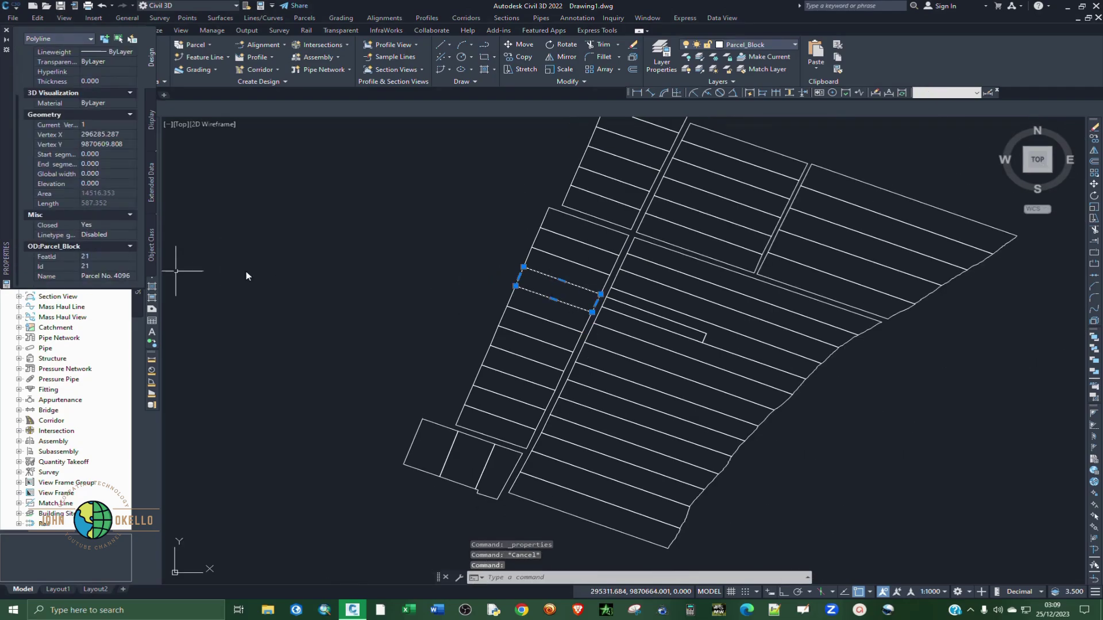
pyautogui.press('Escape')
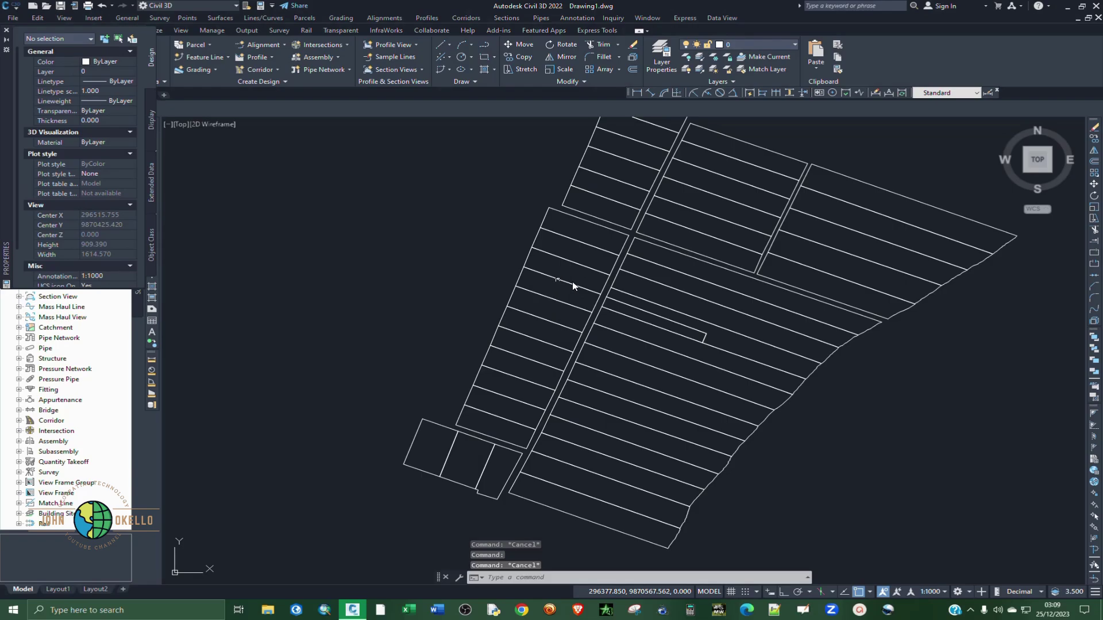
pyautogui.scroll(2, 580, 266)
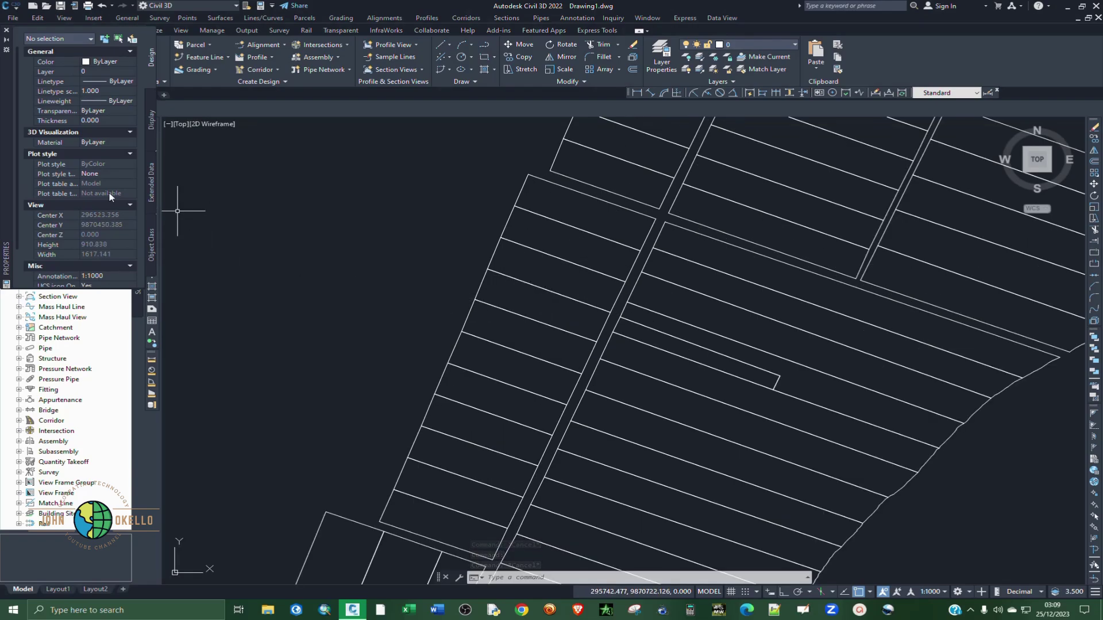
pyautogui.scroll(-3, 96, 280)
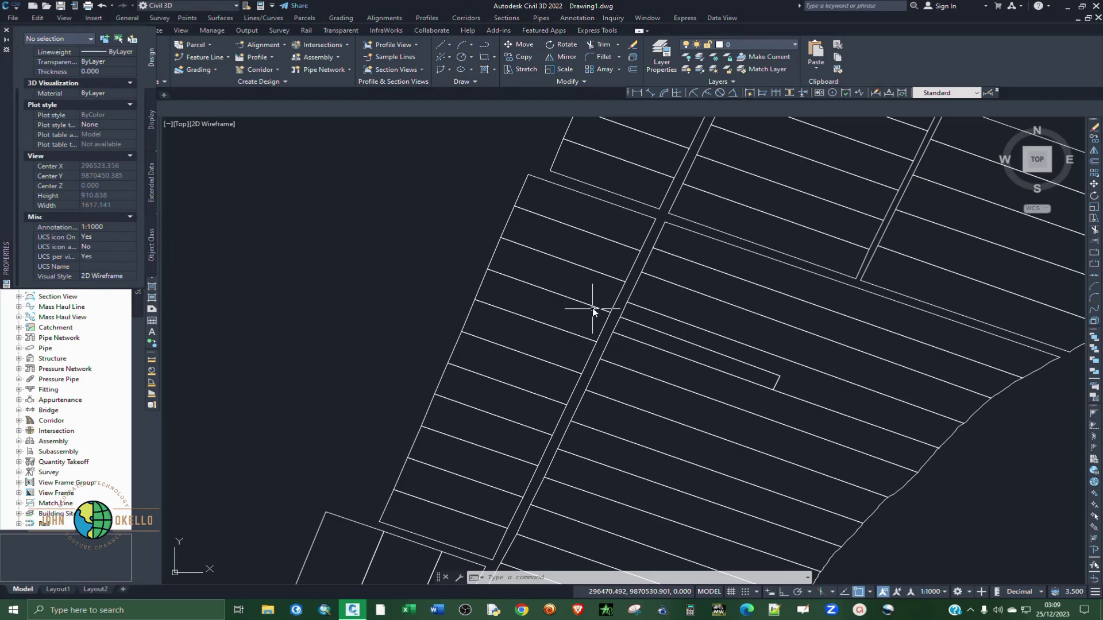
pyautogui.click(576, 300)
pyautogui.scroll(-3, 131, 222)
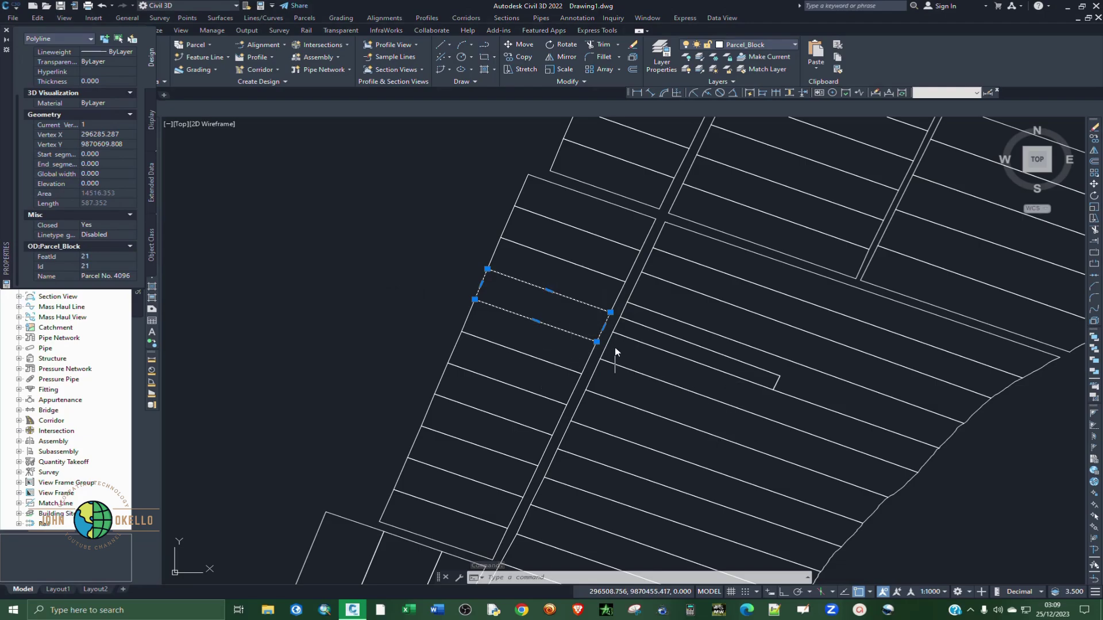
pyautogui.press('Escape')
pyautogui.press('Escape')
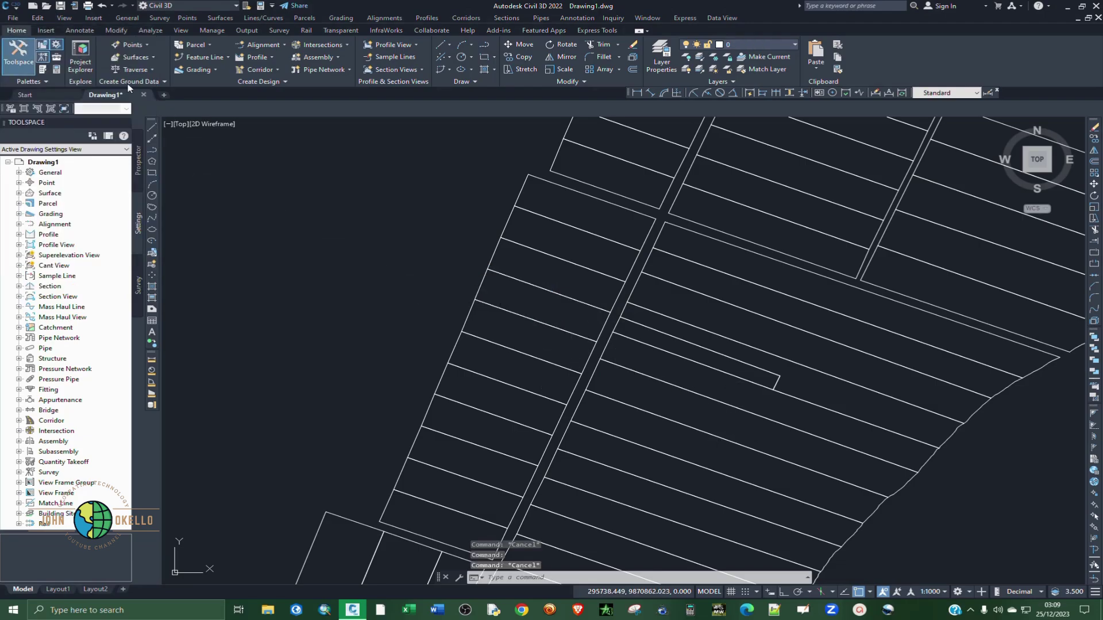
# - Turn the Workspace Switching control off and back on in the status bar customization
pyautogui.scroll(-3, 509, 224)
pyautogui.scroll(2, 508, 167)
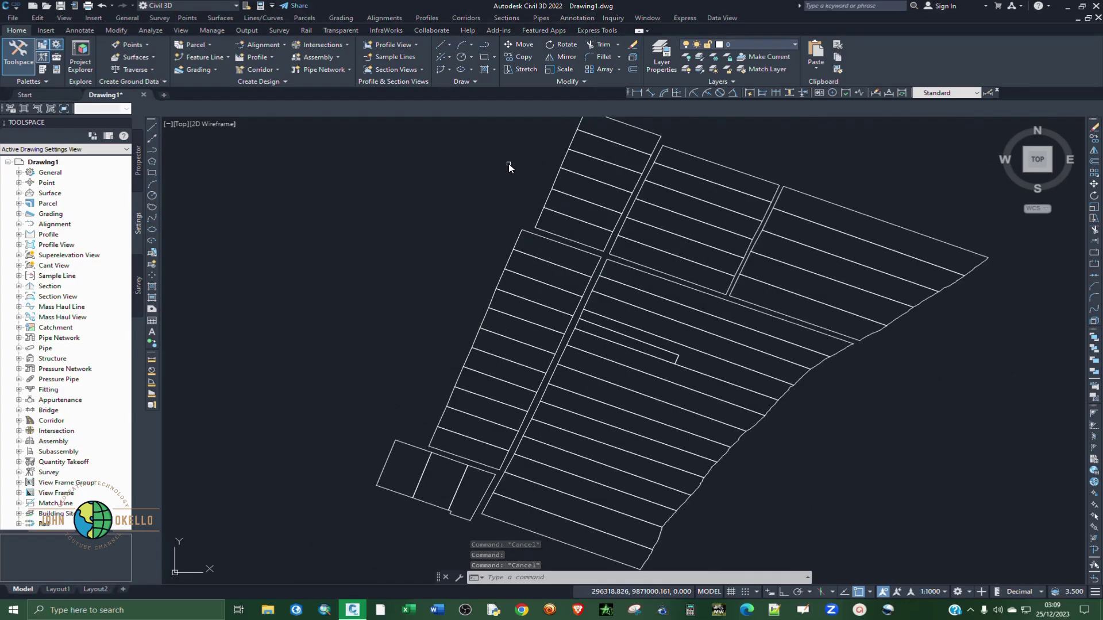
pyautogui.scroll(-2, 559, 287)
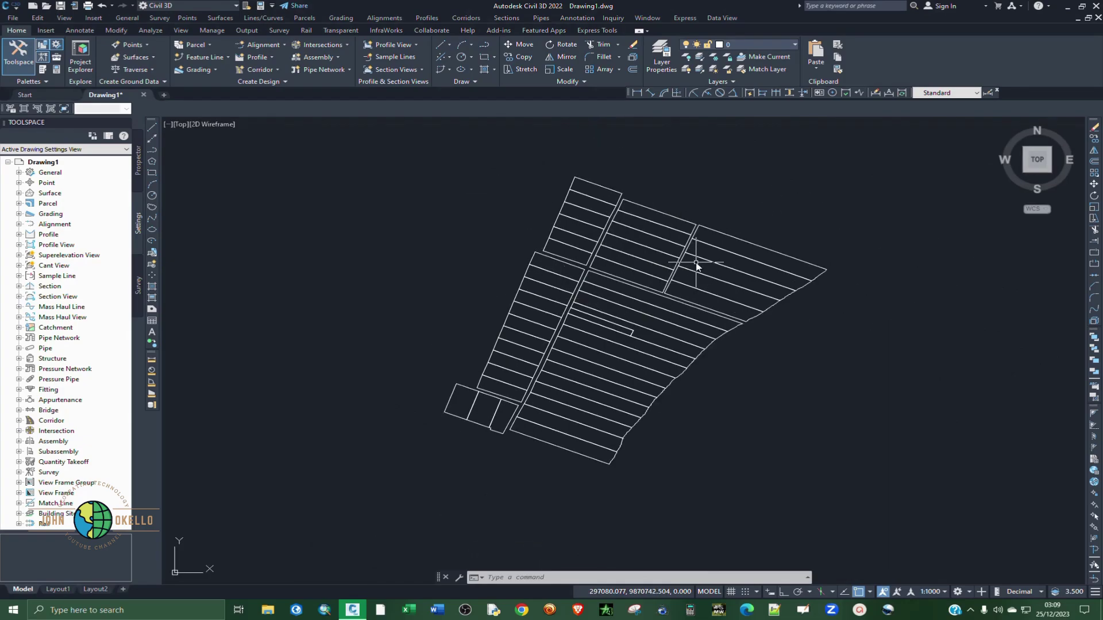
pyautogui.click(968, 592)
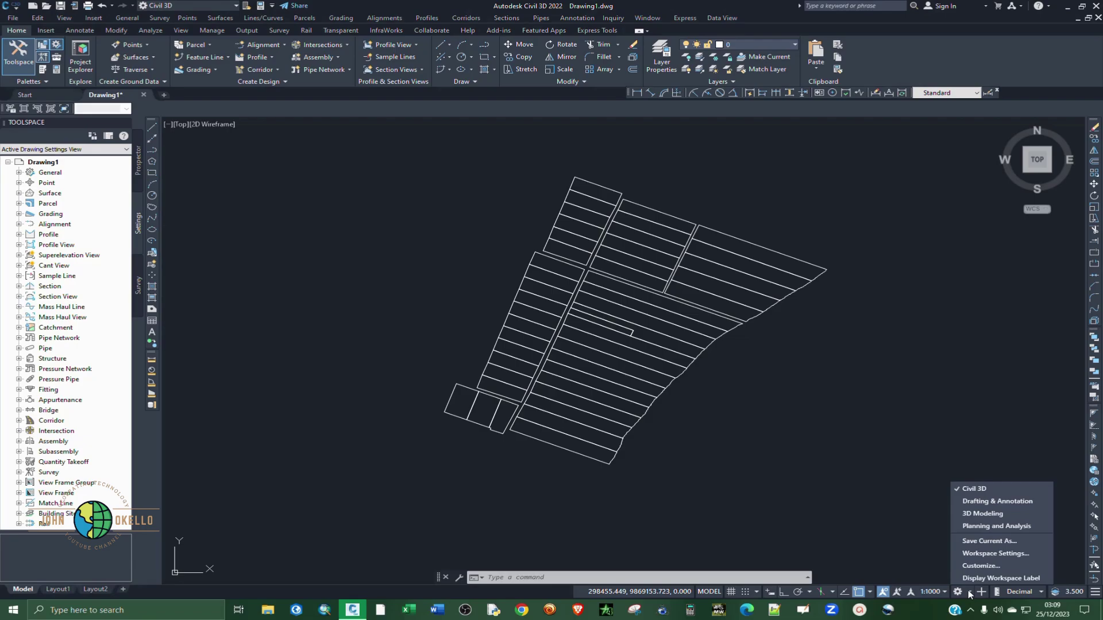
pyautogui.click(970, 593)
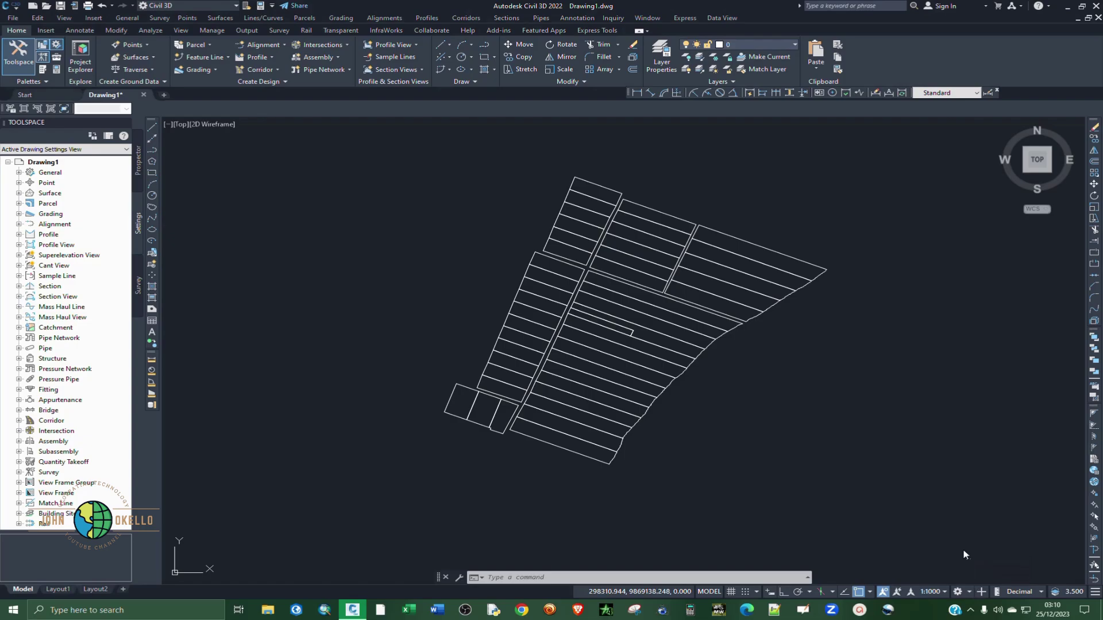
pyautogui.click(1095, 592)
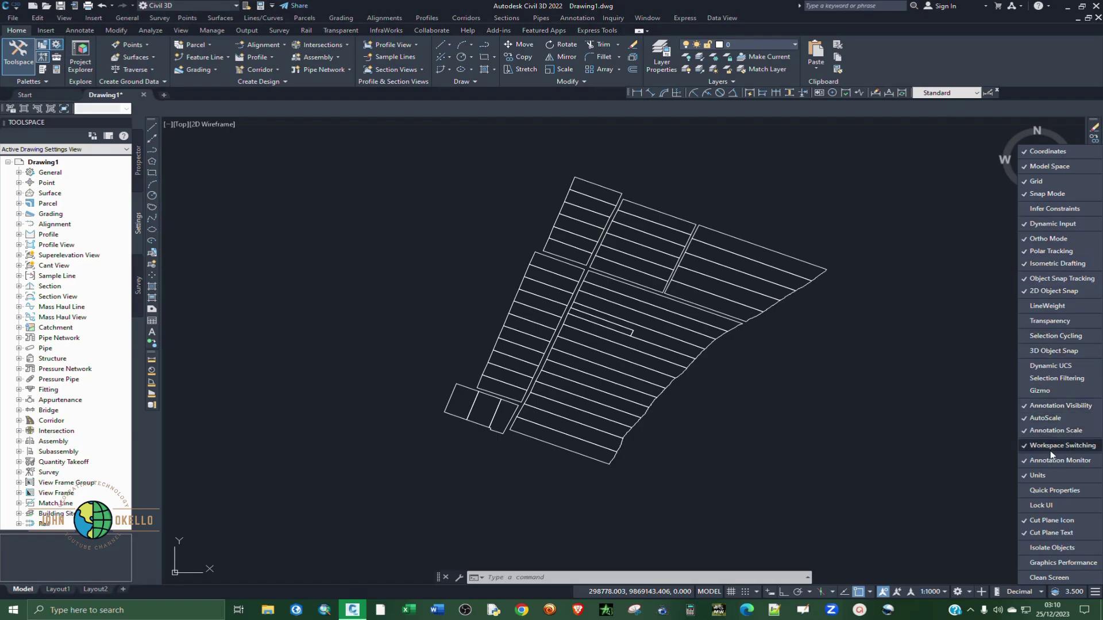
pyautogui.click(1064, 446)
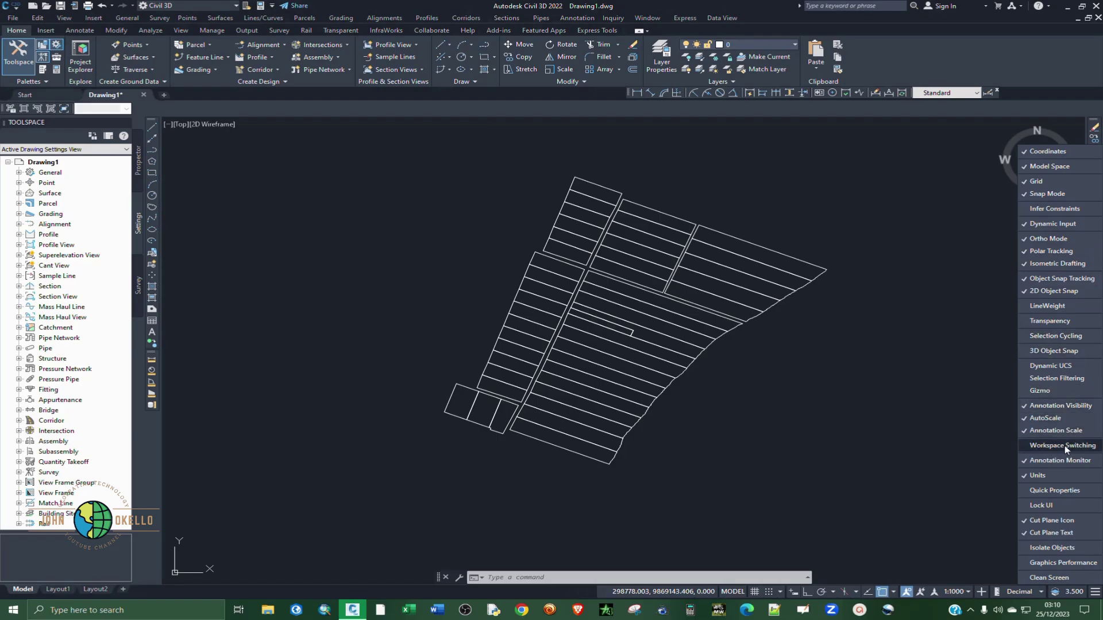
pyautogui.click(1064, 446)
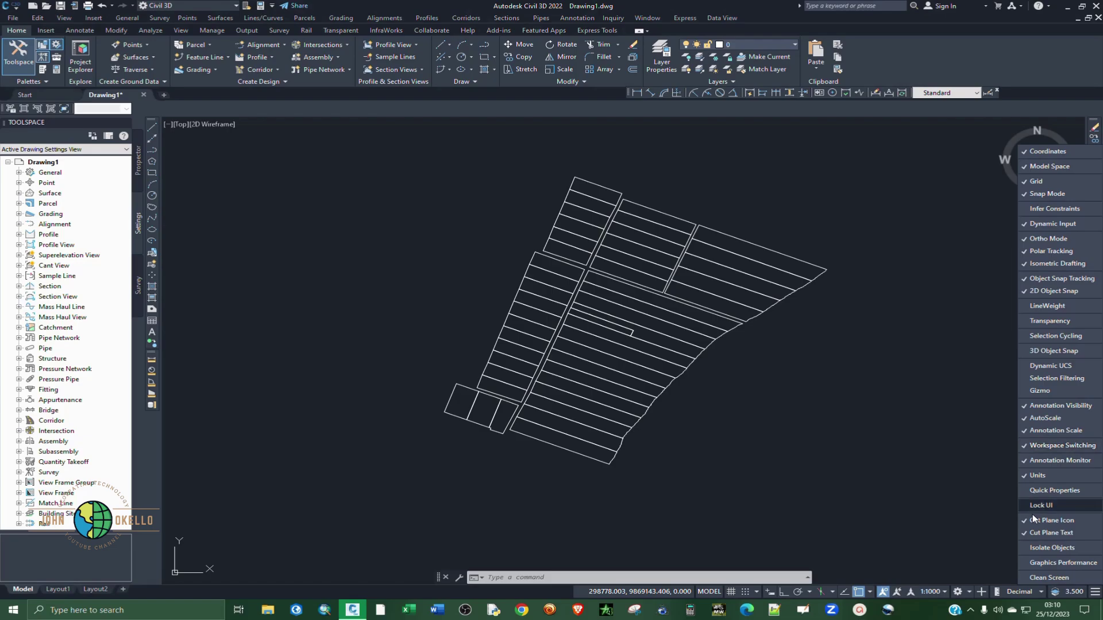
# - Switch the workspace from Civil 3D to Planning and Analysis
pyautogui.click(970, 594)
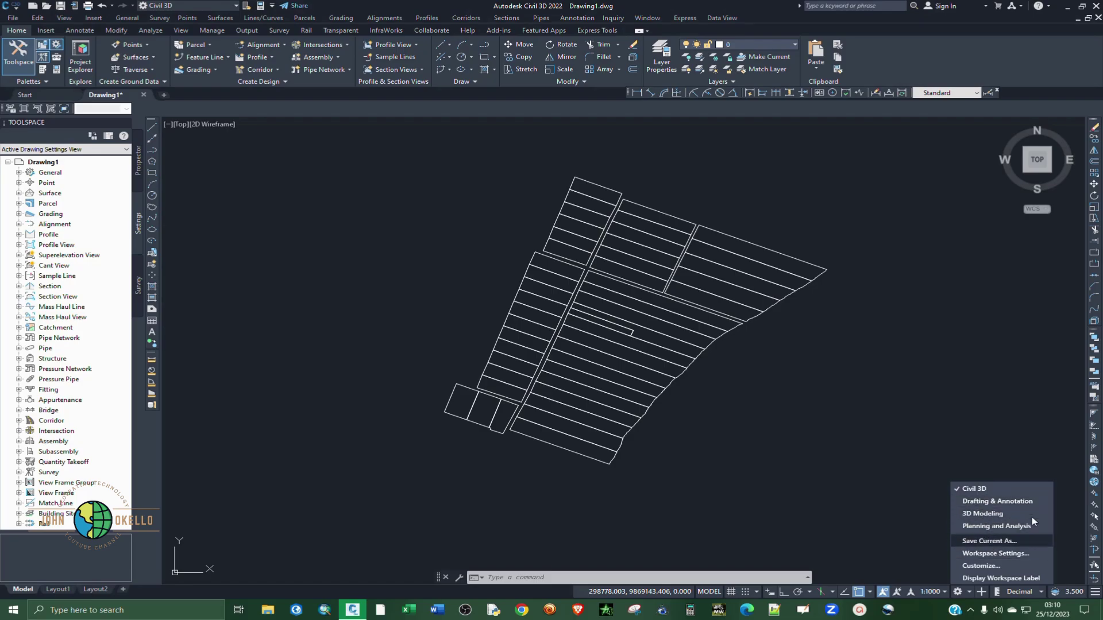
pyautogui.click(988, 527)
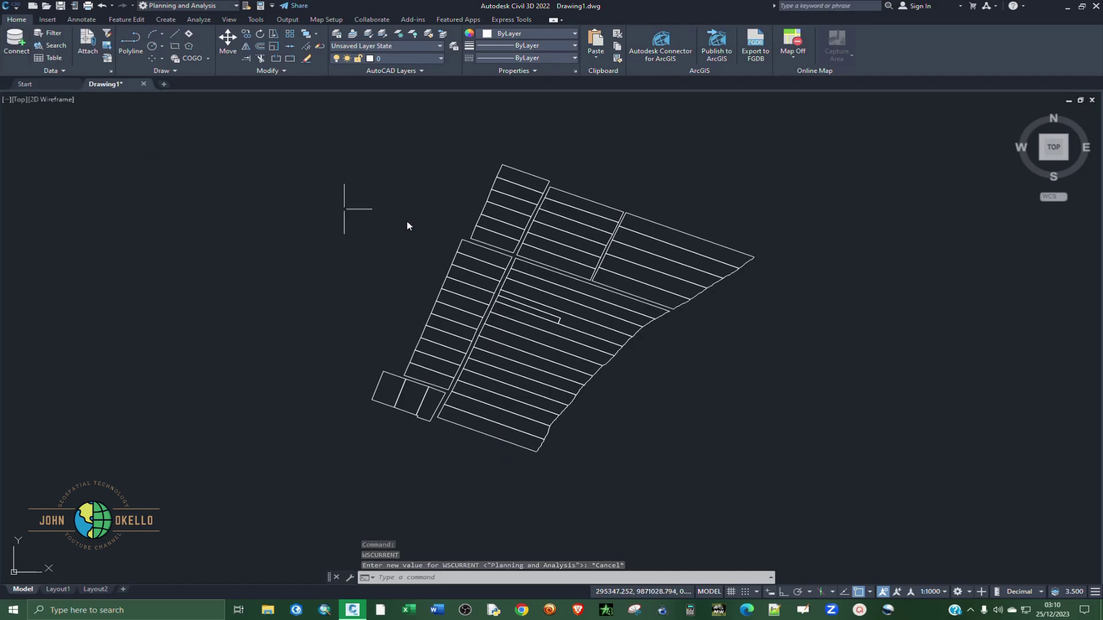
# - Define a new map annotation template named Parcel-Labels and open its contents for editing
pyautogui.click(76, 20)
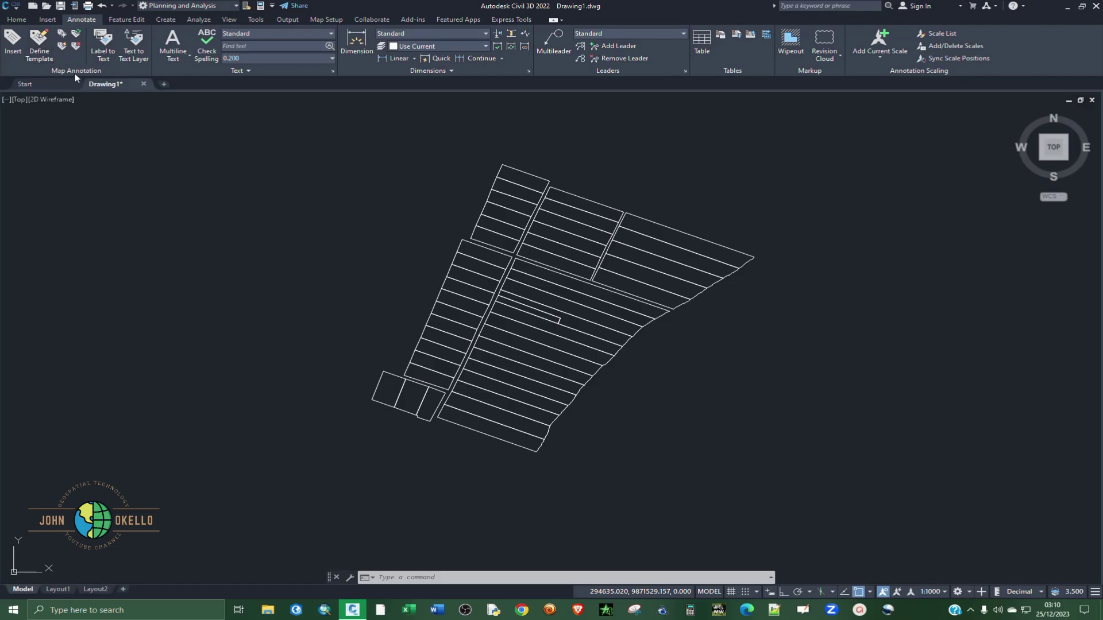
pyautogui.click(38, 44)
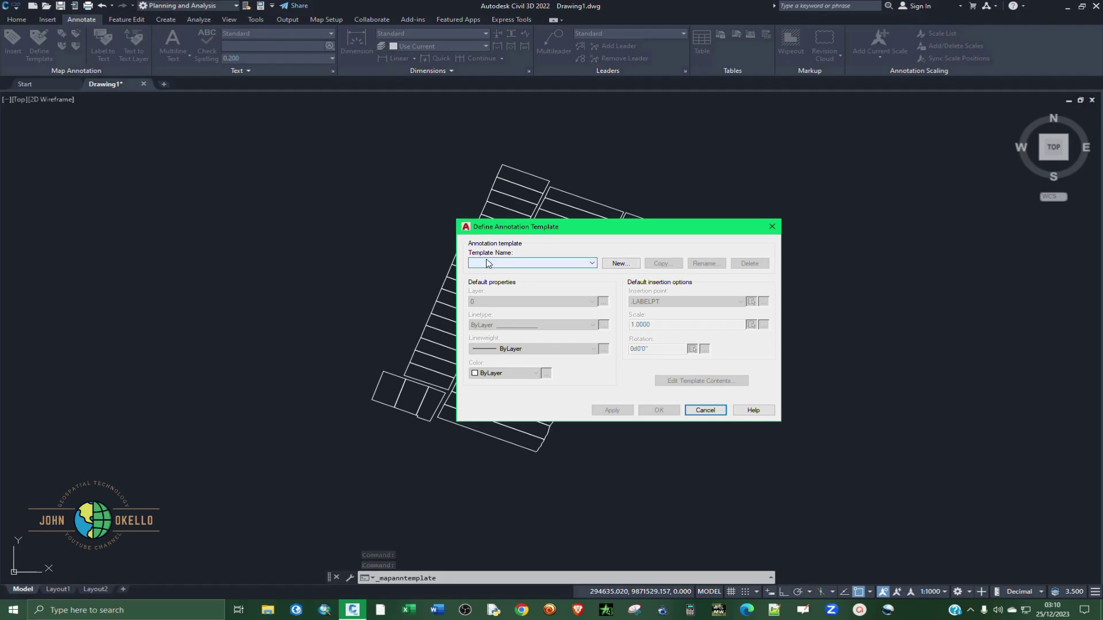
pyautogui.click(619, 263)
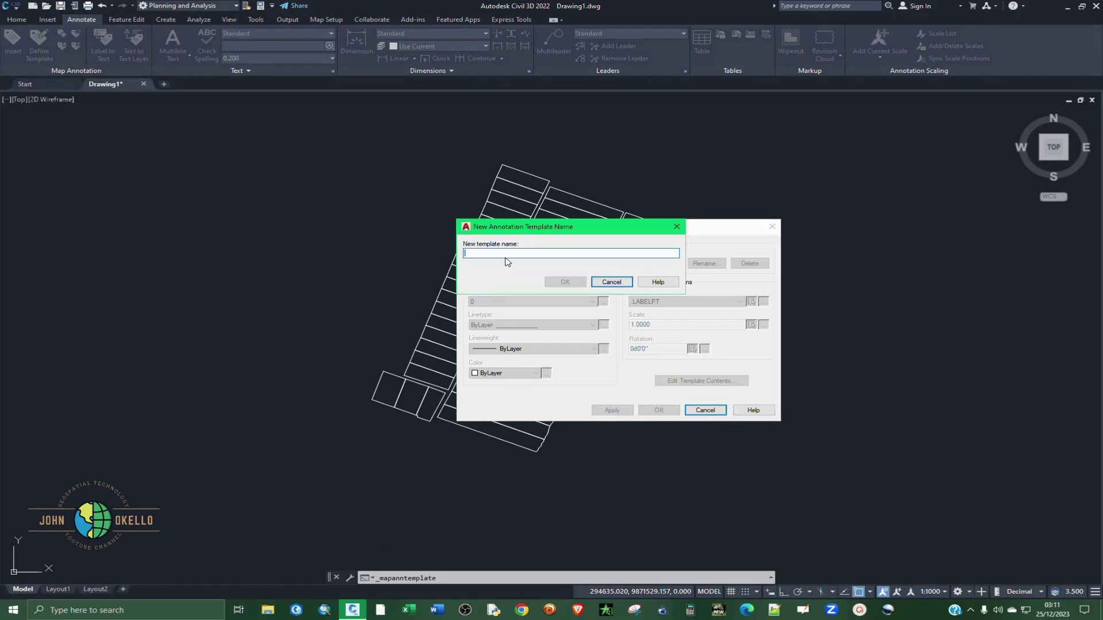
pyautogui.write('Parcel-Labels')
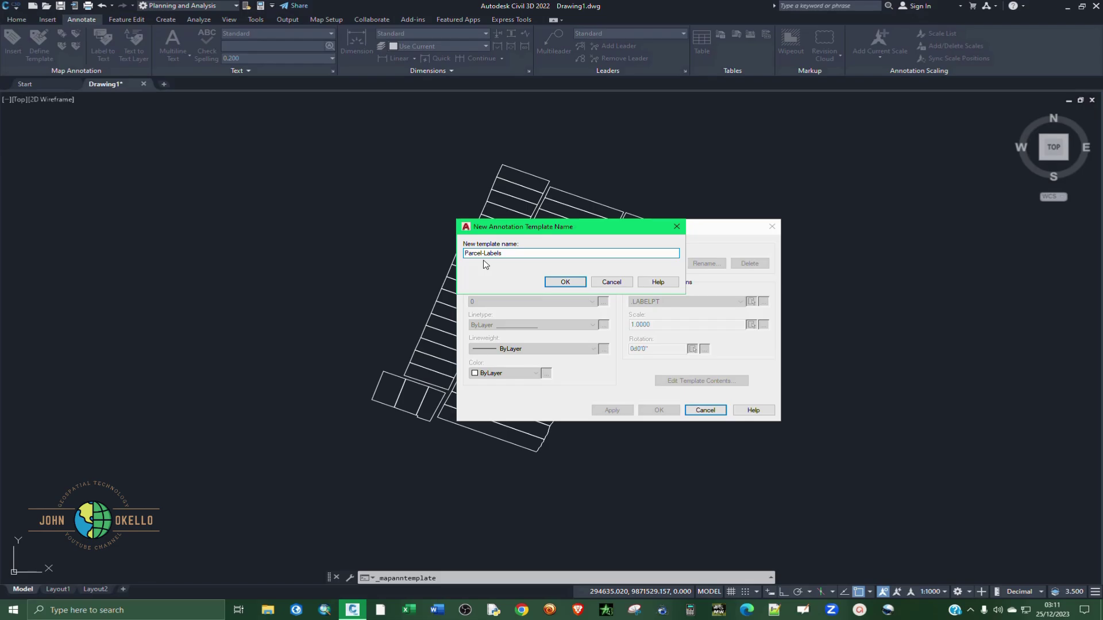
pyautogui.click(565, 282)
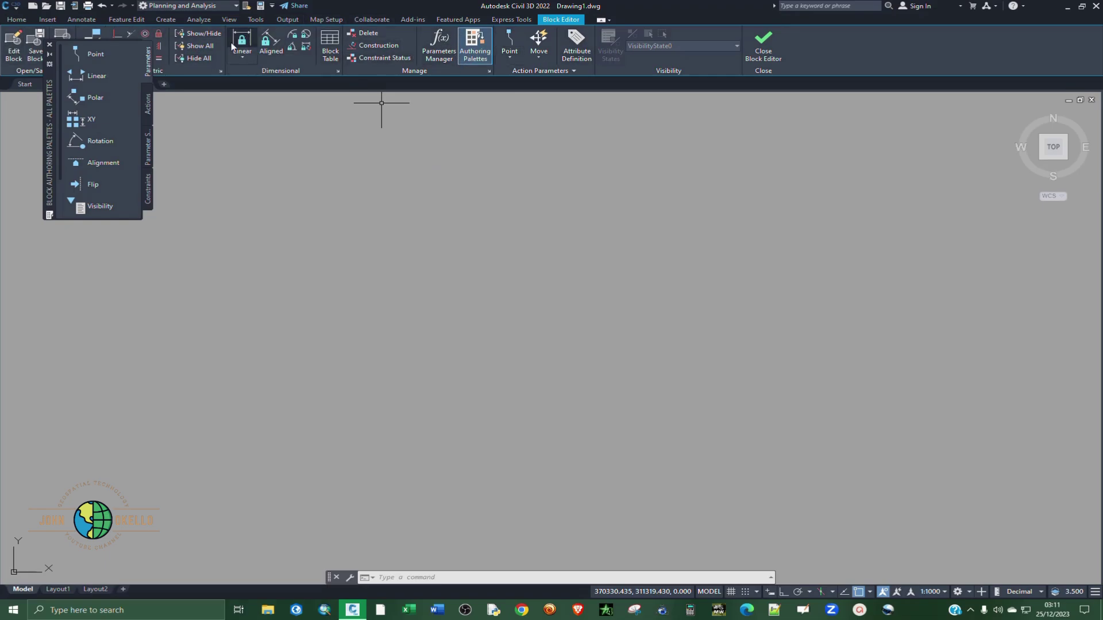
# - Start a new annotation text in the template with MAPANNTEXT and set its tag to Labels
pyautogui.click(536, 579)
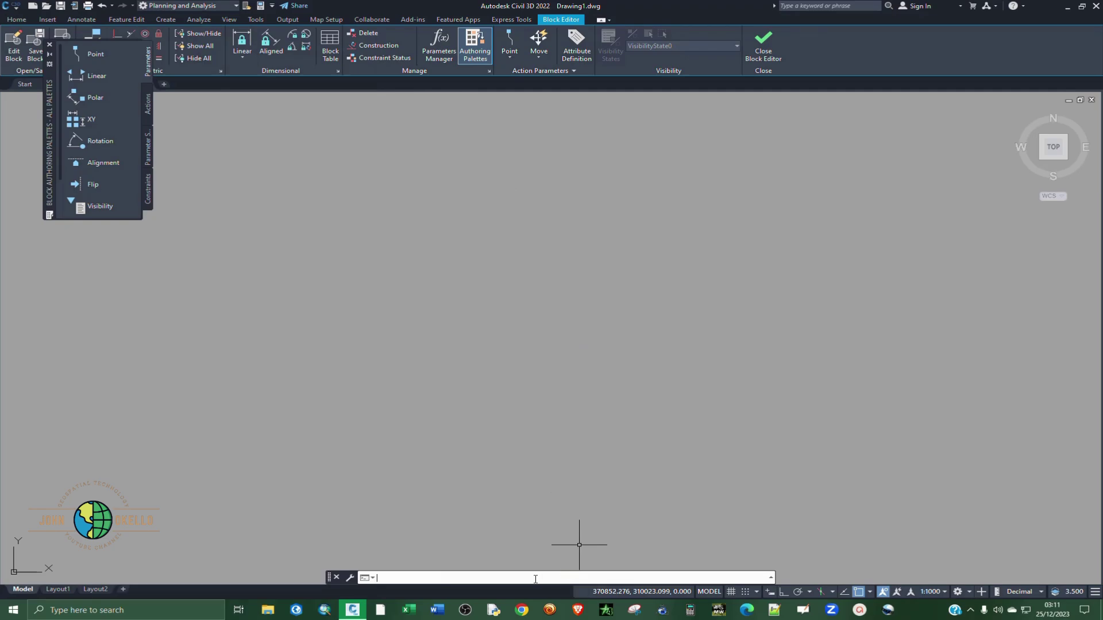
pyautogui.write('mapanntext')
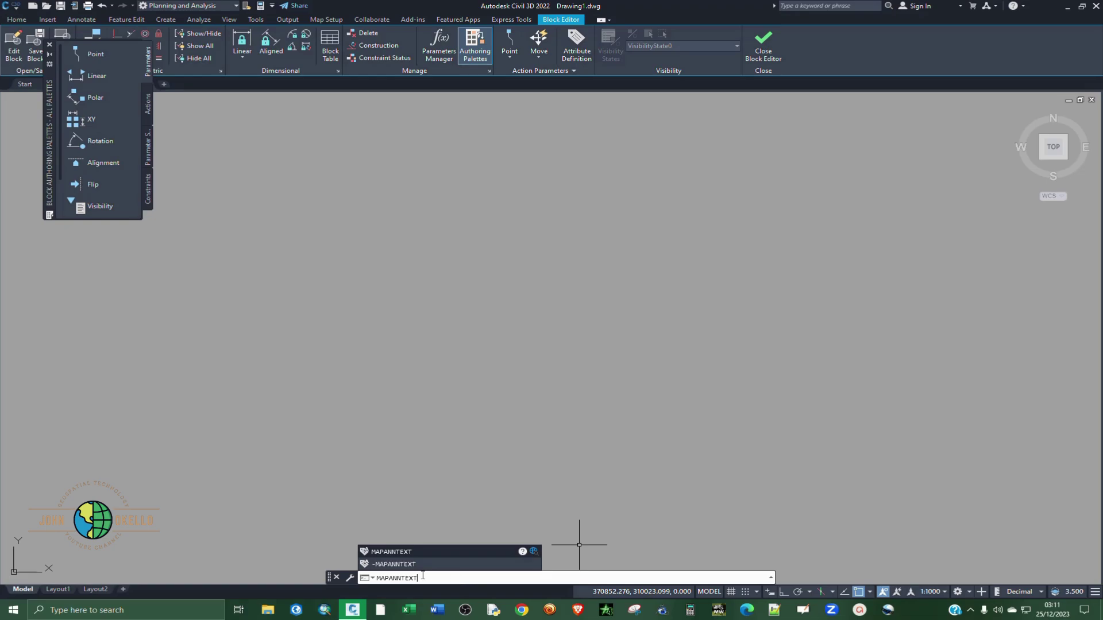
pyautogui.press('Down')
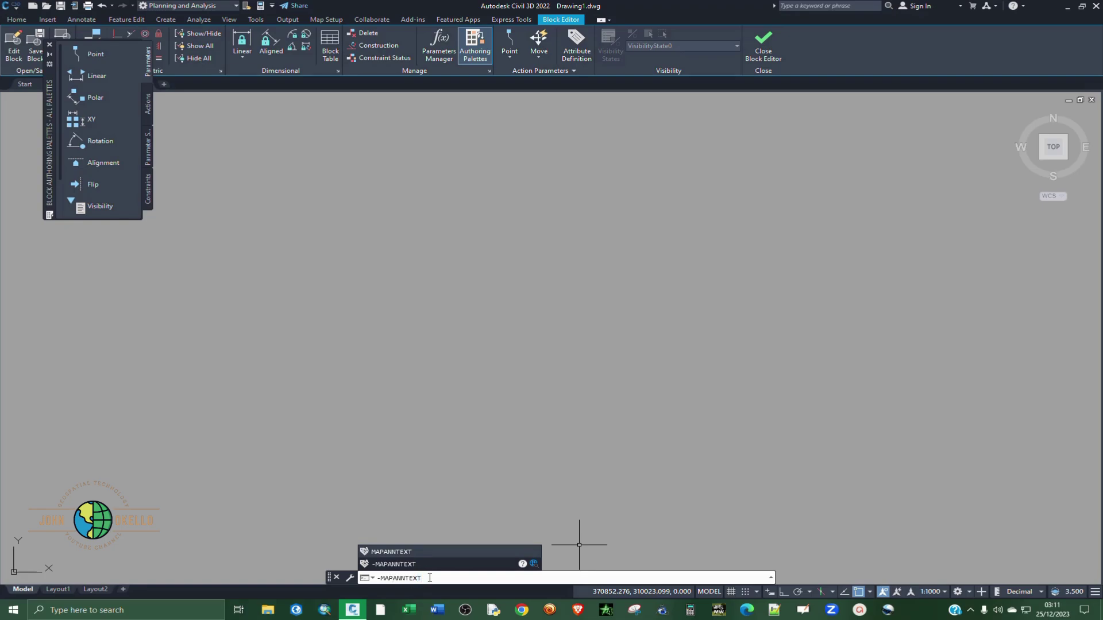
pyautogui.press('Return')
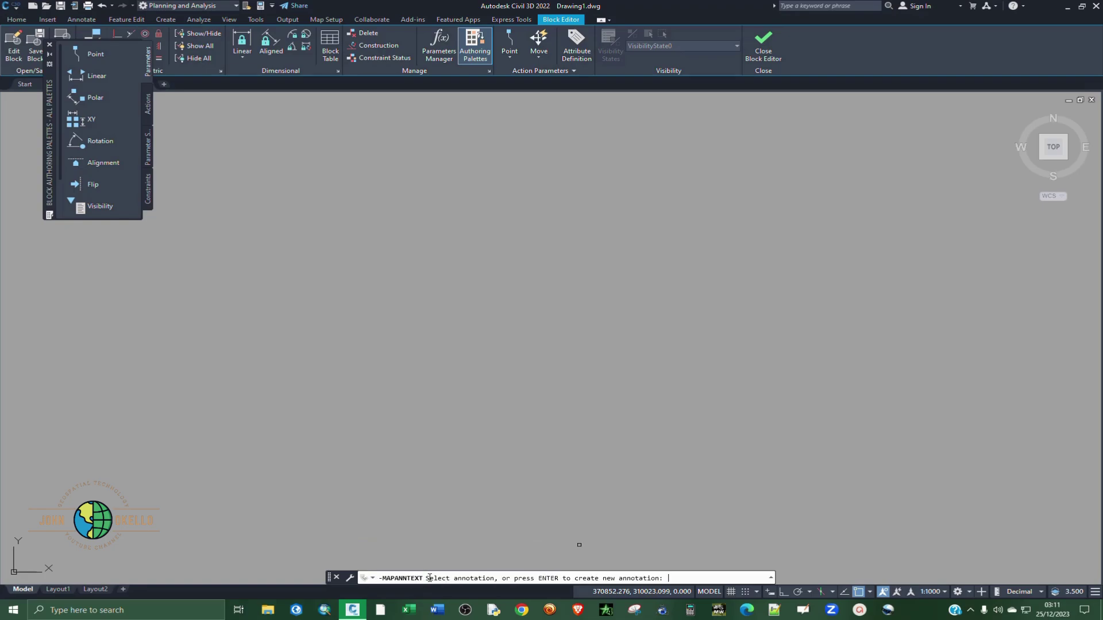
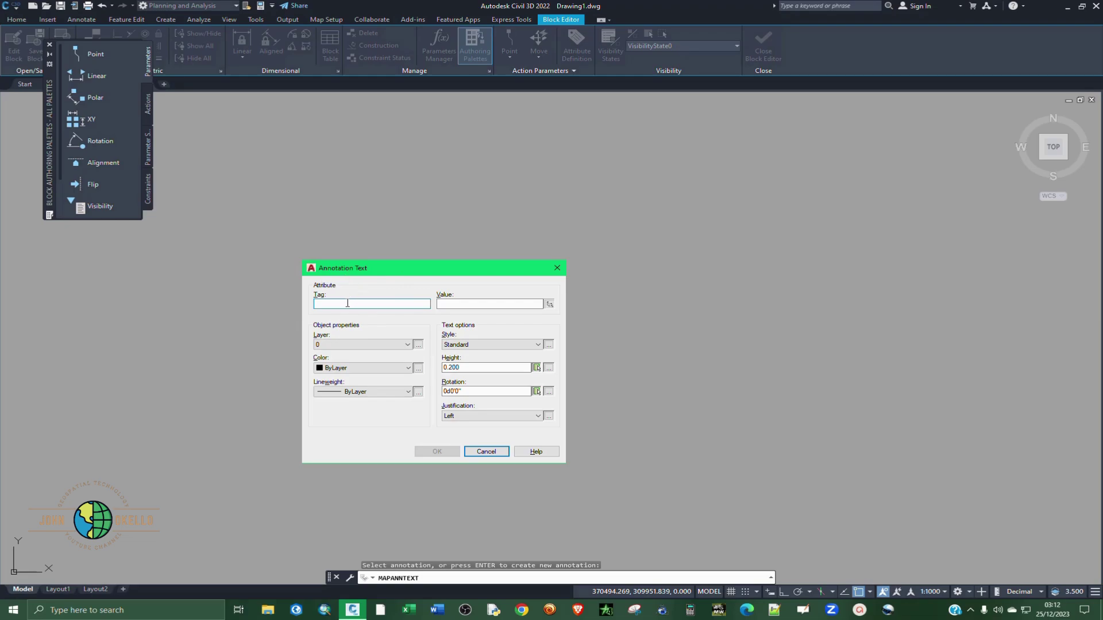
pyautogui.write('Labels')
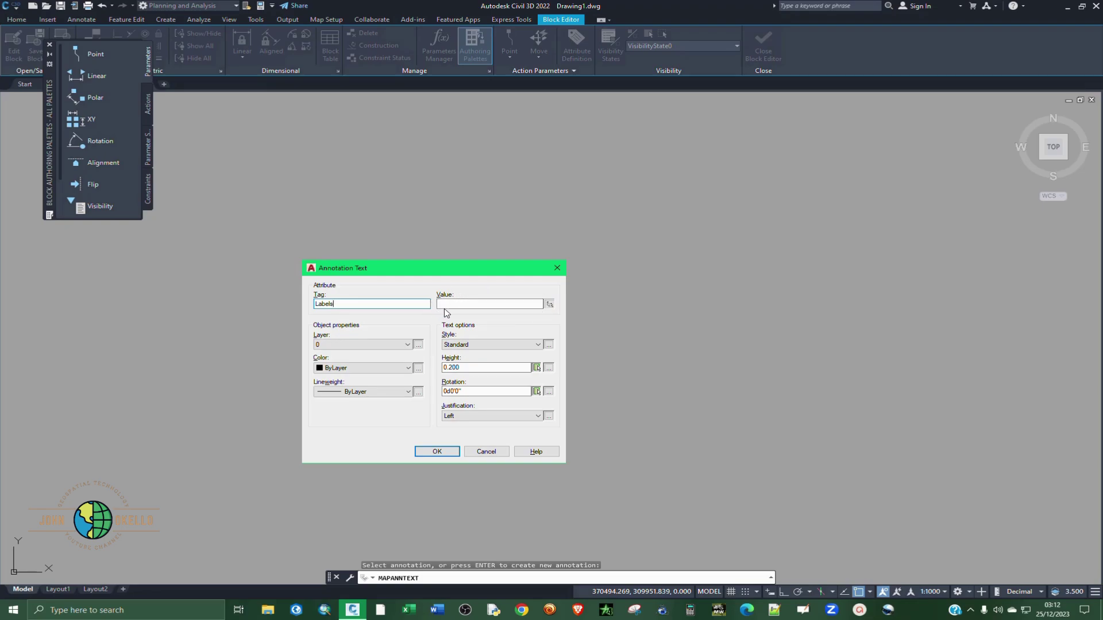
# - Set the annotation text's value to the Name field of the Parcel_Block object data table
pyautogui.click(550, 305)
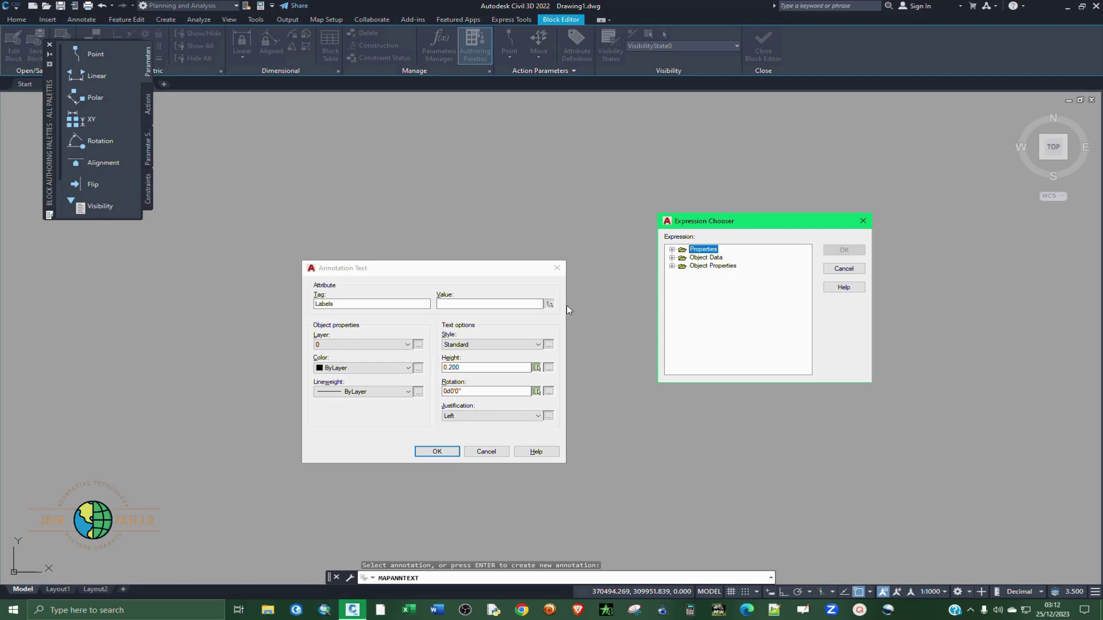
pyautogui.click(672, 258)
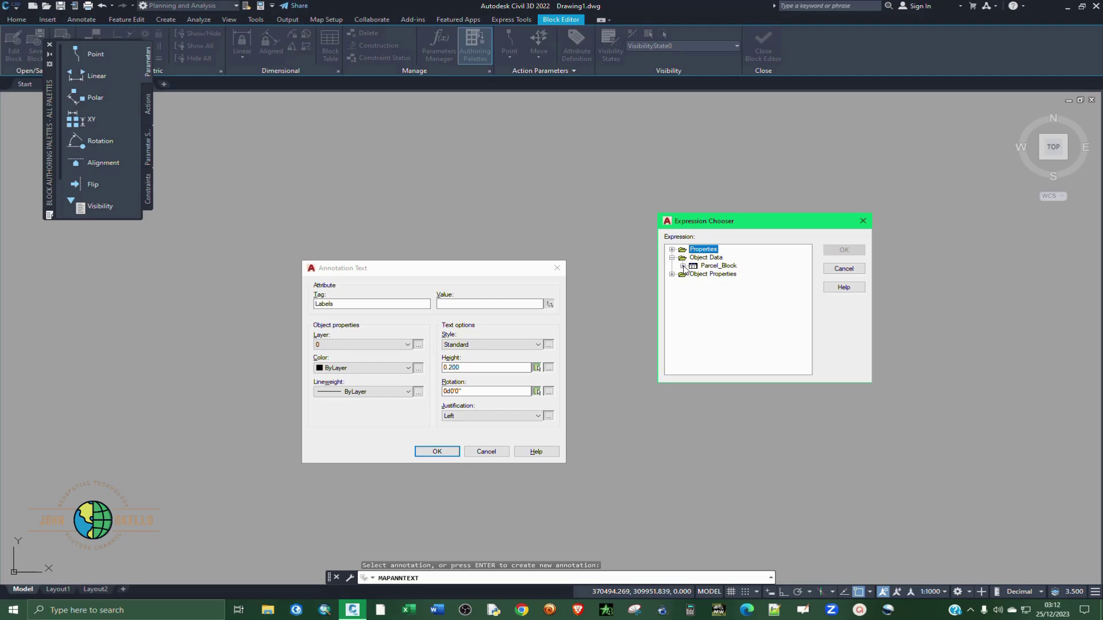
pyautogui.click(683, 266)
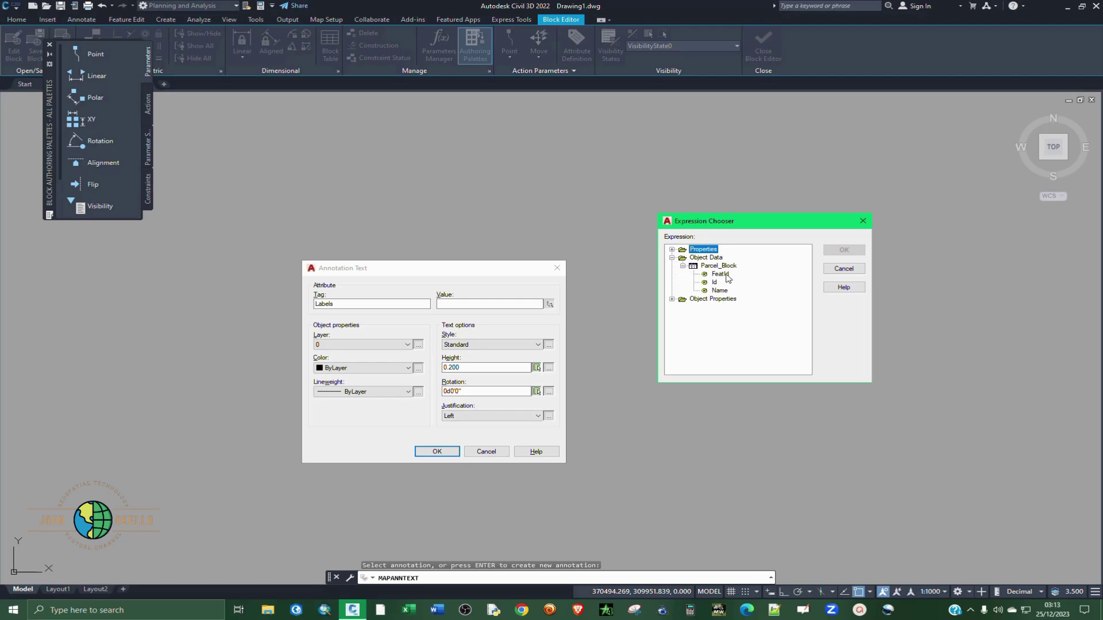
pyautogui.click(718, 290)
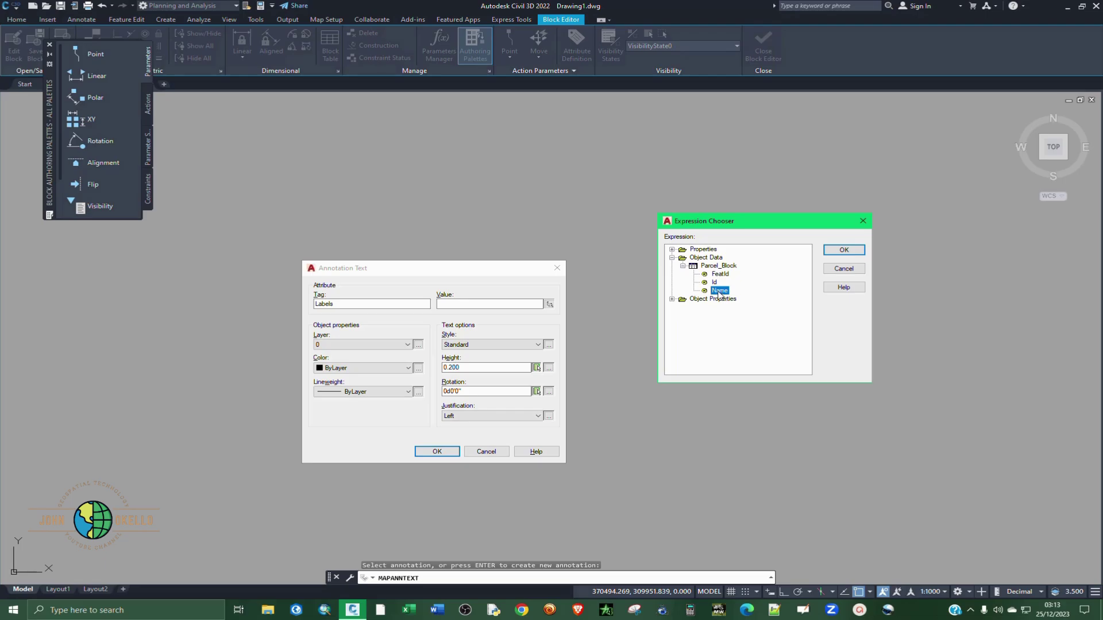
pyautogui.click(843, 251)
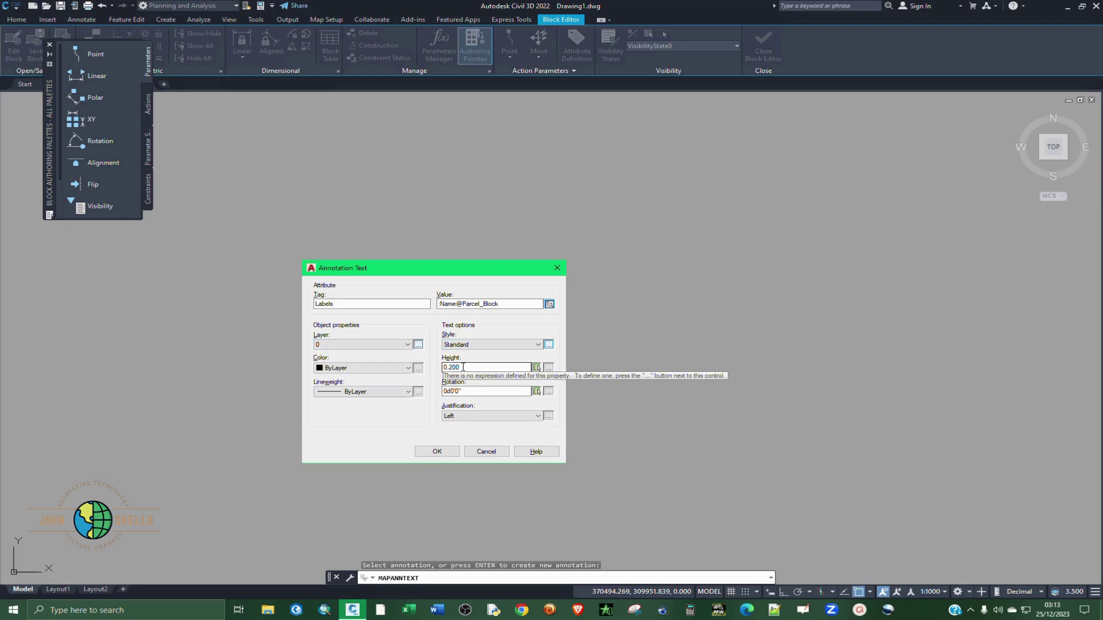
# - Set the annotation text's height to 5 and its justification to Middle, and accept the annotation text settings
pyautogui.moveTo(469, 367); pyautogui.dragTo(436, 361)
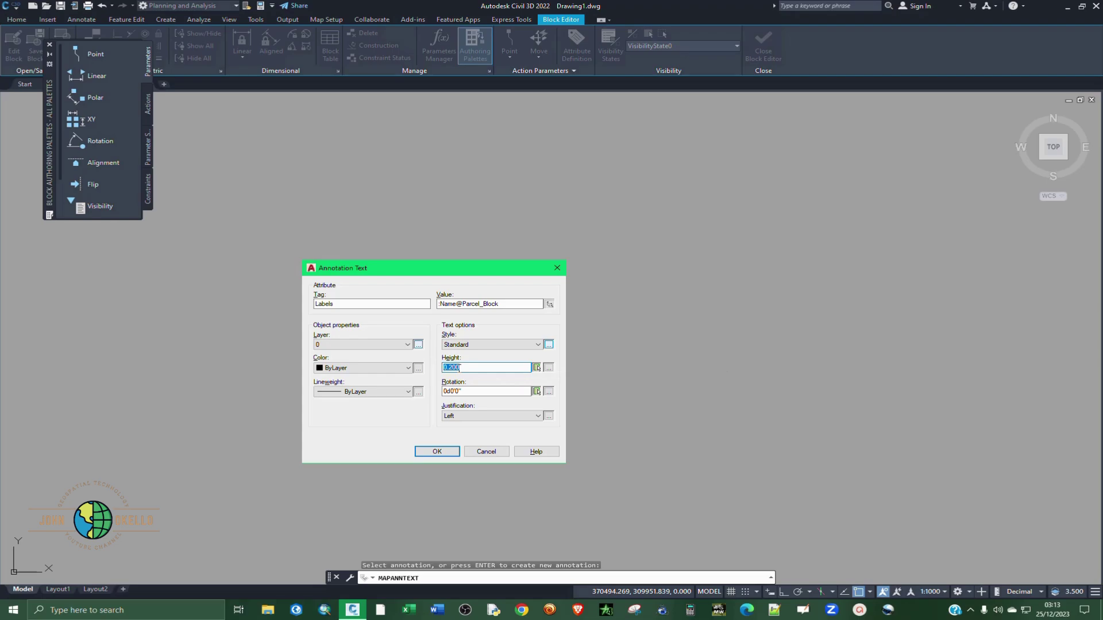
pyautogui.write('5')
pyautogui.click(460, 417)
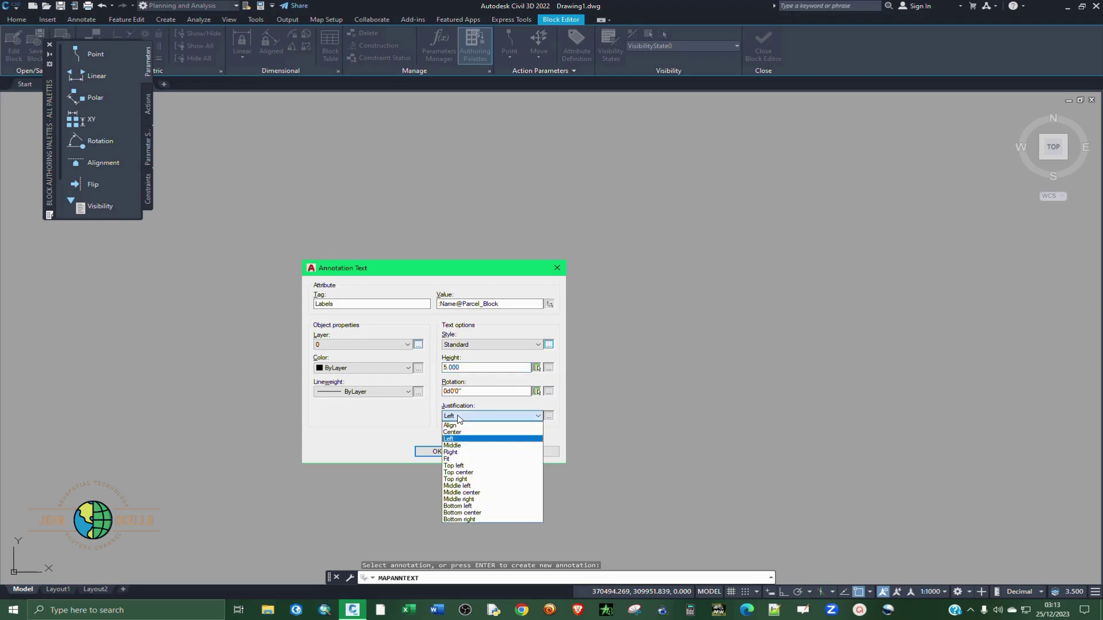
pyautogui.click(449, 446)
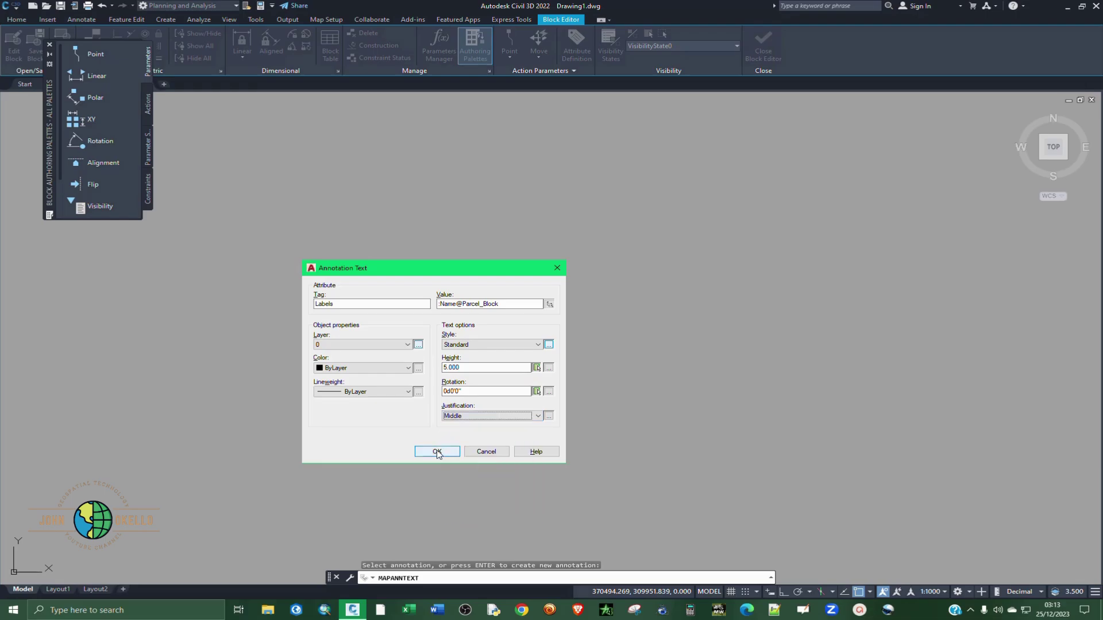
pyautogui.click(436, 451)
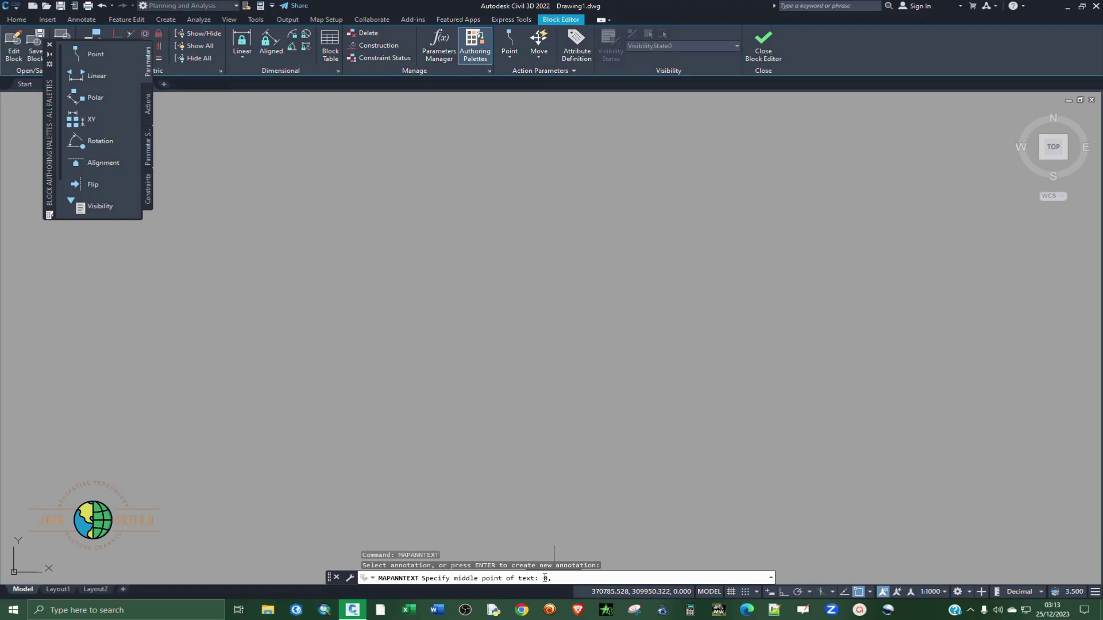
# - Place the middle point of the Labels annotation text at 0,0 in the template
pyautogui.press('Return')
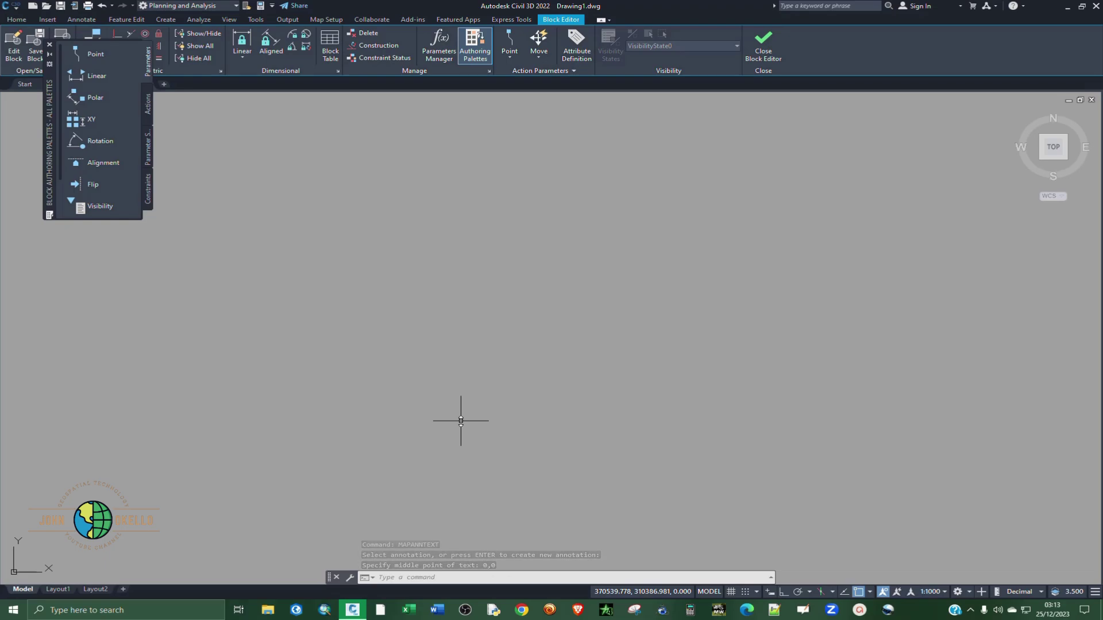
pyautogui.write('ze')
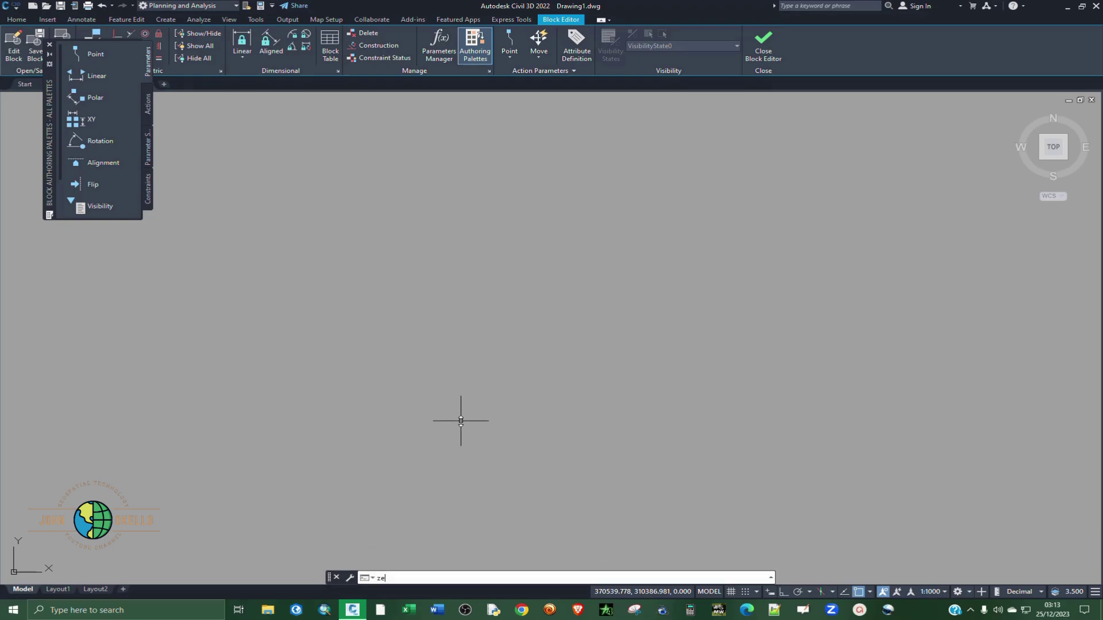
pyautogui.press('Return')
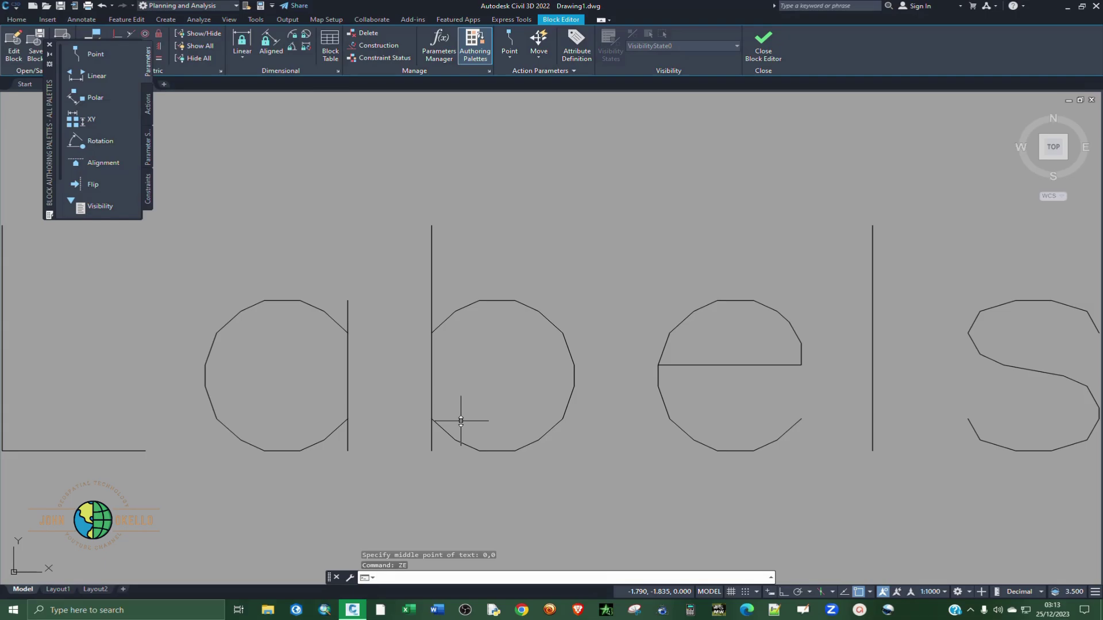
pyautogui.scroll(-4, 460, 421)
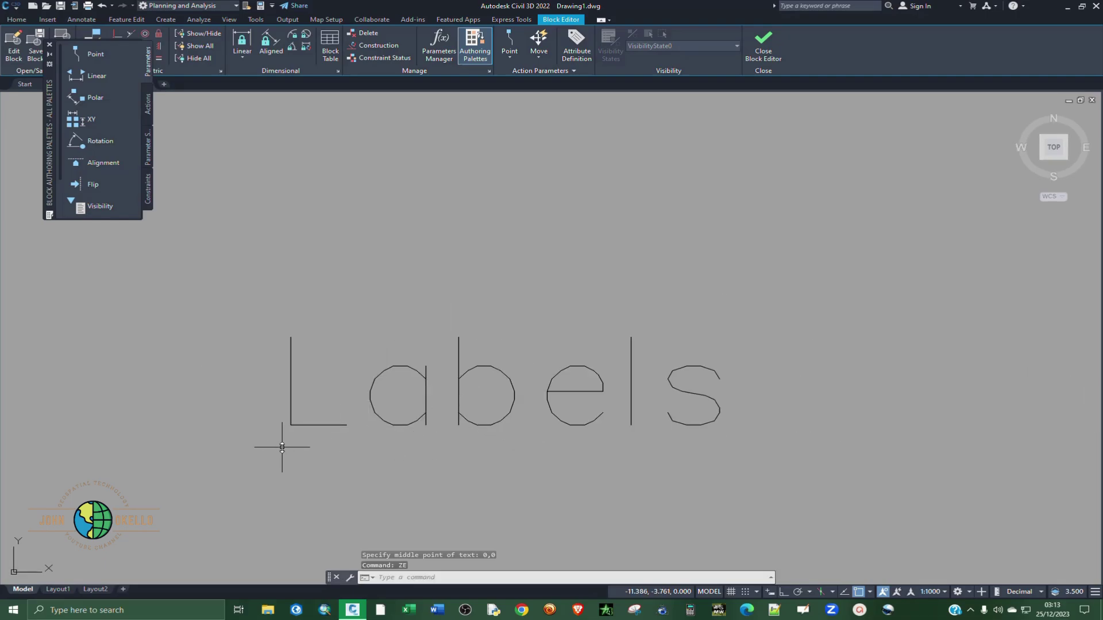
pyautogui.scroll(2, 283, 446)
pyautogui.scroll(-2, 494, 397)
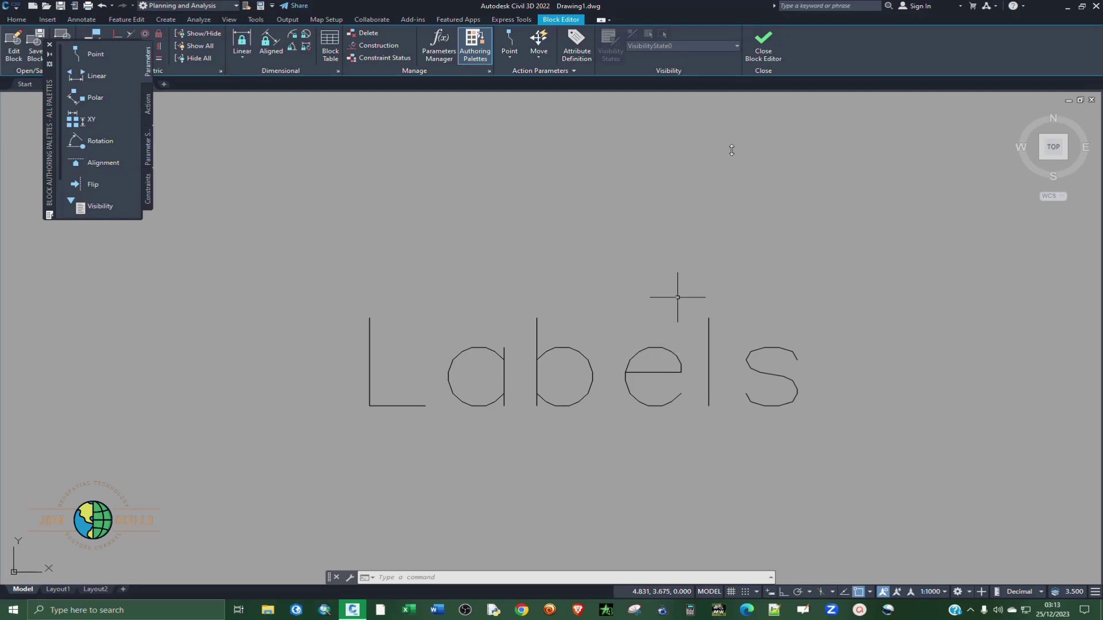
# - Close the Block Editor saving the Parcel-Labels template contents, and set the template's default insertion point to CENTROID
pyautogui.click(763, 50)
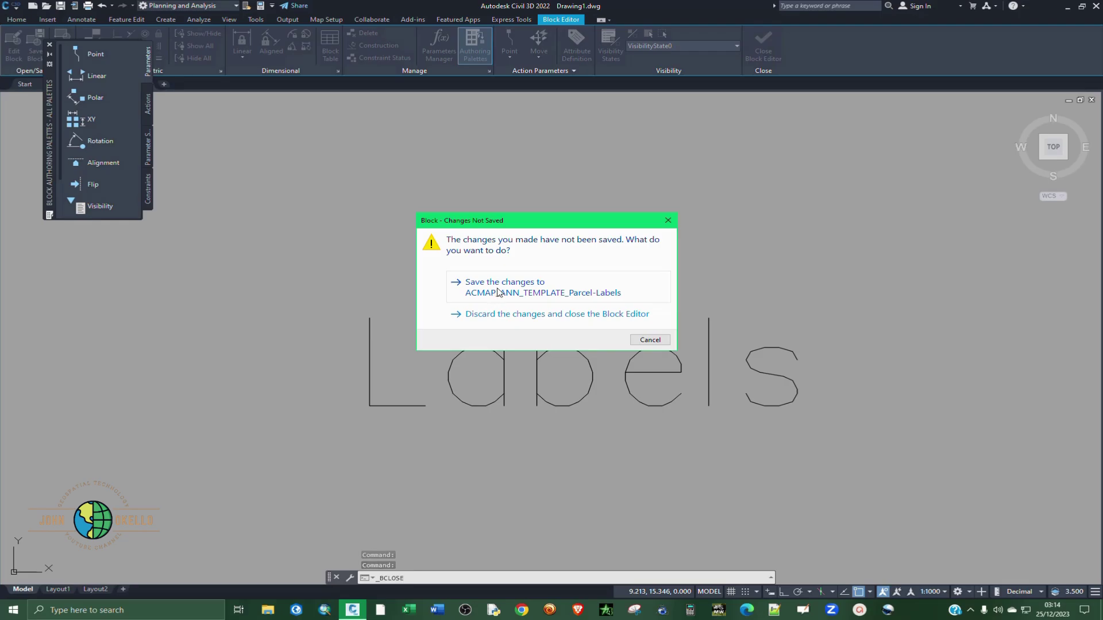
pyautogui.click(518, 285)
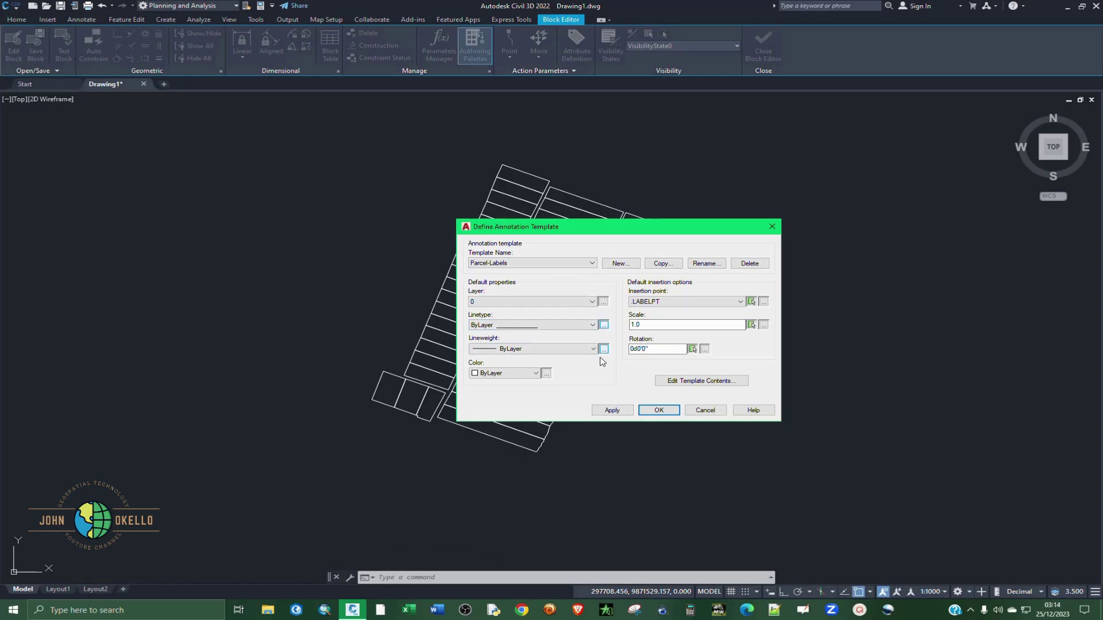
pyautogui.click(672, 303)
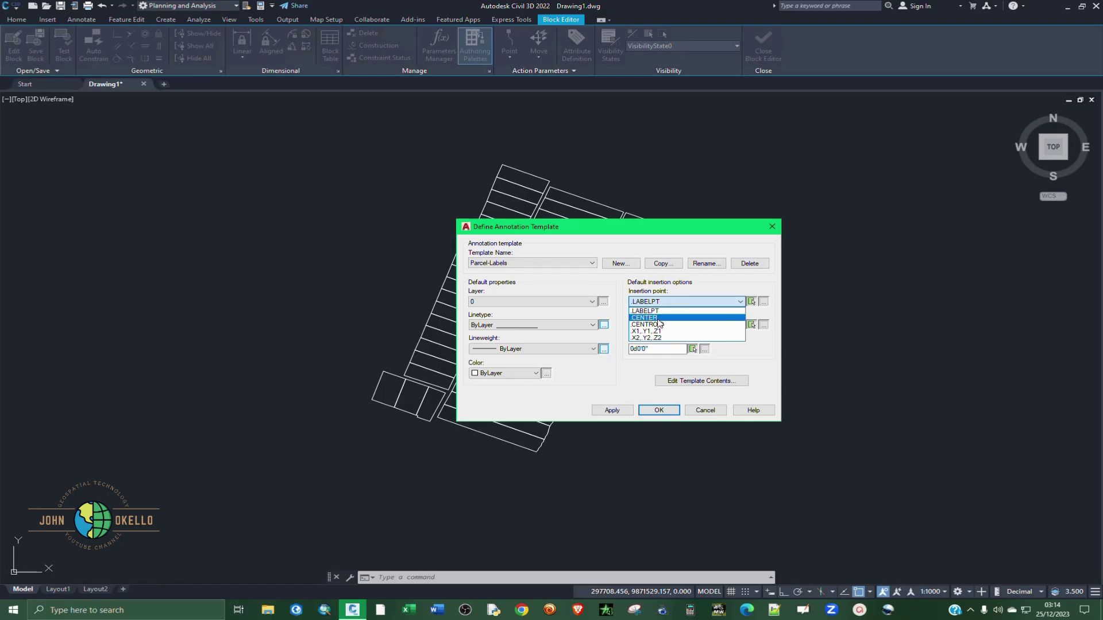
pyautogui.click(657, 325)
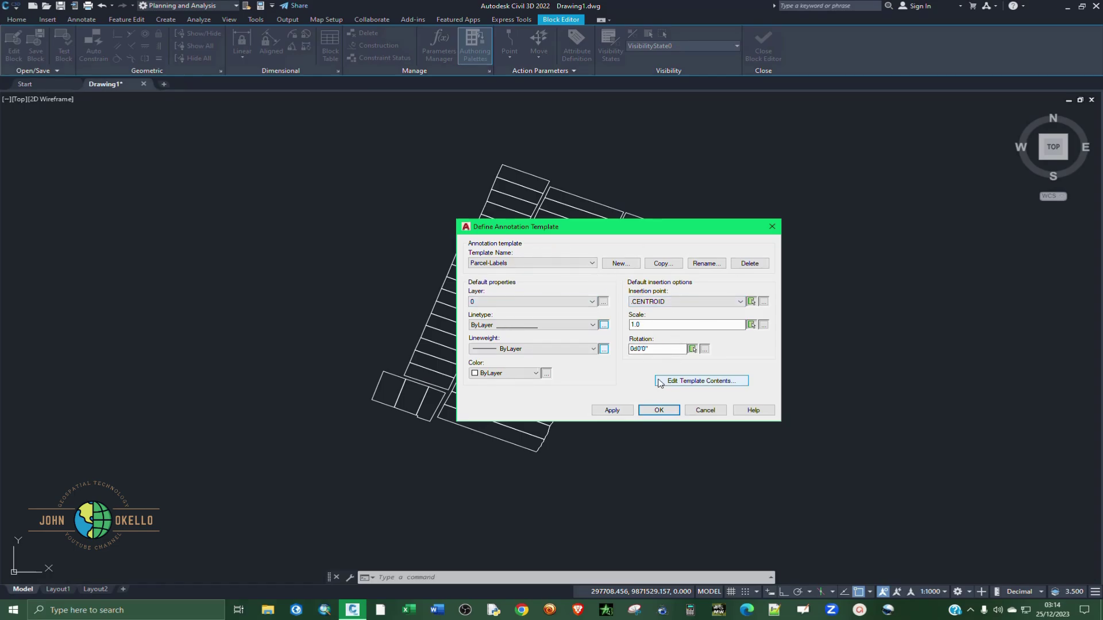
pyautogui.click(659, 410)
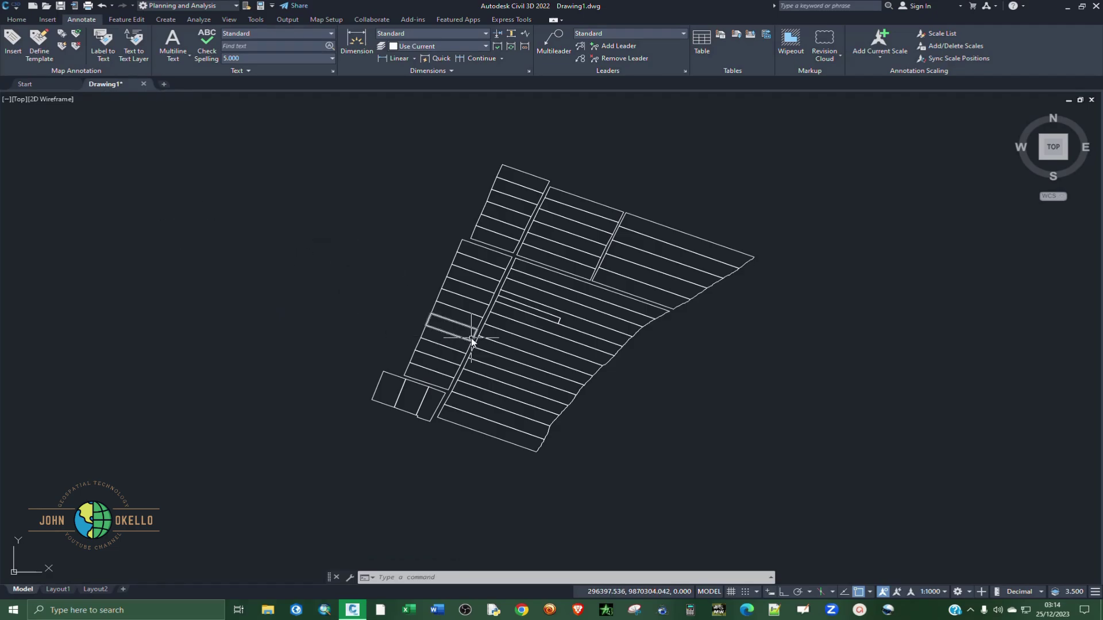
# - Insert annotations from the Parcel-Labels template on all parcels in the drawing
pyautogui.scroll(3, 517, 348)
pyautogui.scroll(-2, 569, 347)
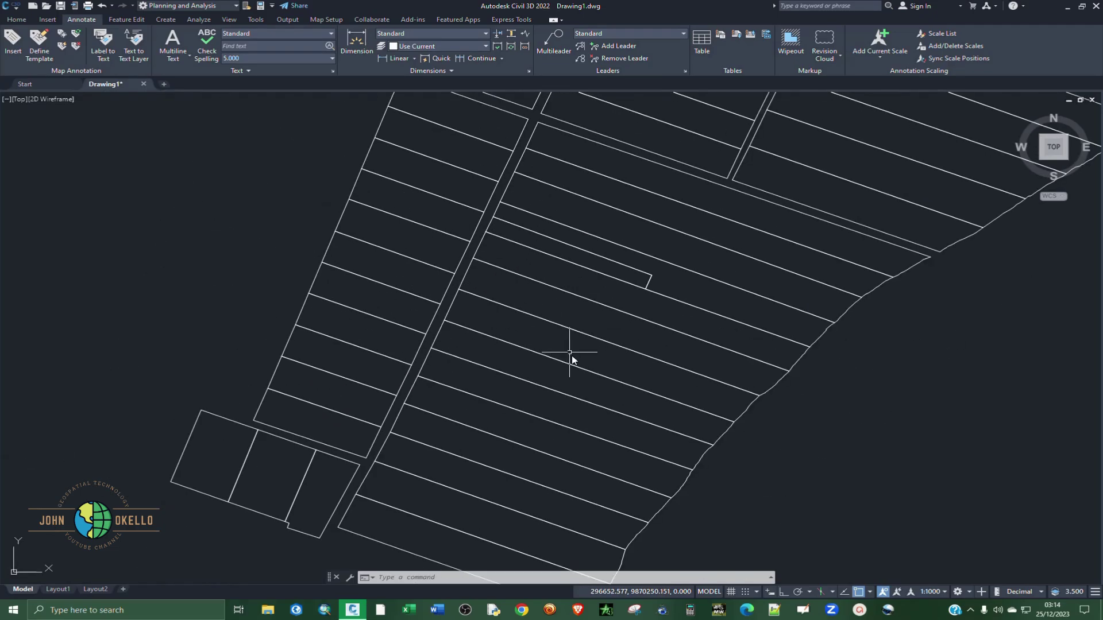
pyautogui.scroll(-1, 569, 356)
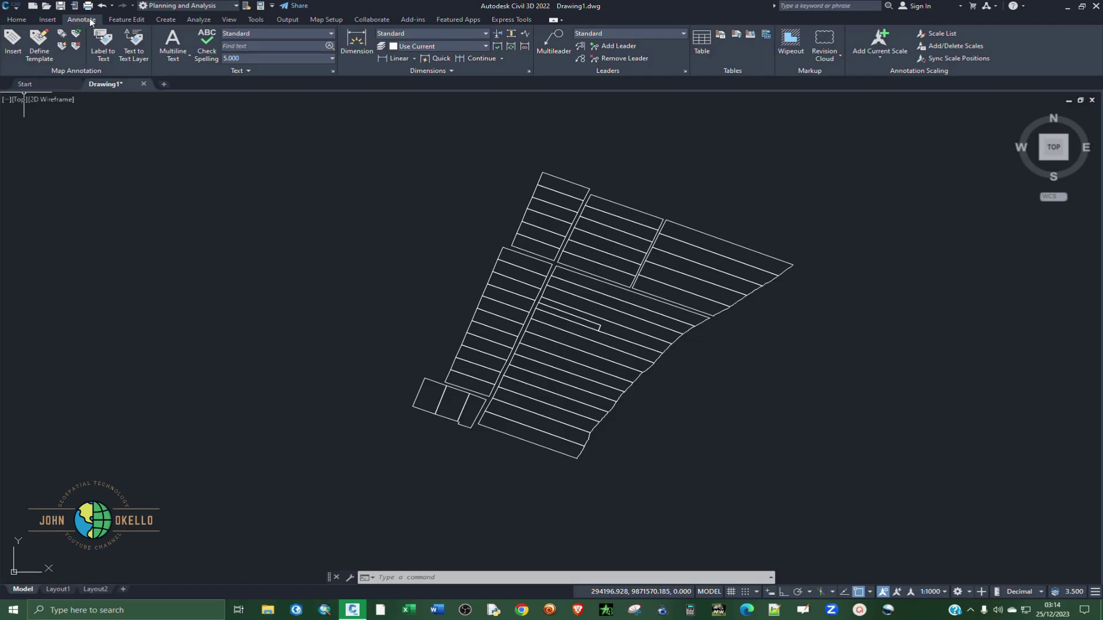
pyautogui.click(15, 49)
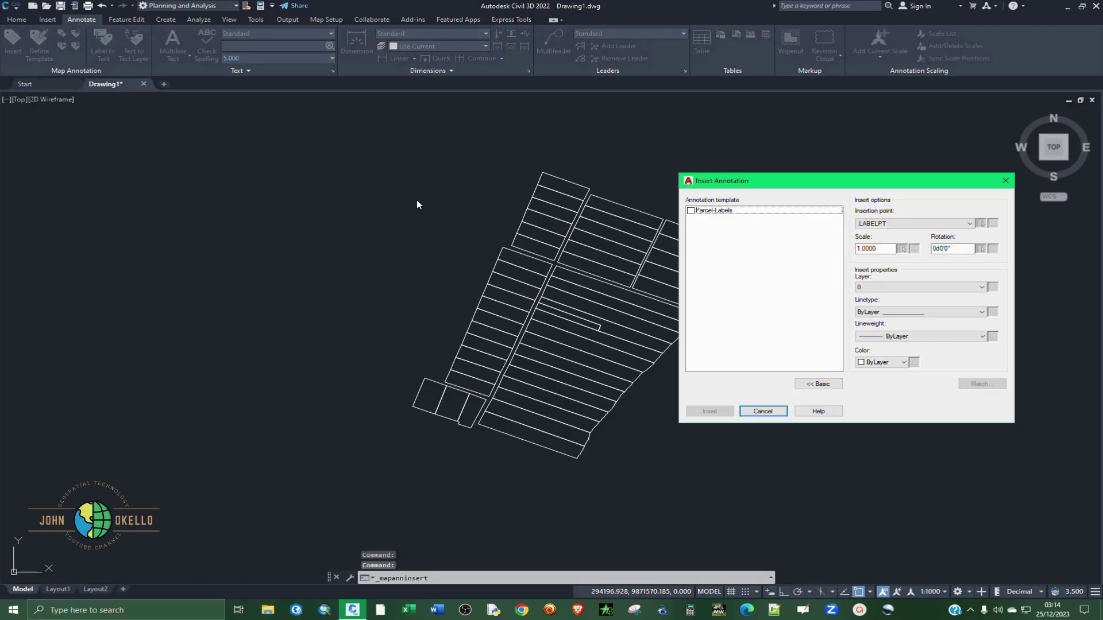
pyautogui.moveTo(803, 183); pyautogui.dragTo(357, 207)
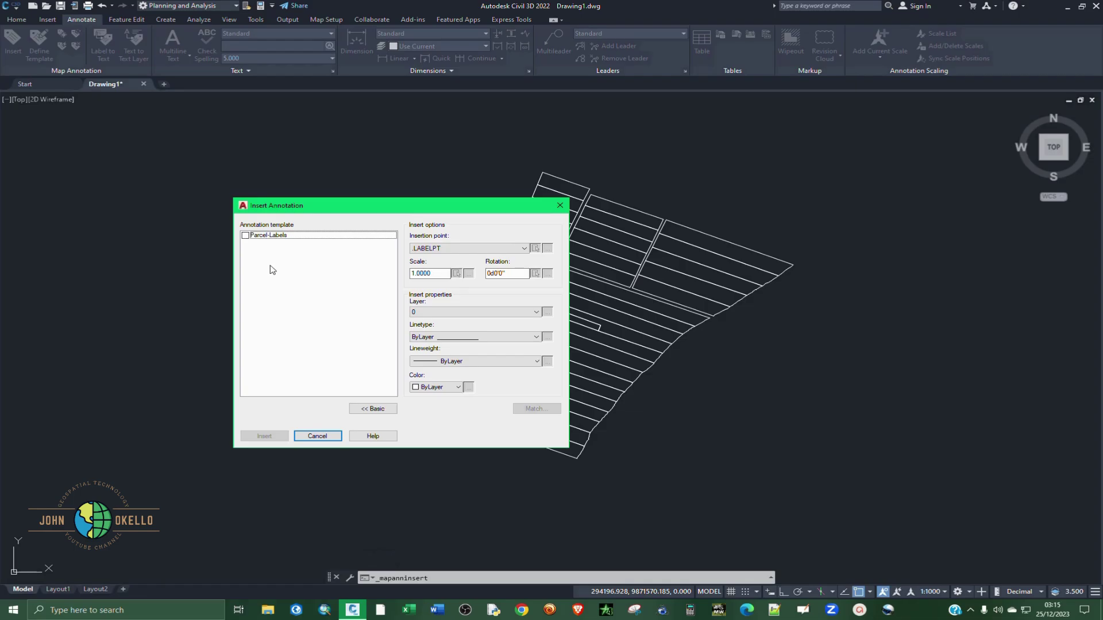
pyautogui.click(245, 236)
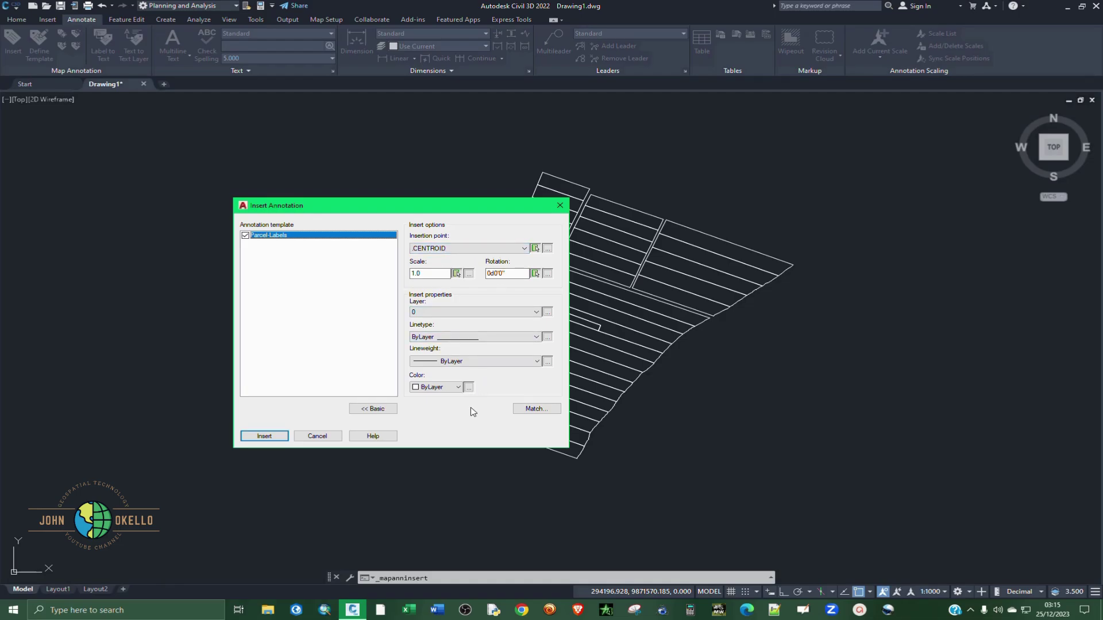
pyautogui.click(264, 436)
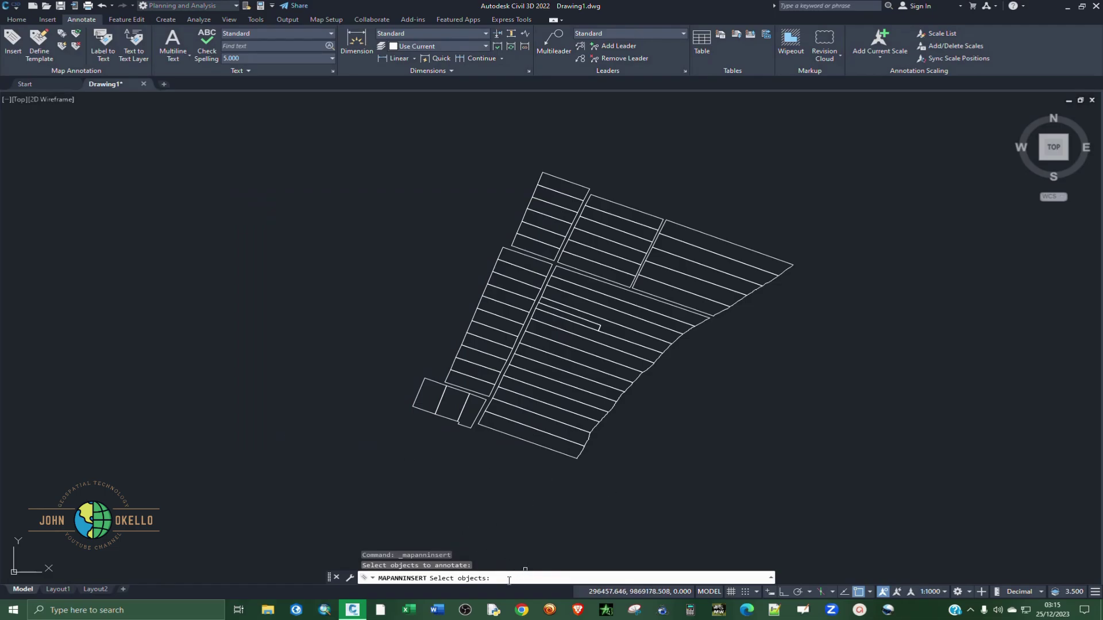
pyautogui.click(867, 538)
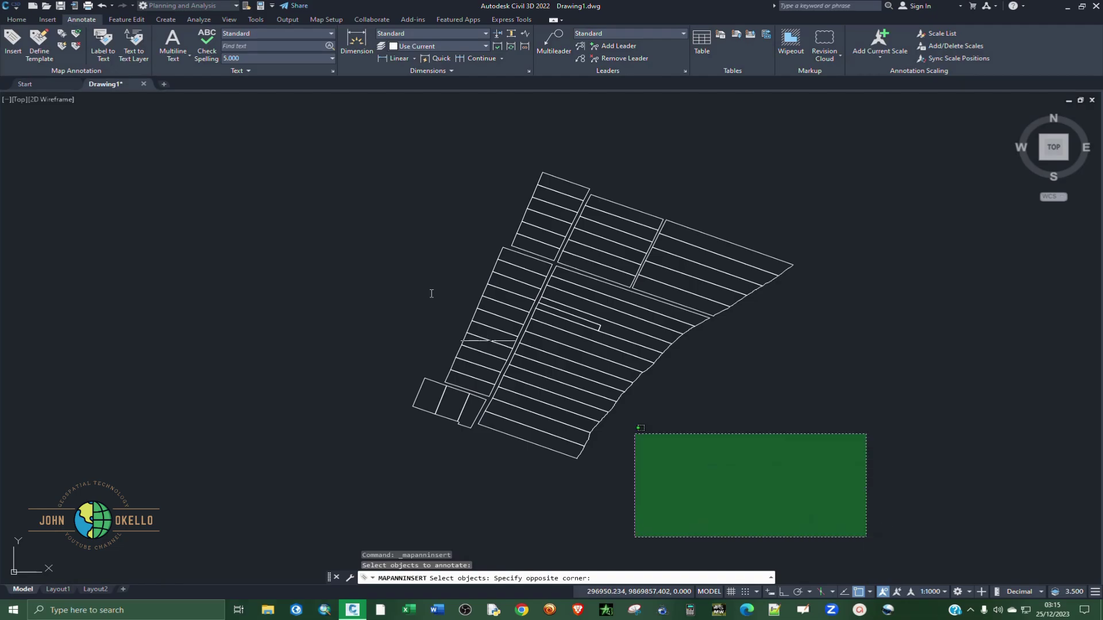
pyautogui.click(333, 151)
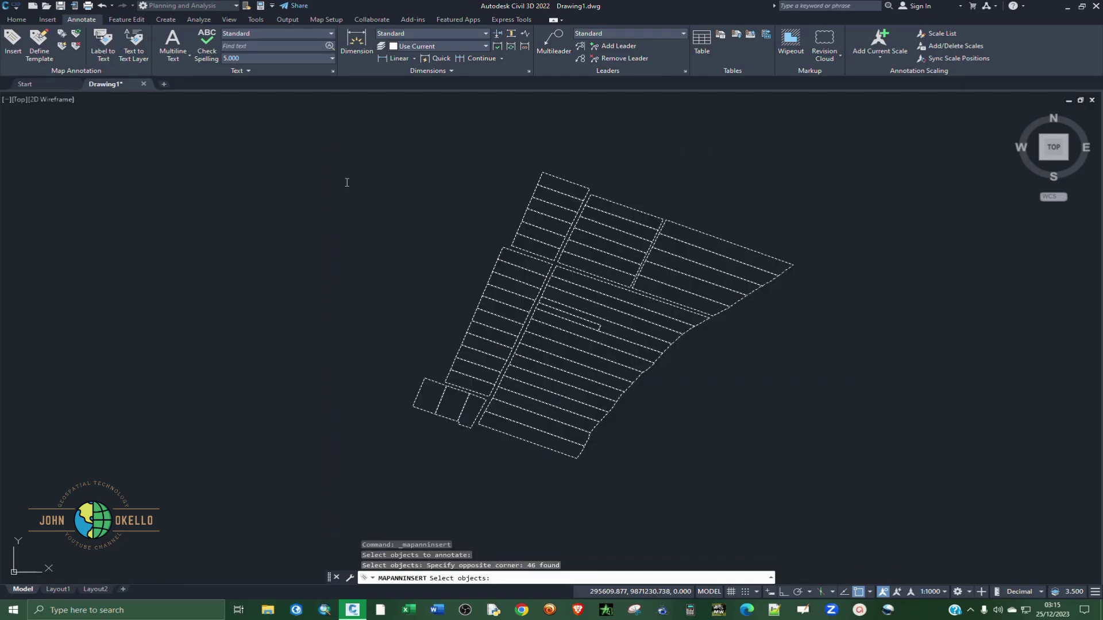
pyautogui.click(413, 270)
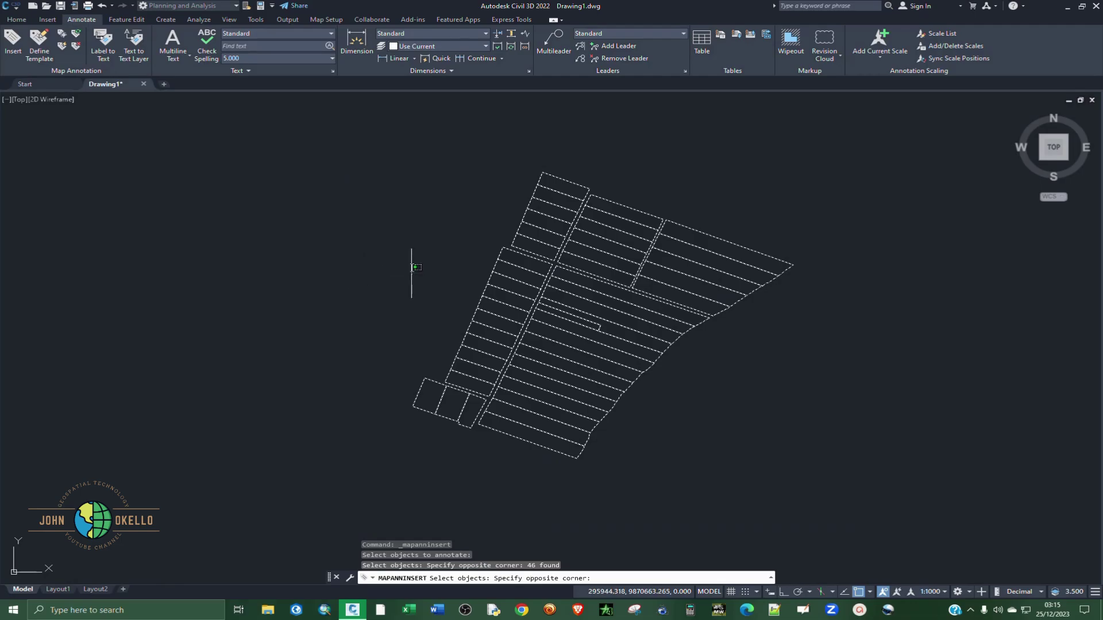
pyautogui.click(411, 266)
pyautogui.press('Return')
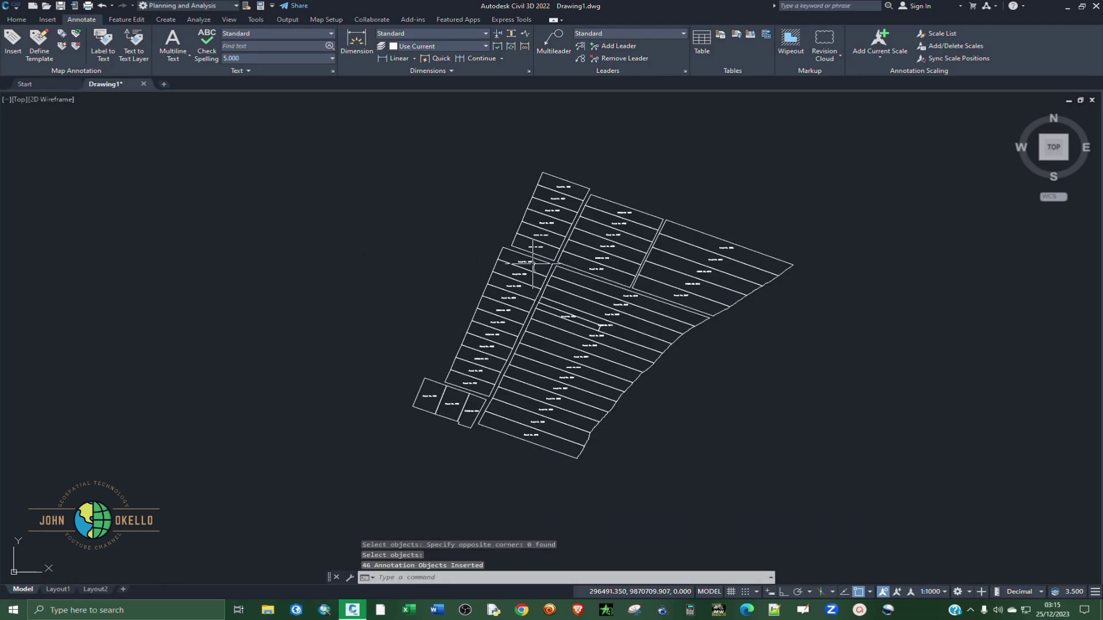
# - Examine the inserted parcel number labels up close and across the whole block
pyautogui.scroll(6, 503, 262)
pyautogui.scroll(-6, 504, 262)
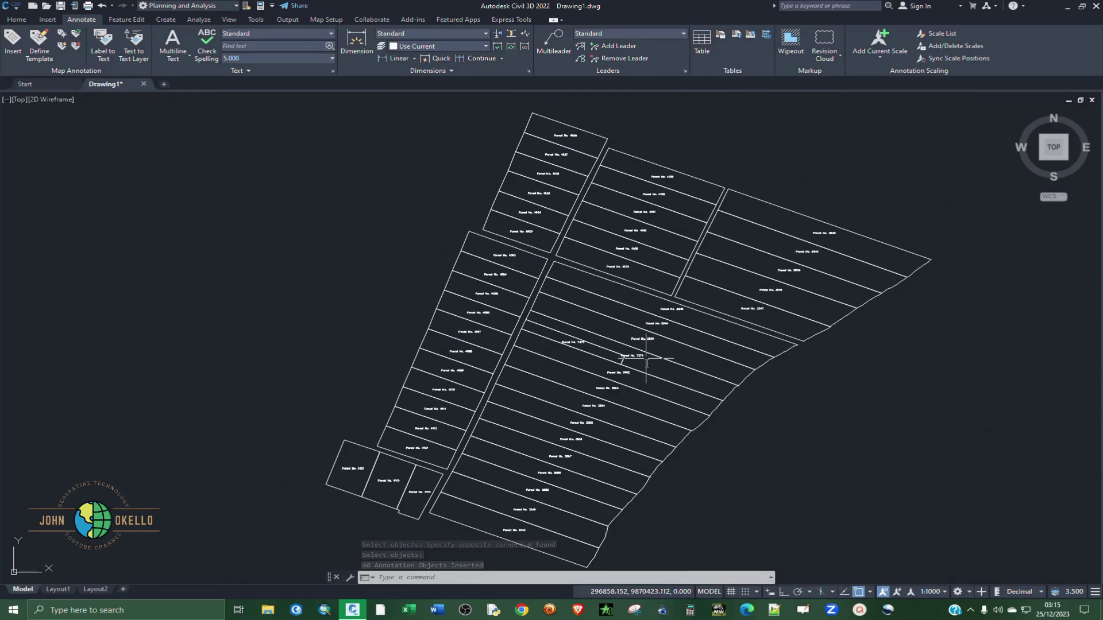
pyautogui.scroll(5, 628, 359)
pyautogui.scroll(-3, 629, 358)
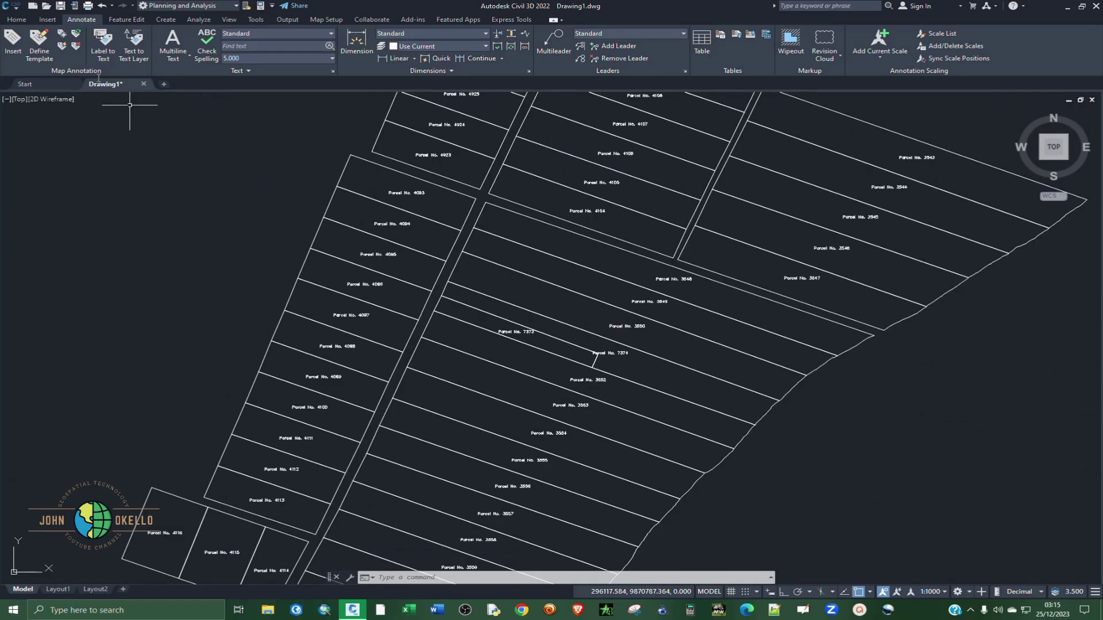
pyautogui.scroll(-2, 712, 374)
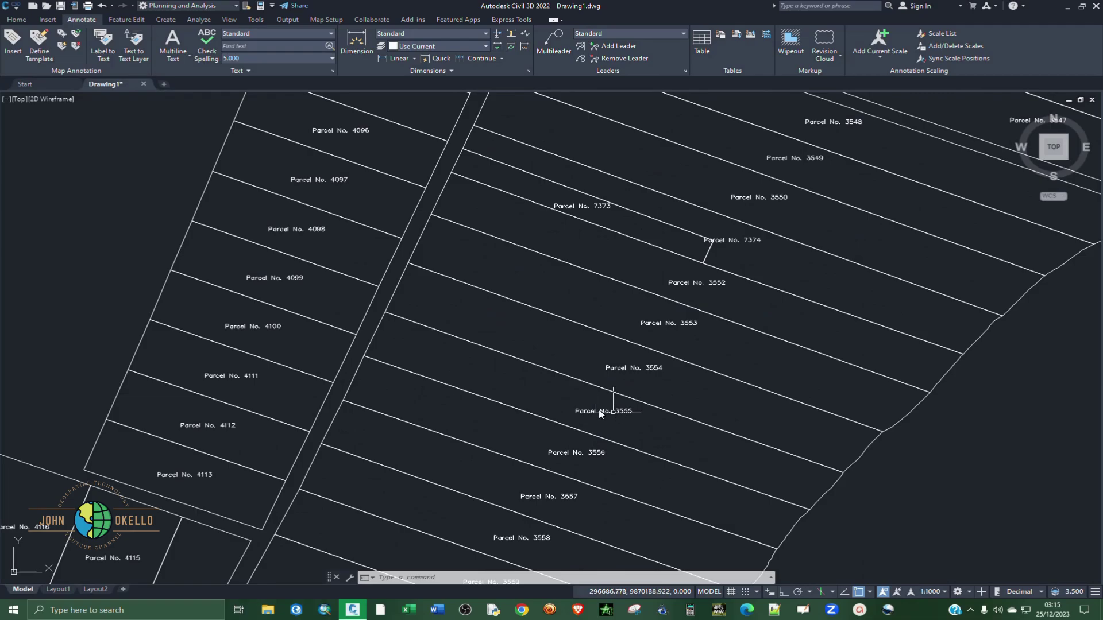
pyautogui.scroll(-2, 472, 378)
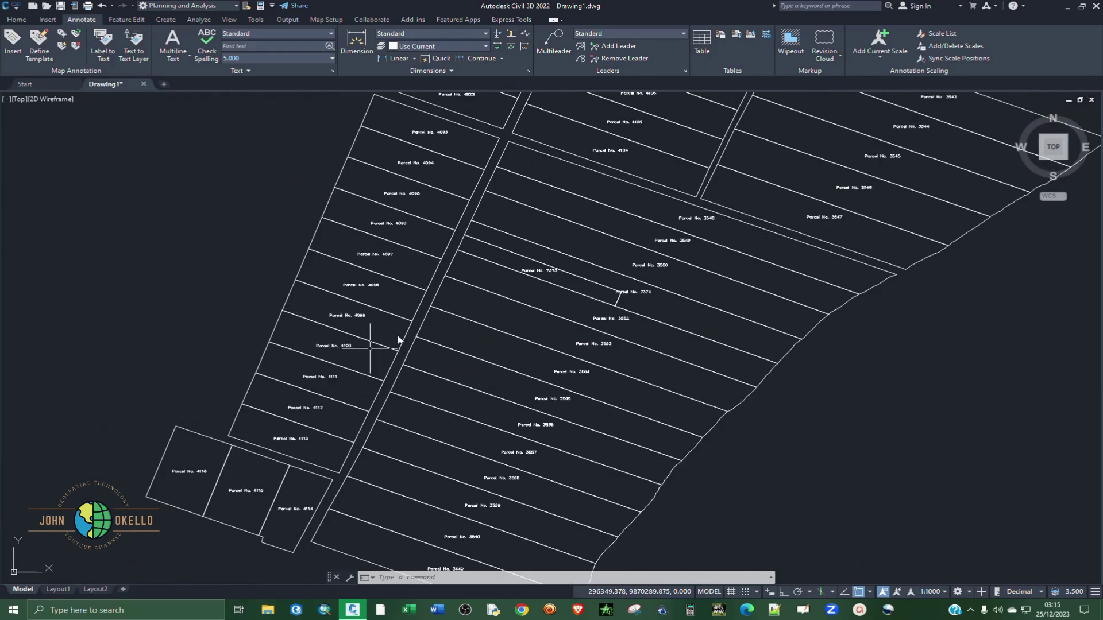
pyautogui.scroll(4, 598, 418)
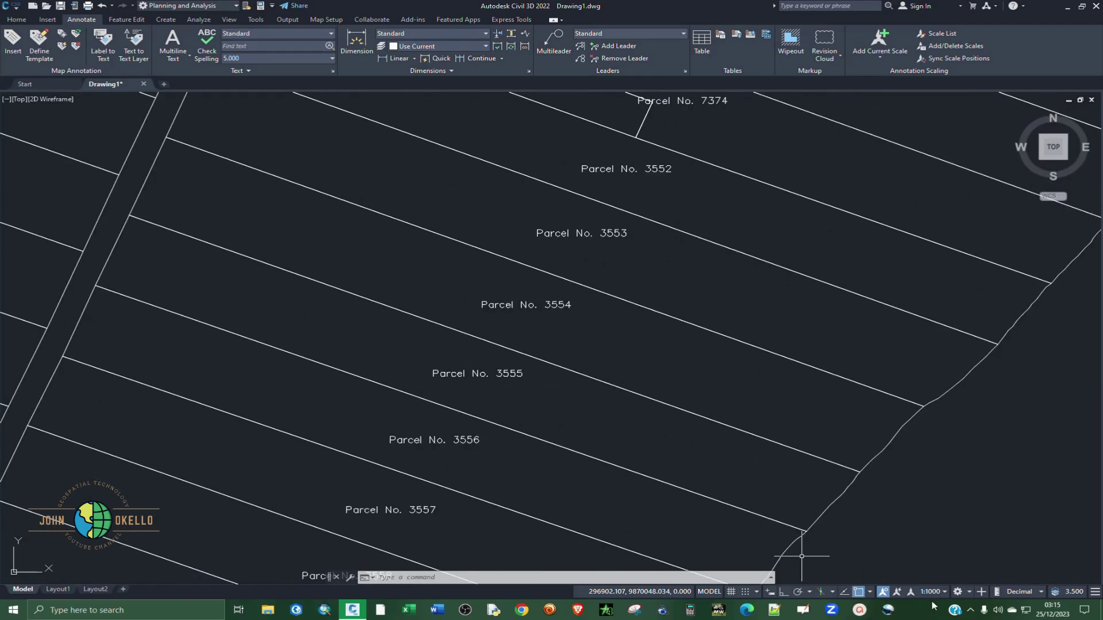
# - Switch the workspace from Planning and Analysis back to Civil 3D
pyautogui.click(969, 592)
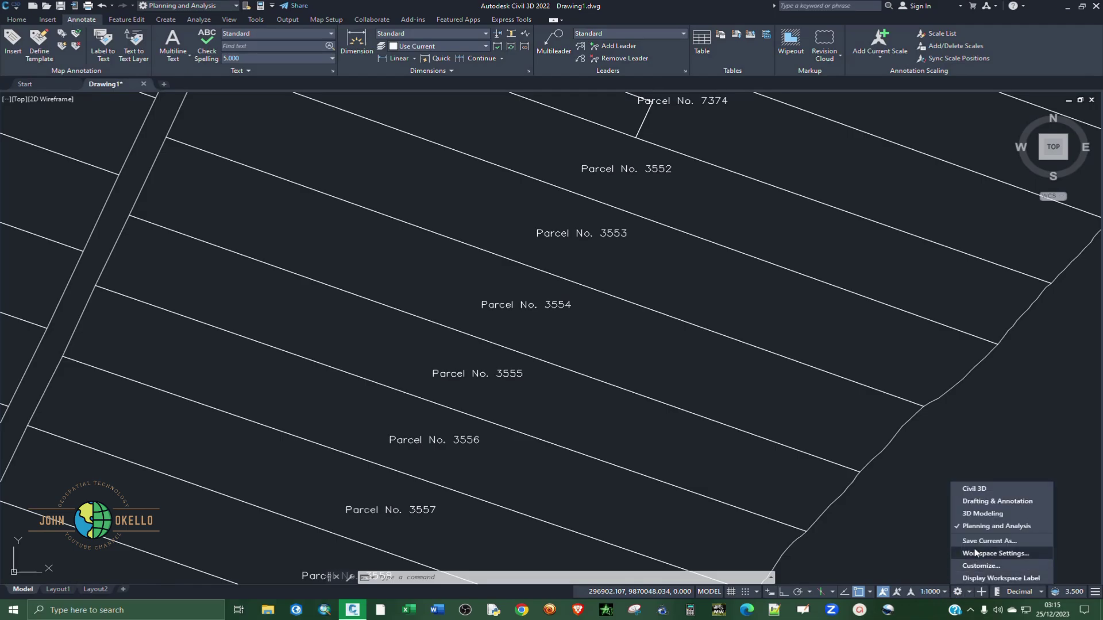
pyautogui.click(977, 489)
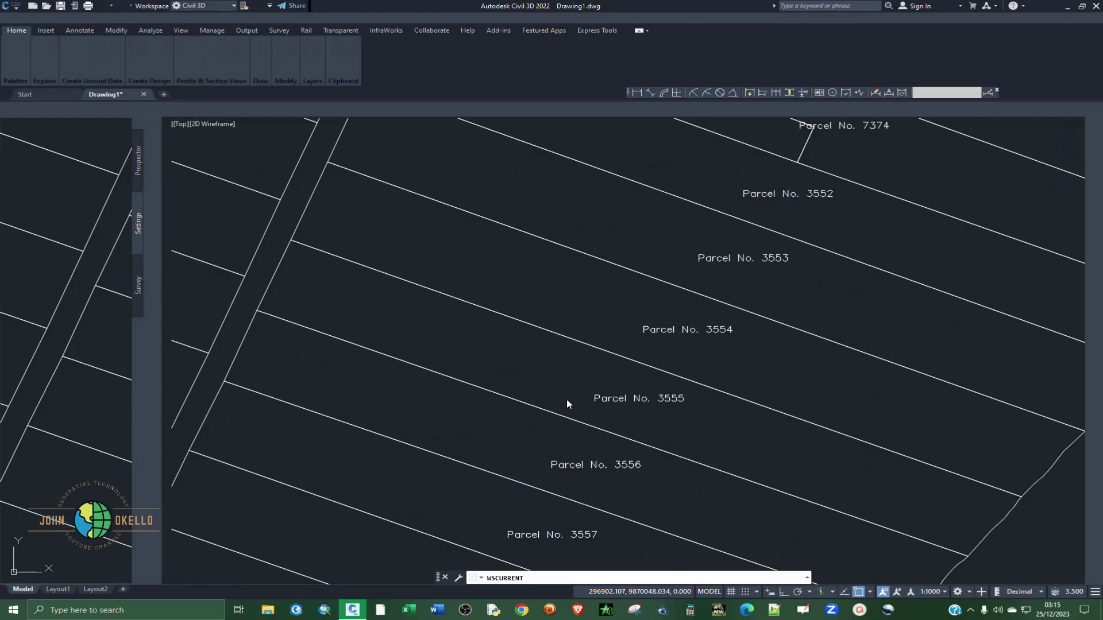
pyautogui.scroll(-3, 654, 397)
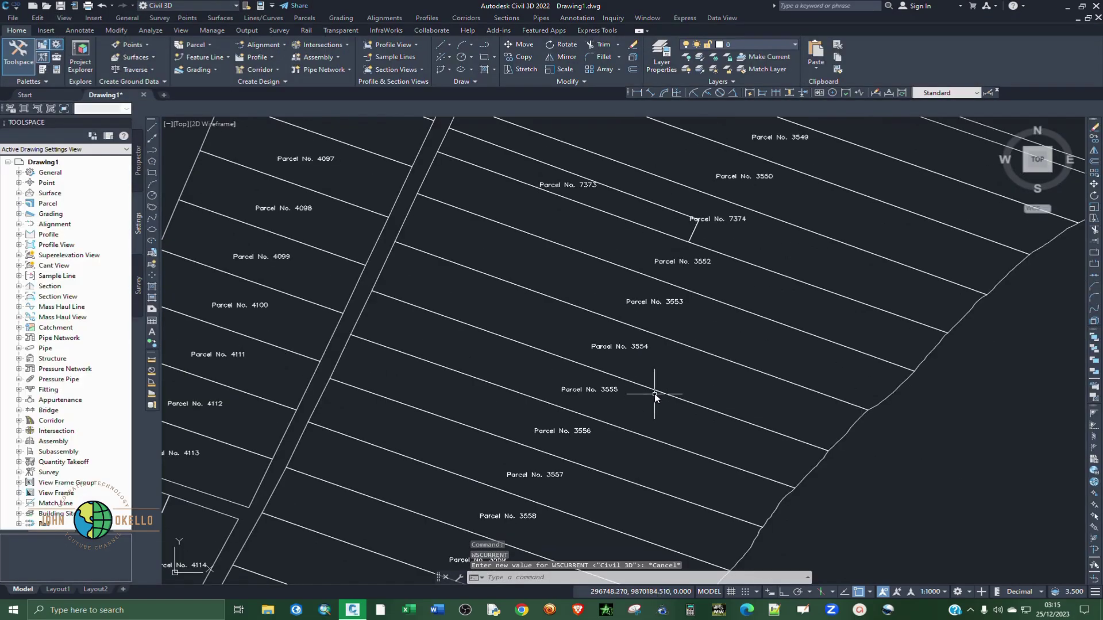
# - Change the Standard text style's font to Times New Roman and apply it
pyautogui.scroll(-3, 650, 393)
pyautogui.scroll(-2, 649, 392)
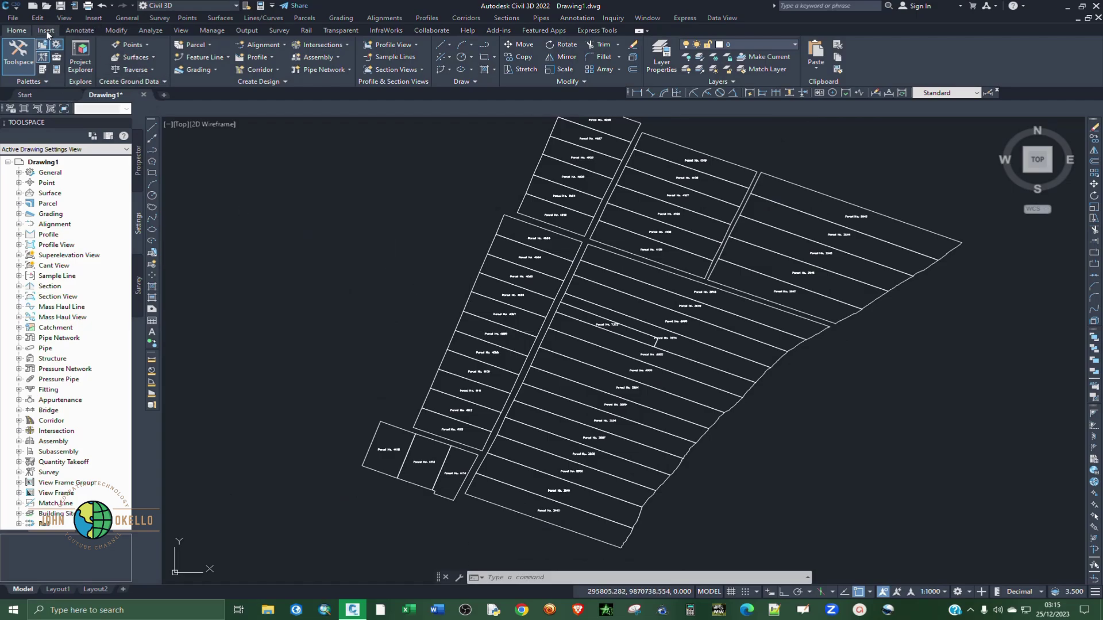
pyautogui.click(74, 30)
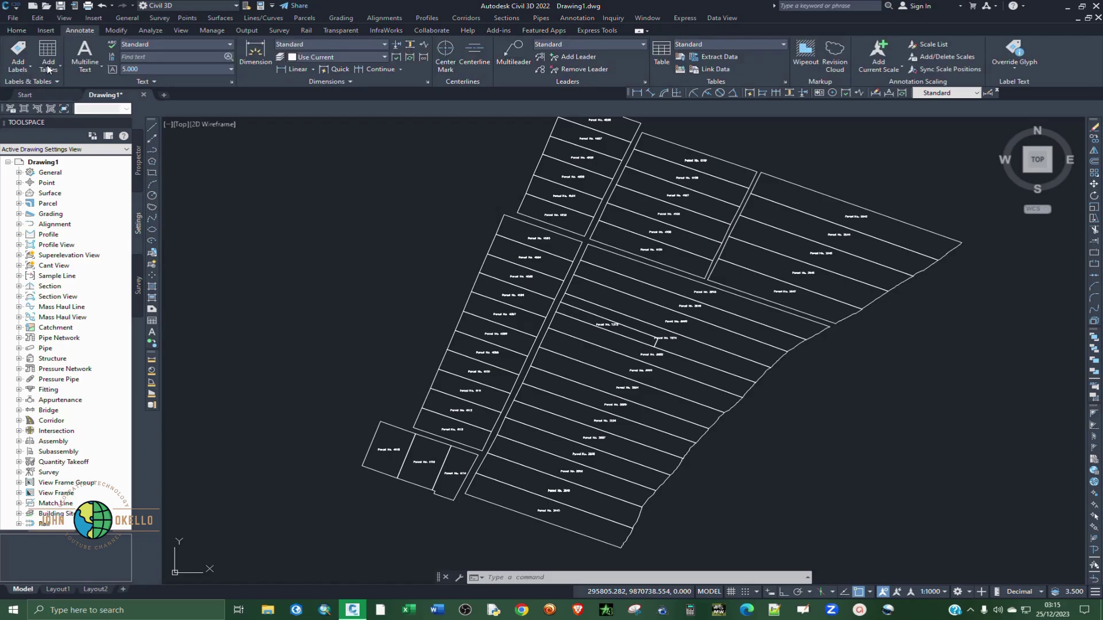
pyautogui.click(231, 82)
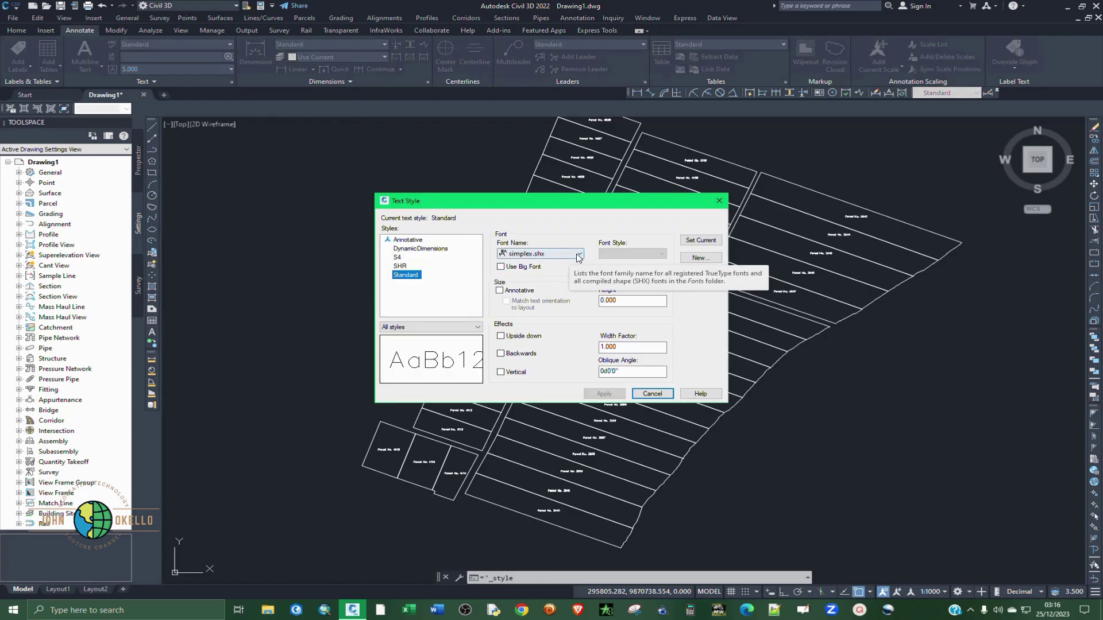
pyautogui.click(579, 254)
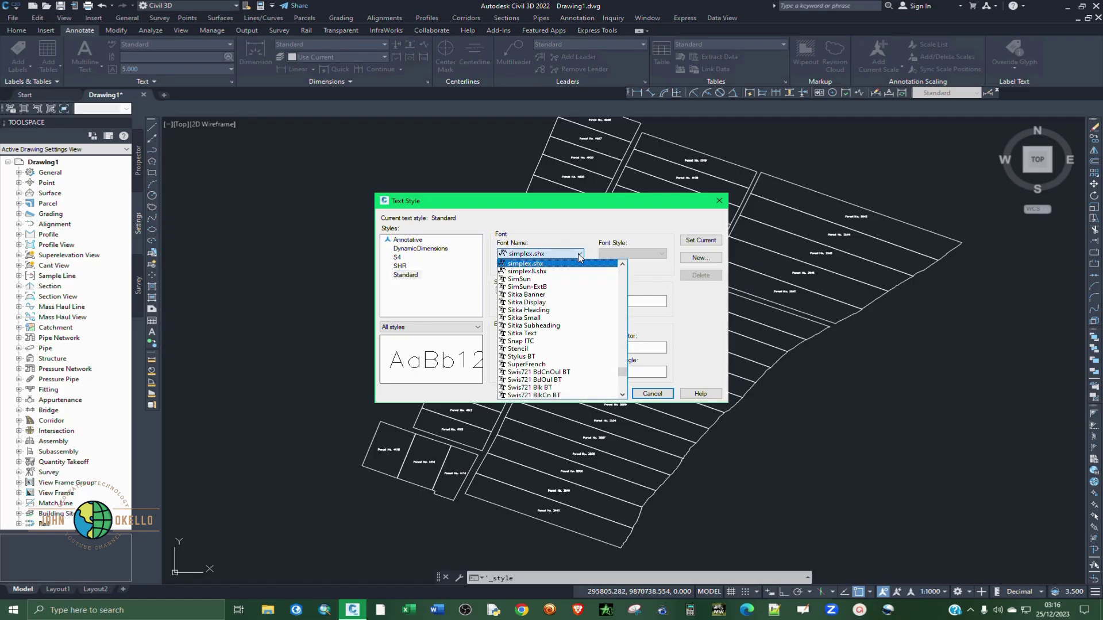
pyautogui.scroll(-10, 556, 288)
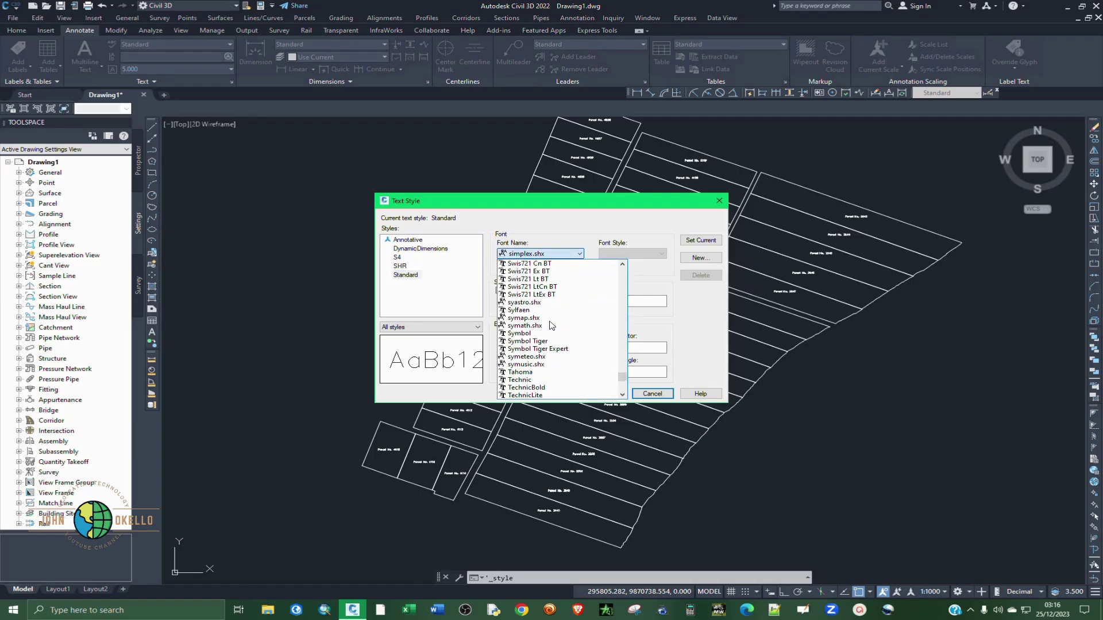
pyautogui.press('t')
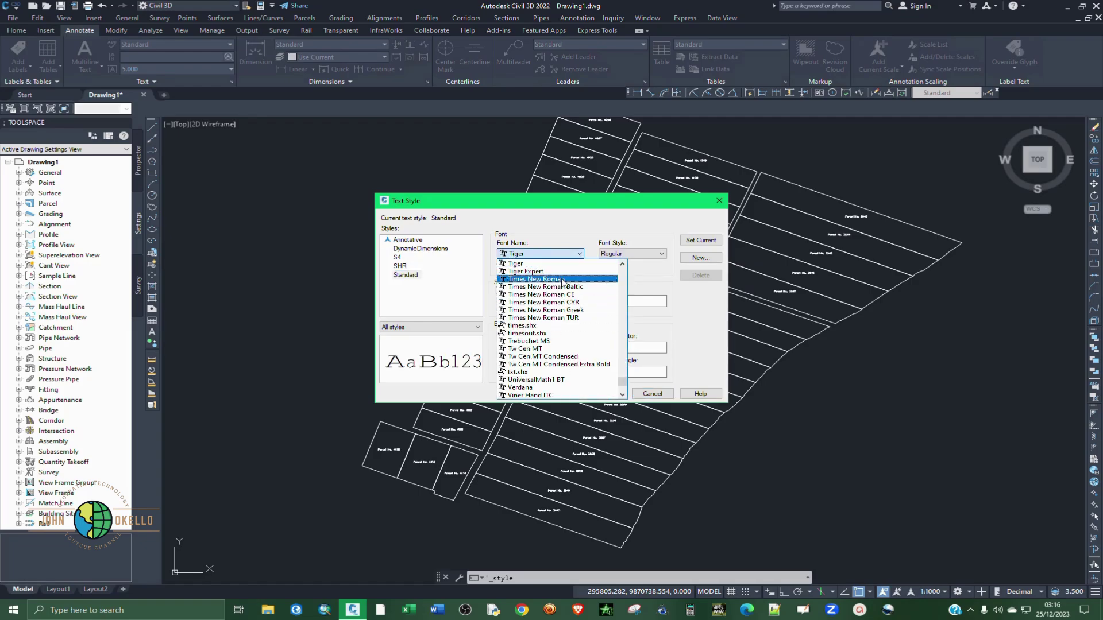
pyautogui.click(536, 317)
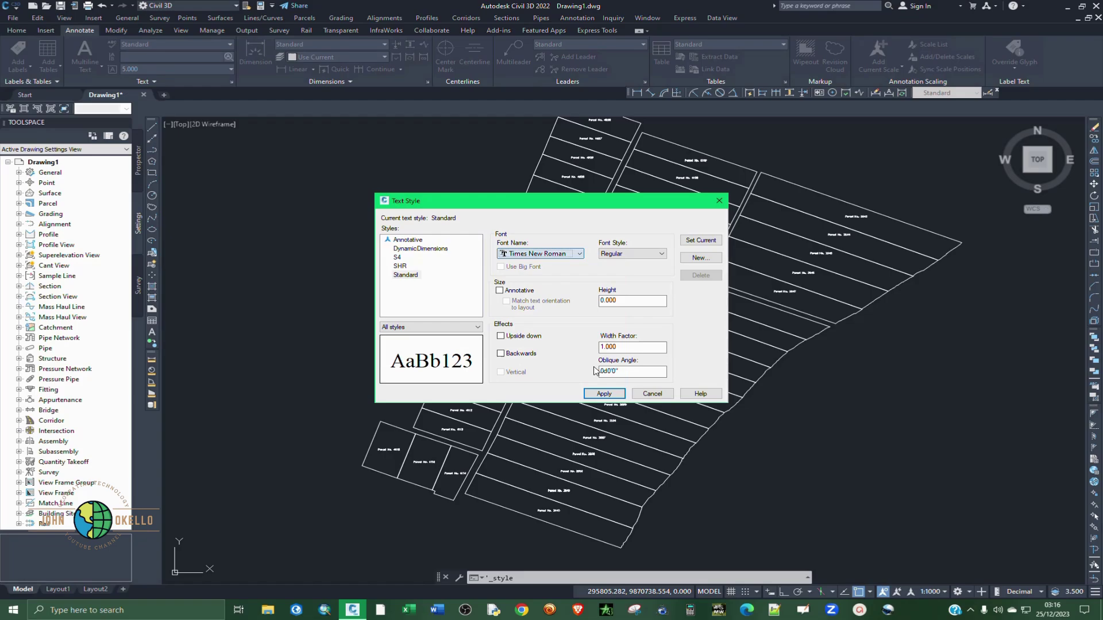
pyautogui.click(615, 397)
pyautogui.click(653, 395)
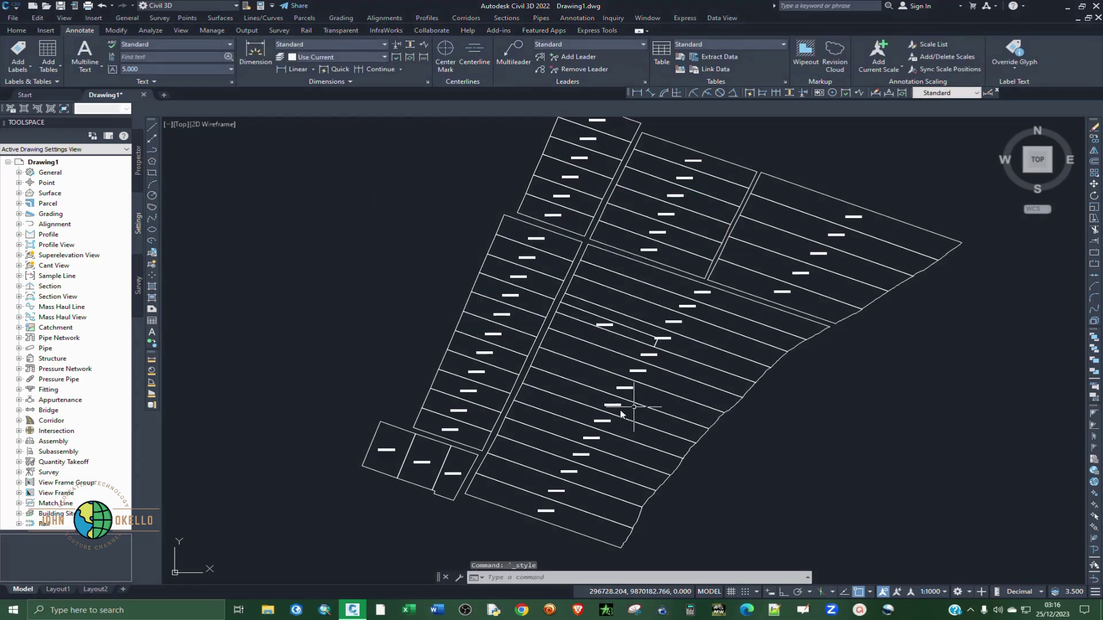
# - Switch the workspace from Civil 3D to Planning and Analysis
pyautogui.scroll(4, 651, 397)
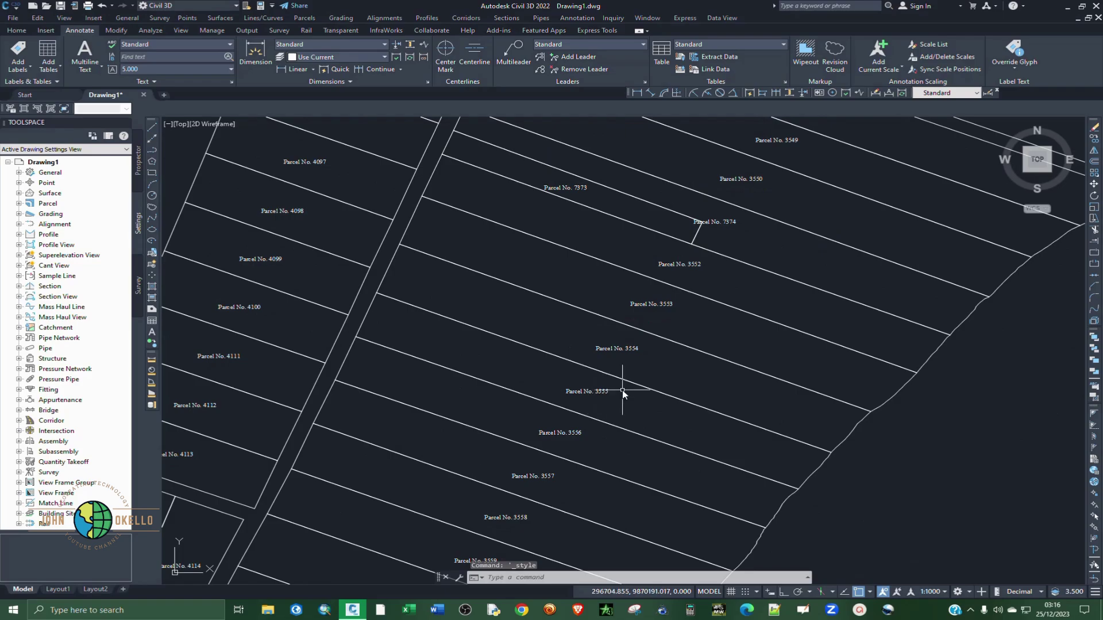
pyautogui.scroll(-5, 625, 389)
pyautogui.click(970, 593)
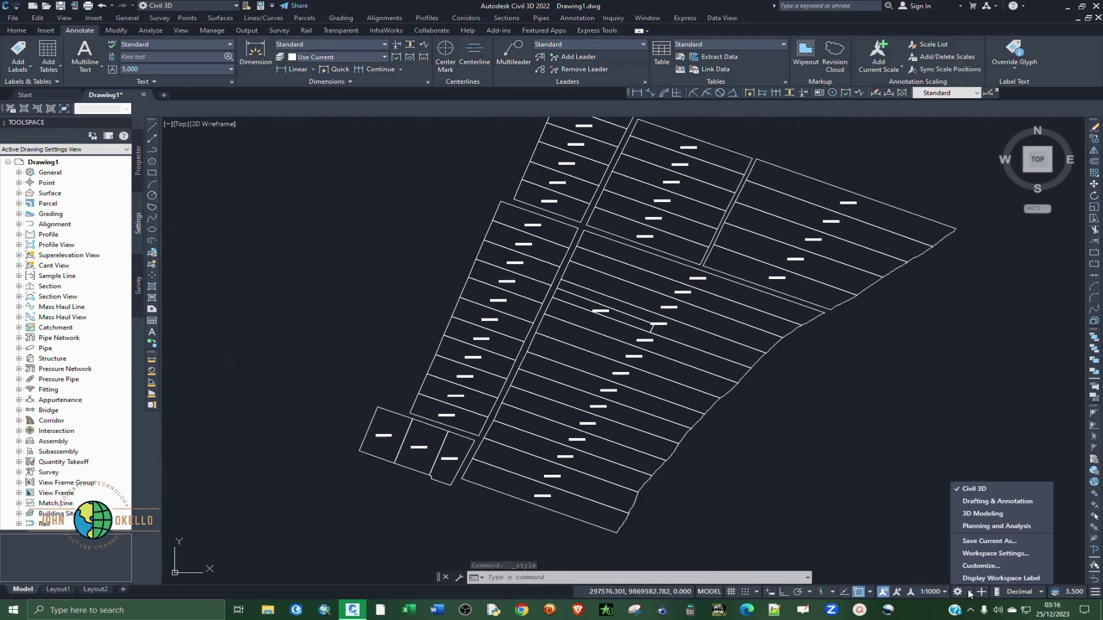
pyautogui.click(980, 525)
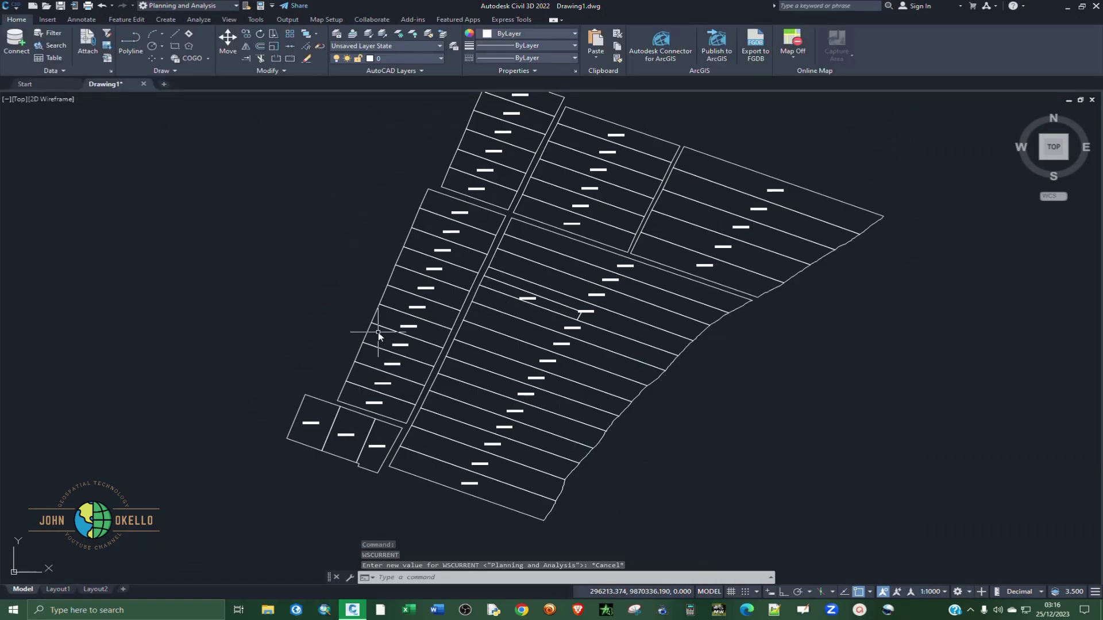
# - Select the Parcel No. 4116 label in the block's southwest corner and display its properties
pyautogui.scroll(2, 385, 331)
pyautogui.scroll(5, 405, 351)
pyautogui.scroll(-5, 626, 355)
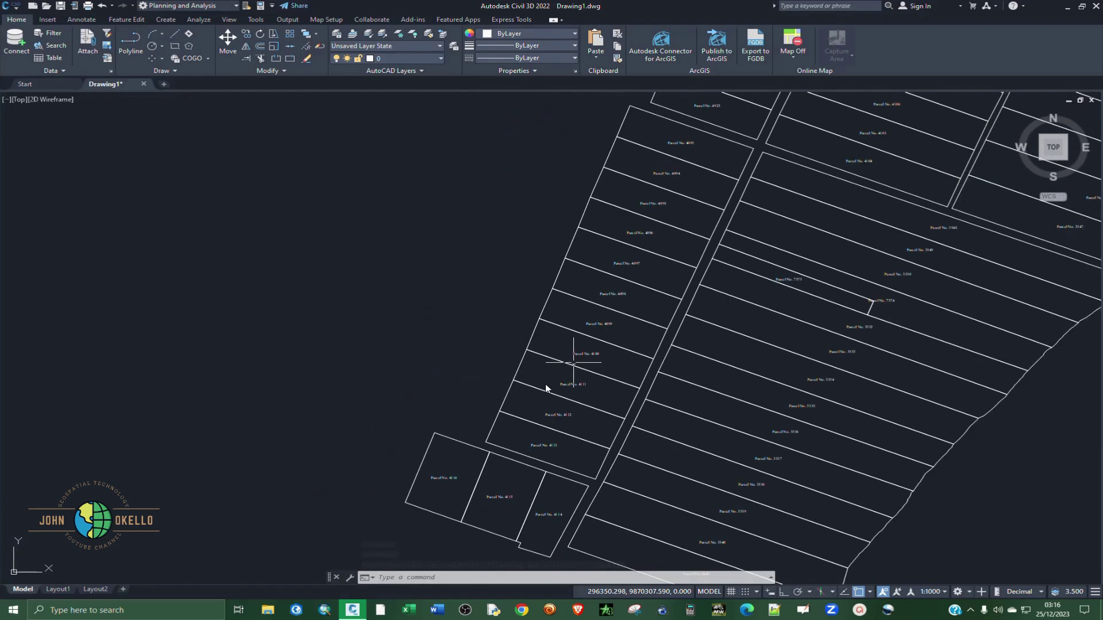
pyautogui.scroll(8, 440, 506)
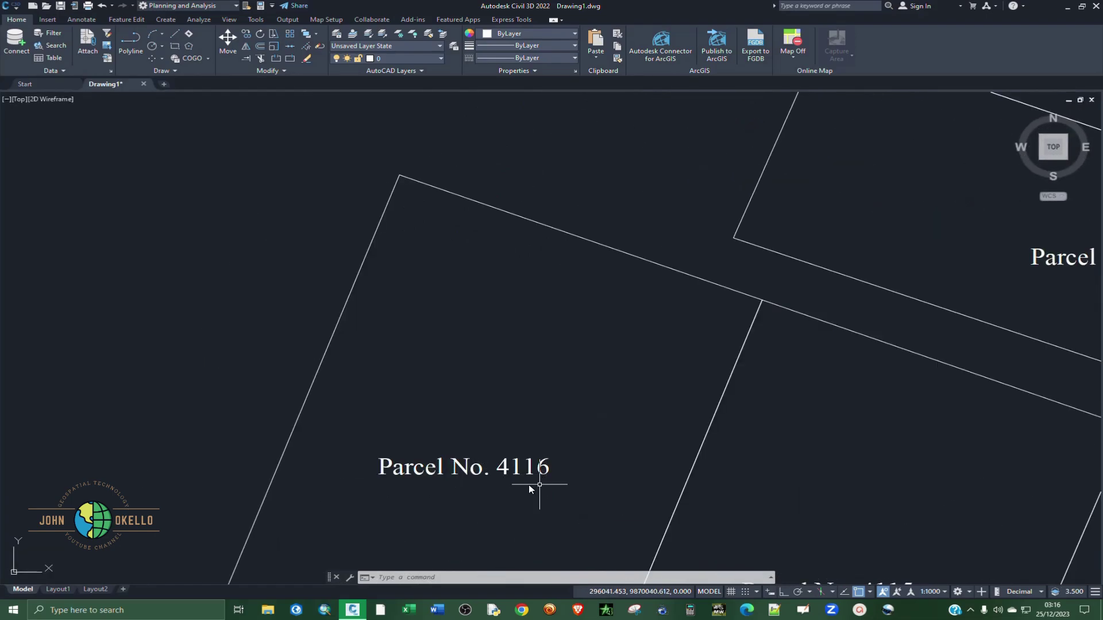
pyautogui.click(607, 247)
pyautogui.press('Escape')
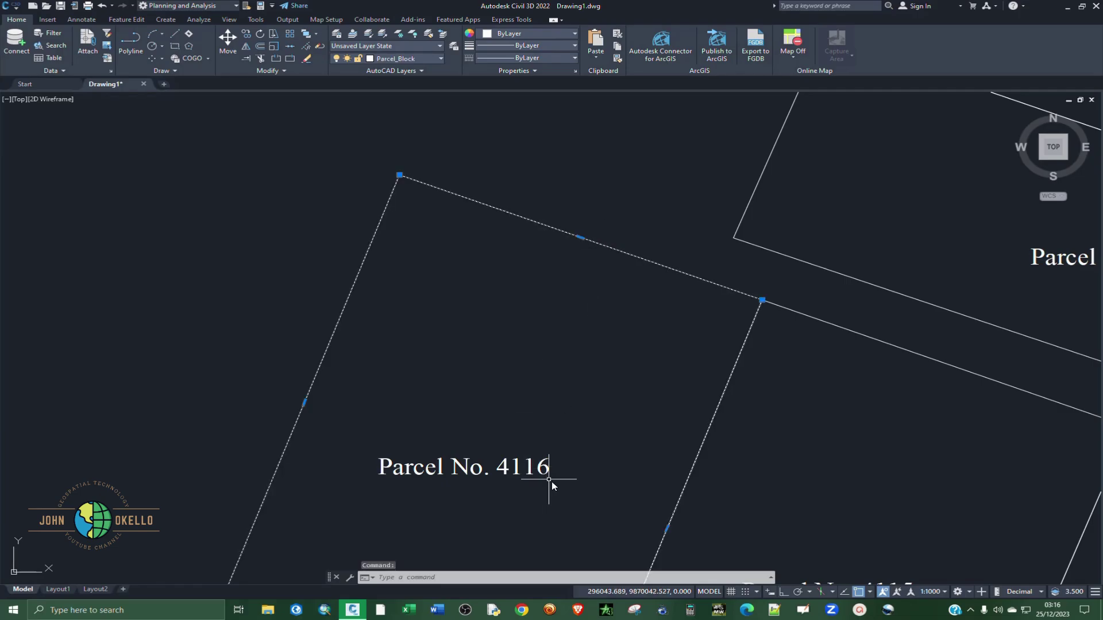
pyautogui.click(558, 465)
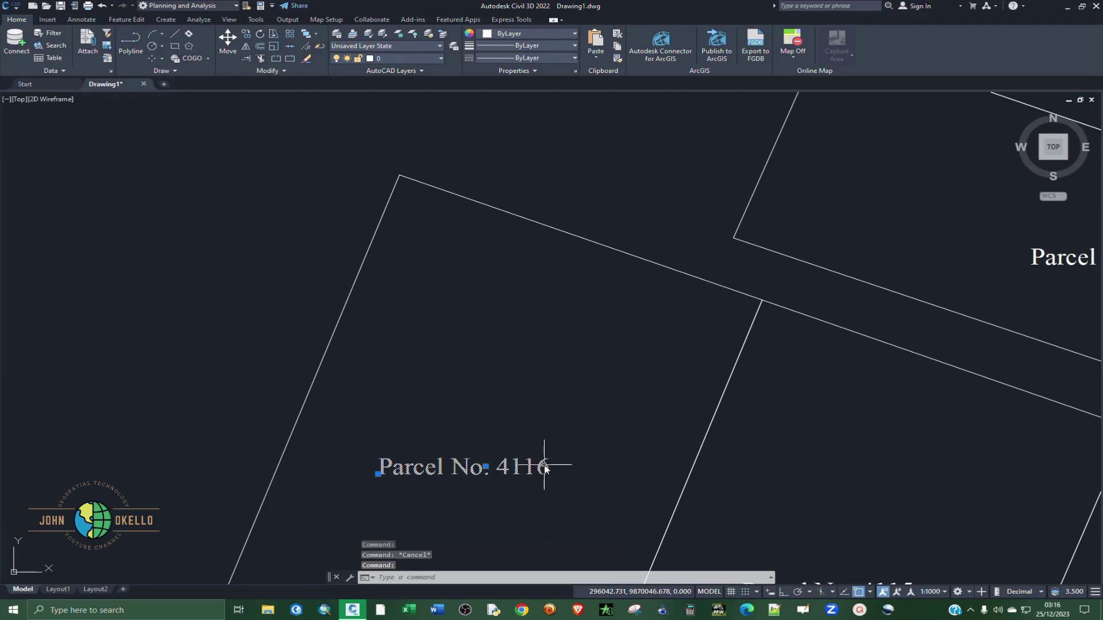
pyautogui.rightClick(463, 329)
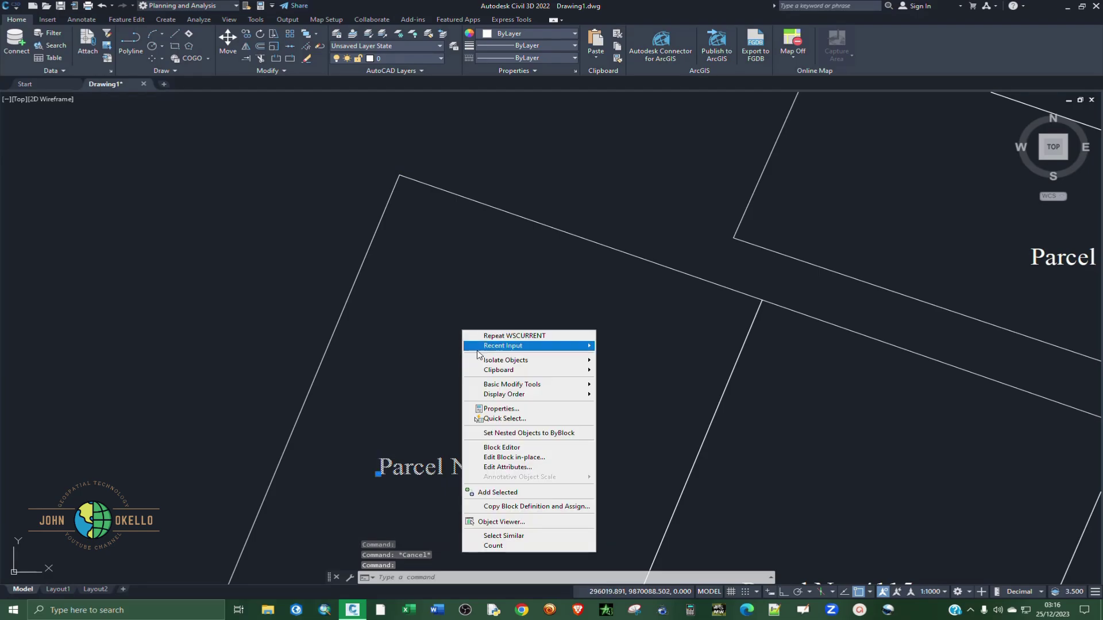
pyautogui.click(505, 409)
# - Set the selected label's Labels attribute to Parcel No. 5000 and close its properties
pyautogui.scroll(-1, 72, 222)
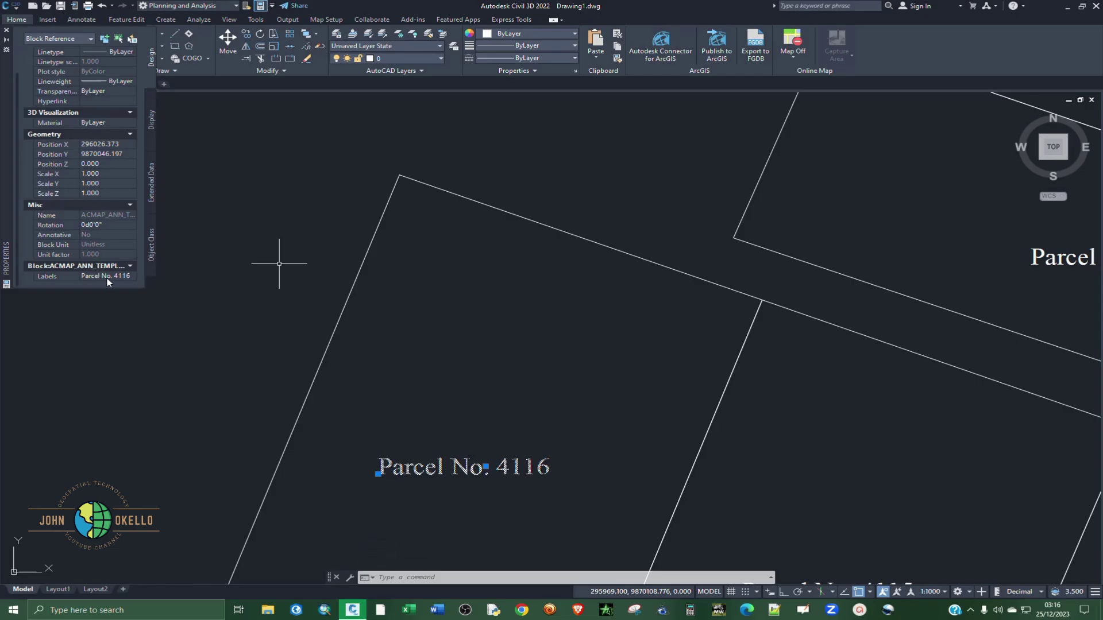
pyautogui.click(125, 277)
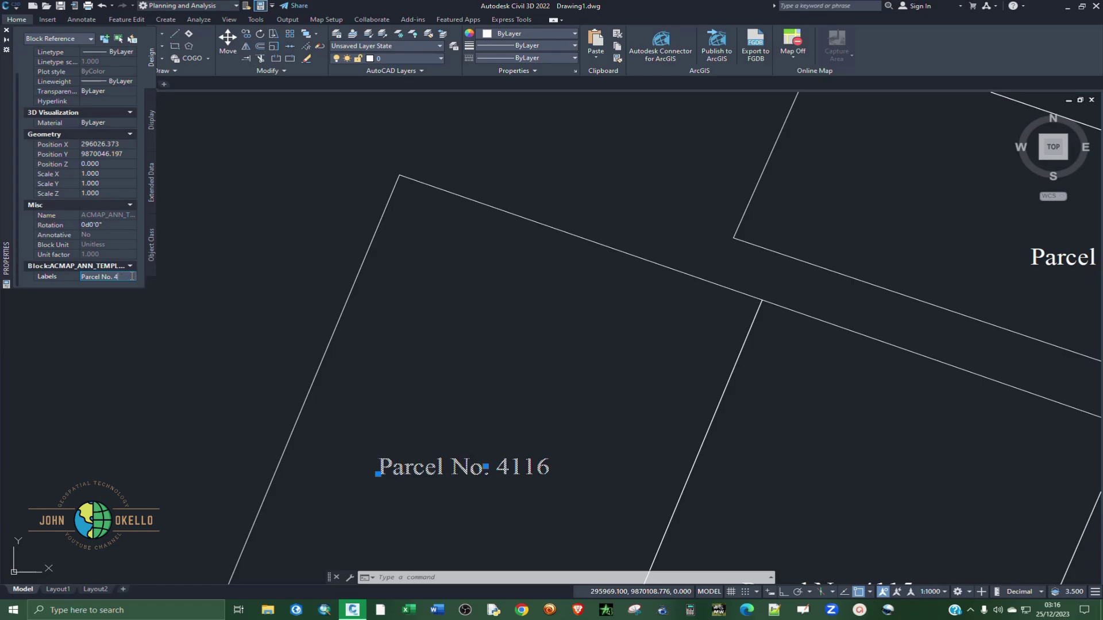
pyautogui.write('Parcel No. 5000')
pyautogui.press('Return')
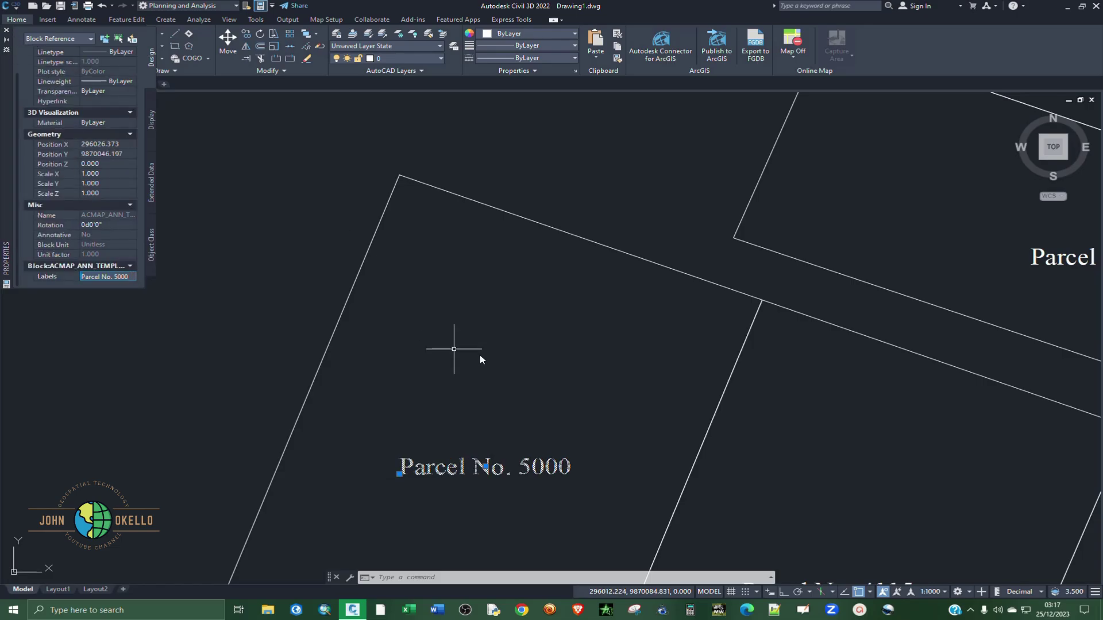
pyautogui.scroll(-2, 532, 402)
pyautogui.scroll(2, 529, 474)
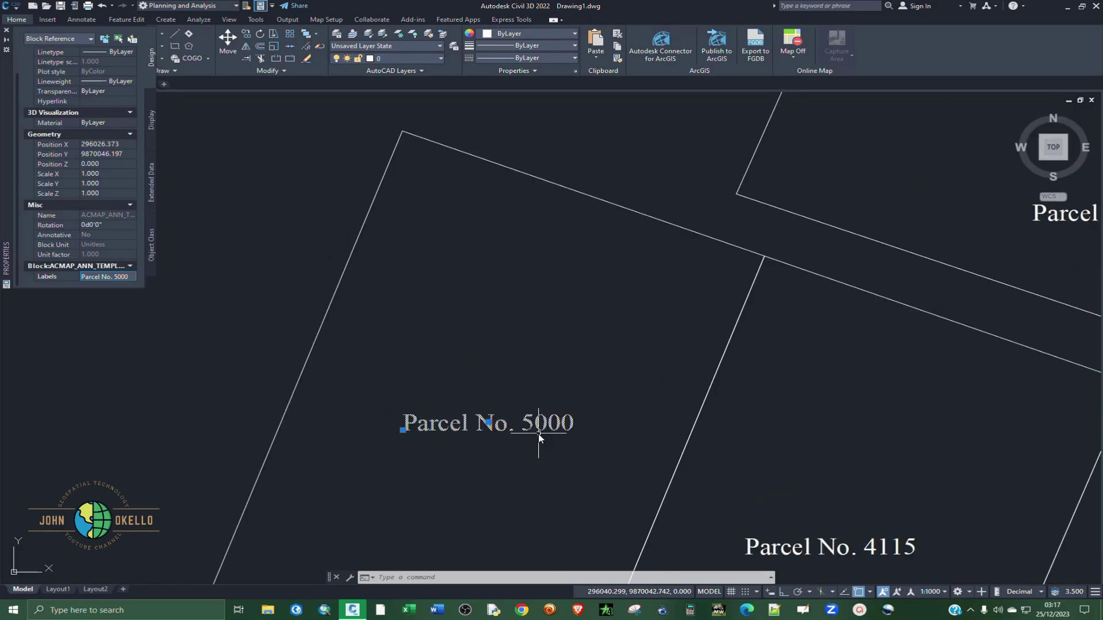
pyautogui.click(7, 32)
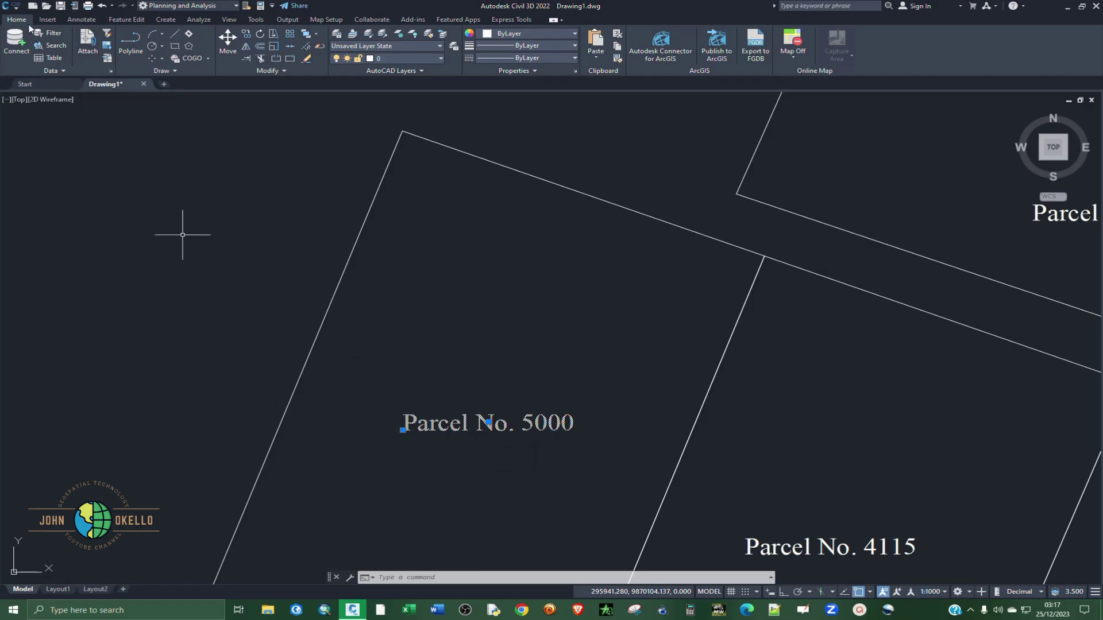
# - Try to update the existing annotations based on the Parcel-Labels template
pyautogui.click(76, 21)
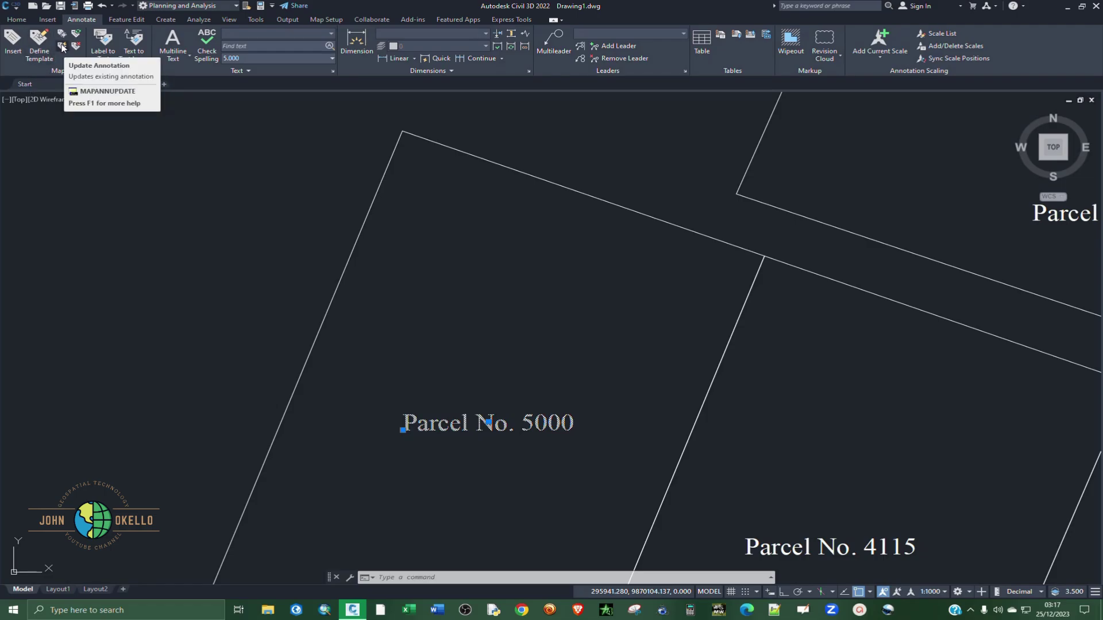
pyautogui.click(62, 46)
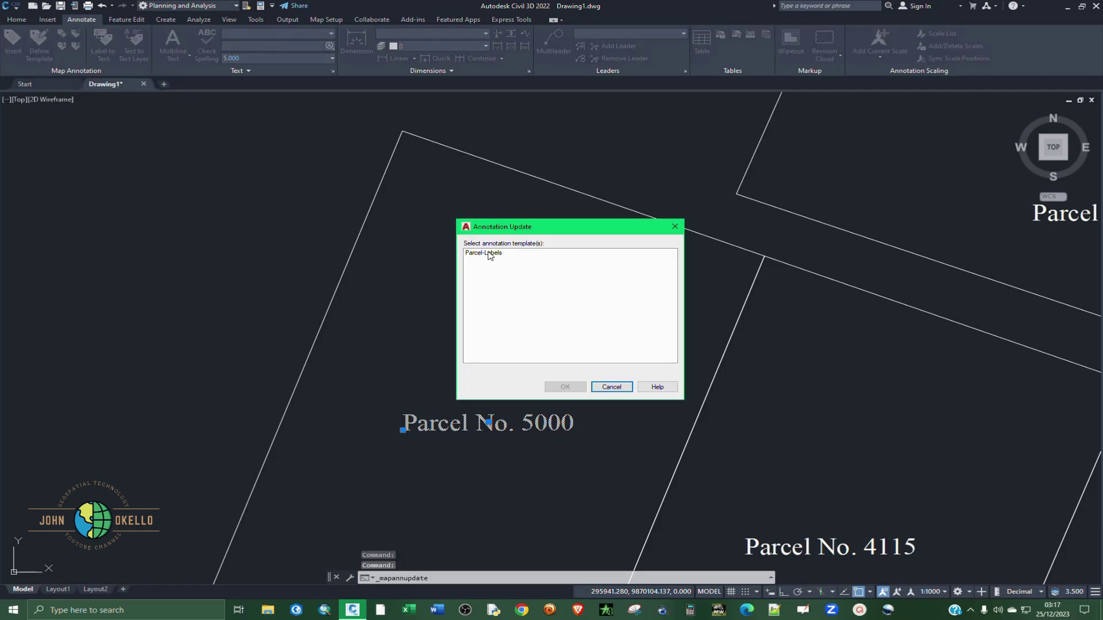
pyautogui.click(489, 254)
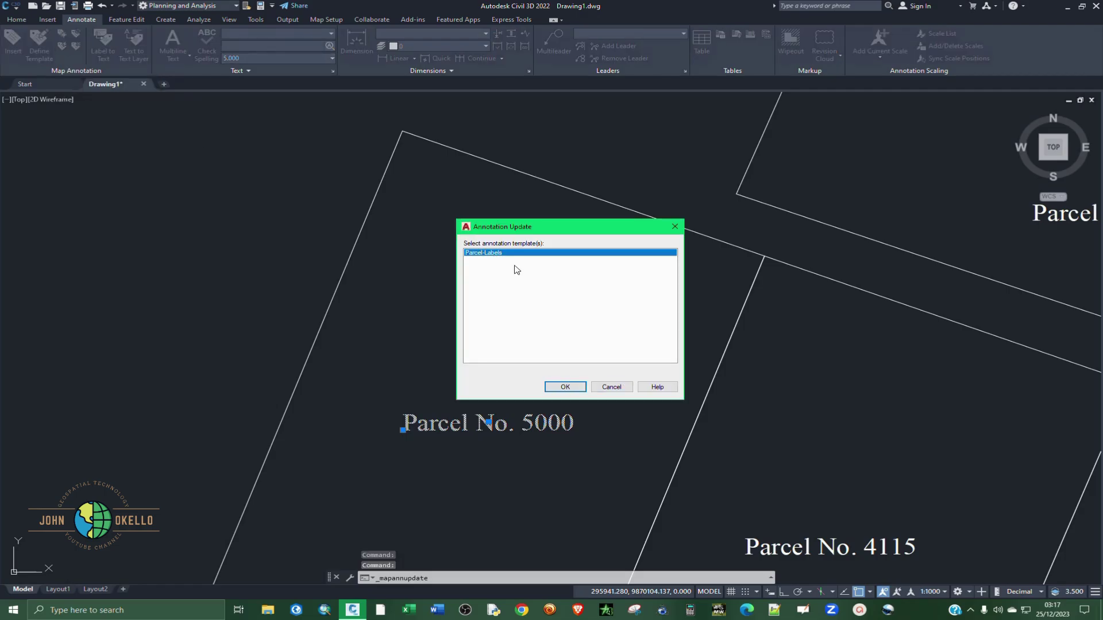
pyautogui.click(566, 387)
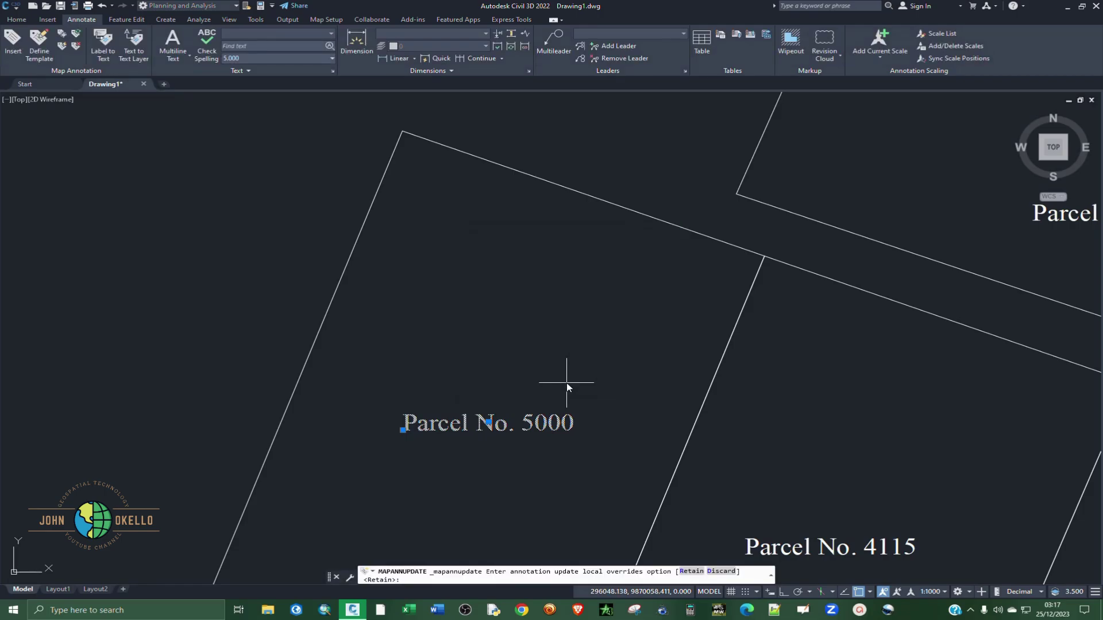
pyautogui.scroll(-4, 546, 390)
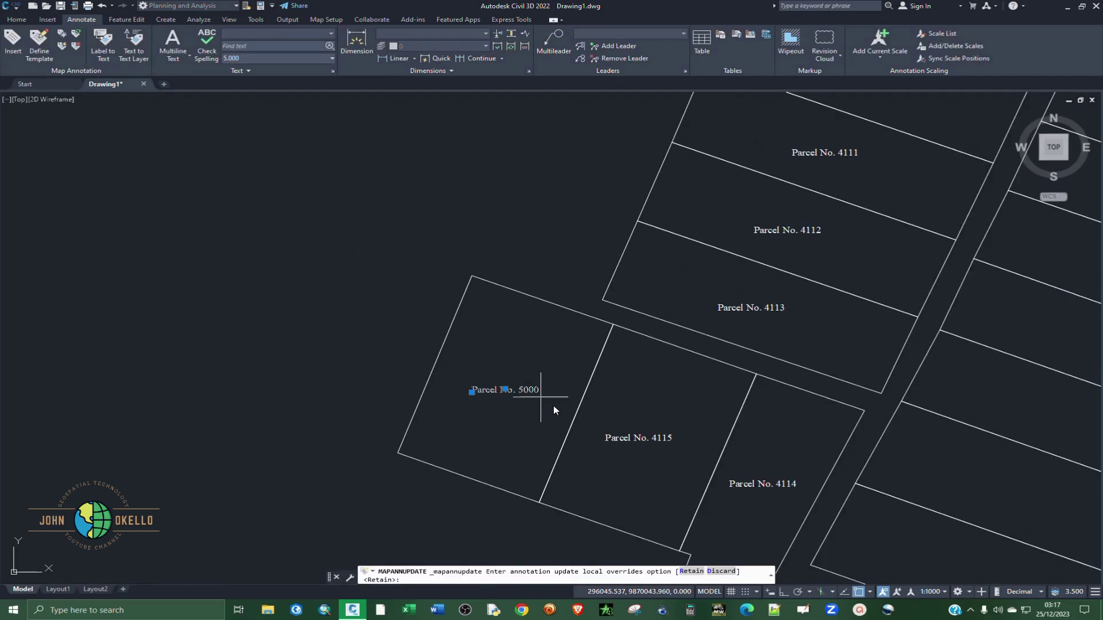
pyautogui.hotkey('ctrl', 's')
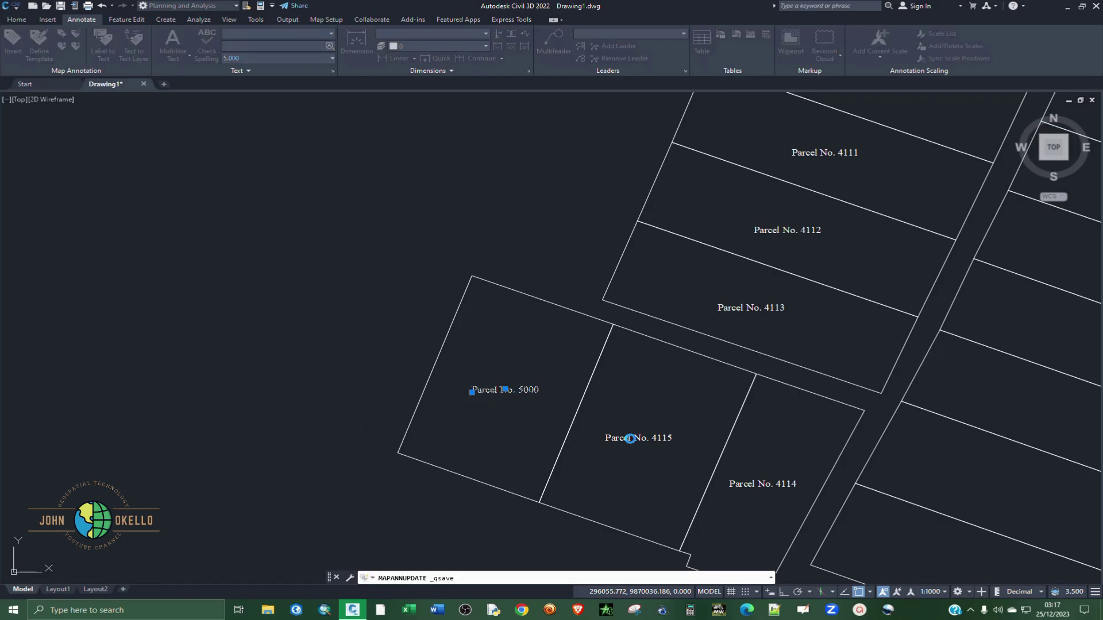
pyautogui.press('Escape')
# - Return the workspace from Planning and Analysis to Civil 3D
pyautogui.scroll(-3, 546, 432)
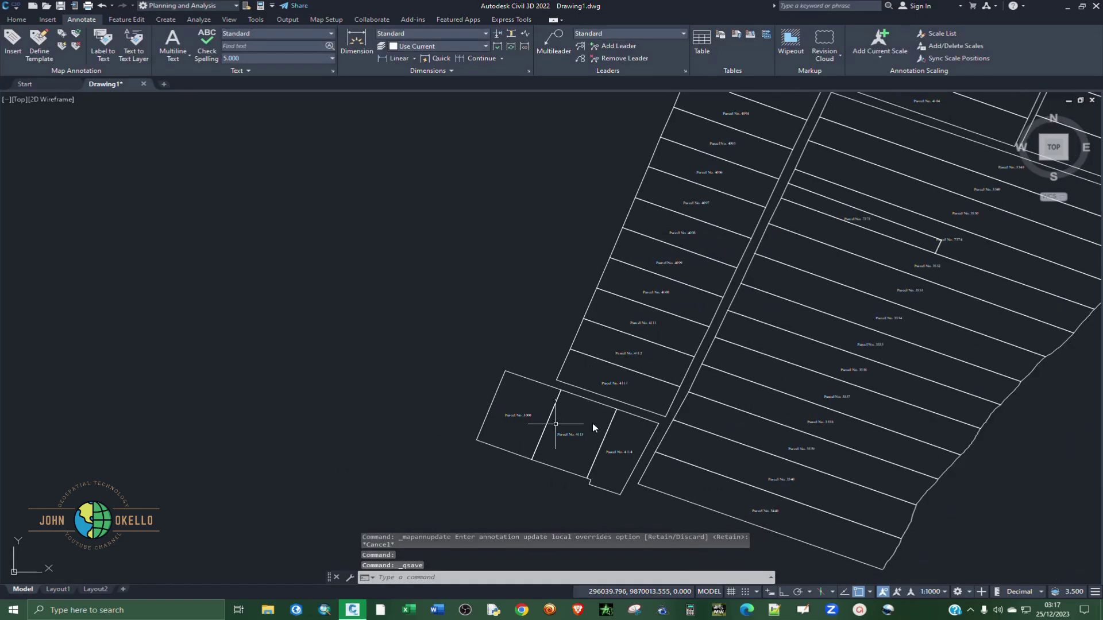
pyautogui.scroll(-3, 581, 510)
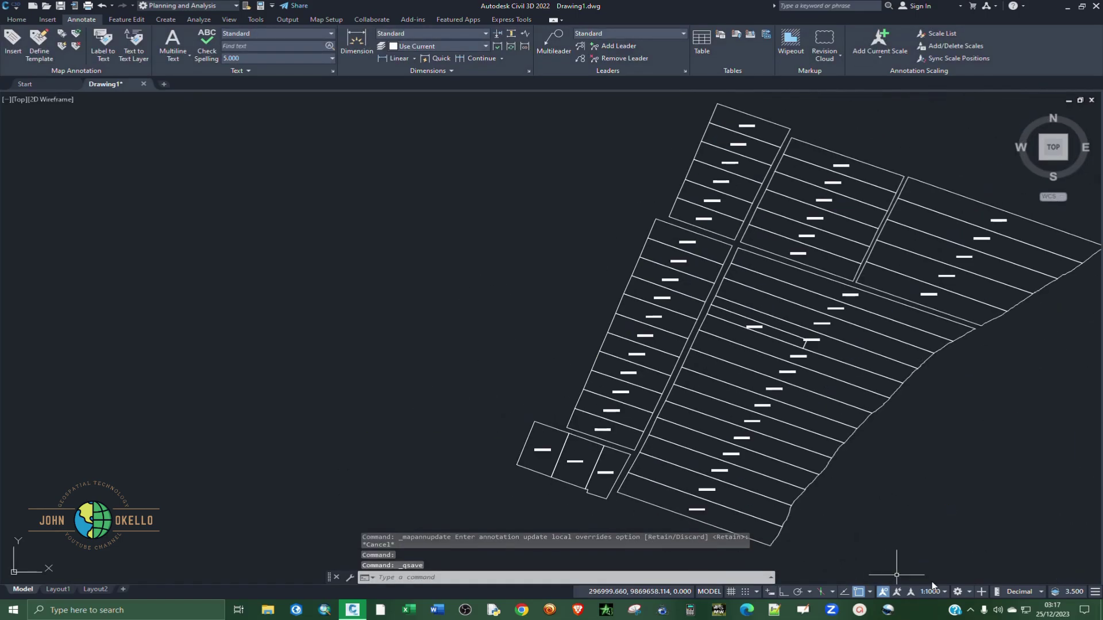
pyautogui.click(970, 592)
pyautogui.click(976, 489)
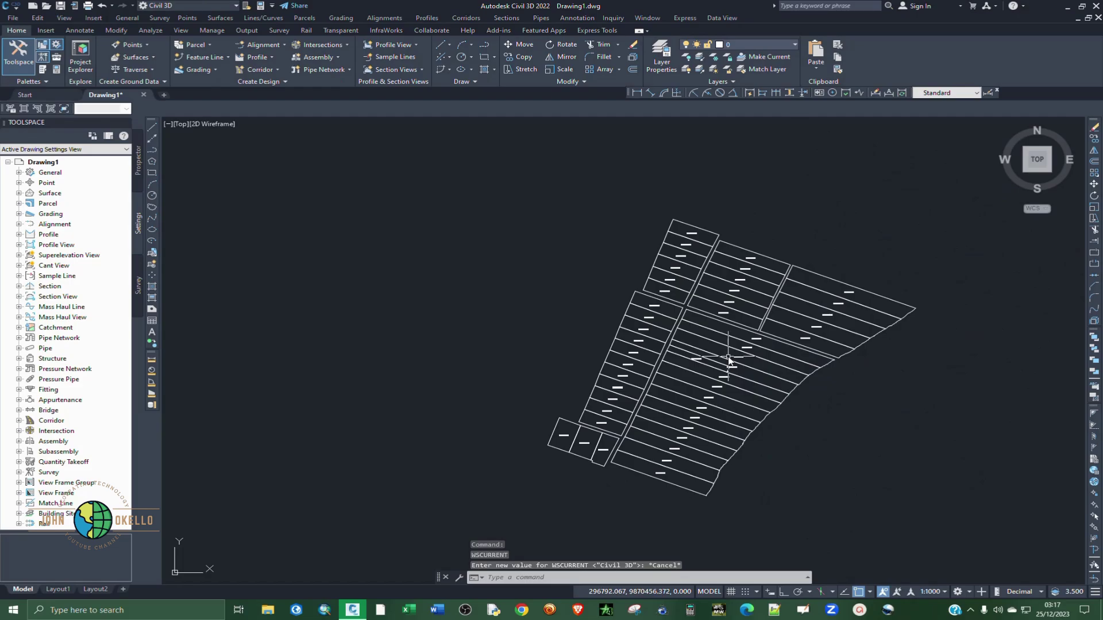
# - Examine the restyled parcel labels in the middle of the block at close and wide range
pyautogui.scroll(5, 729, 360)
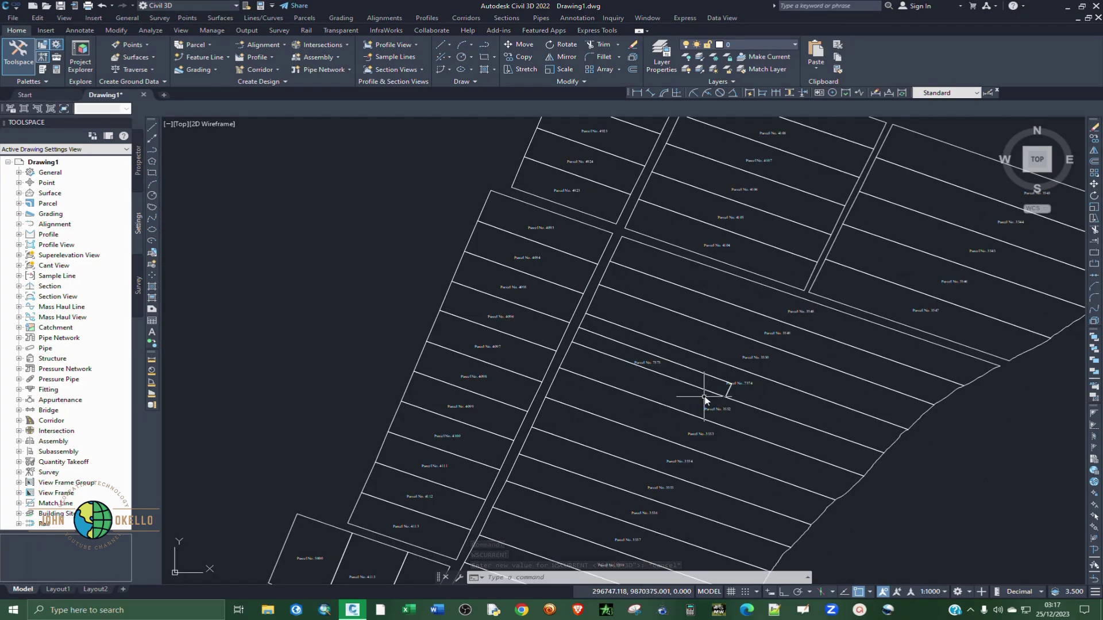
pyautogui.scroll(4, 699, 390)
pyautogui.scroll(-2, 655, 395)
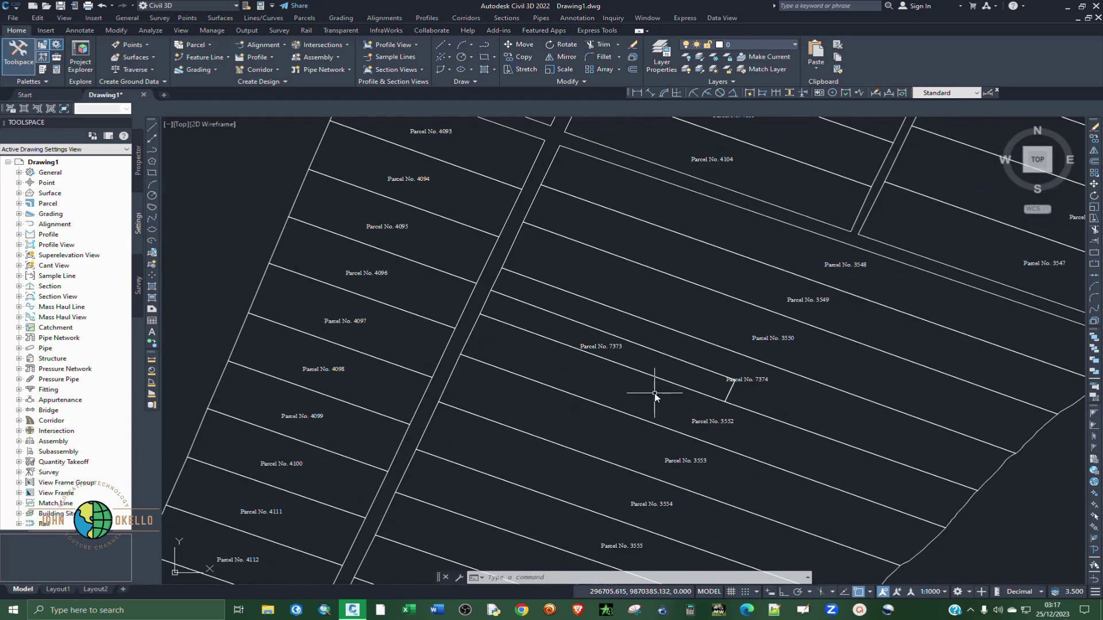
pyautogui.scroll(-2, 678, 386)
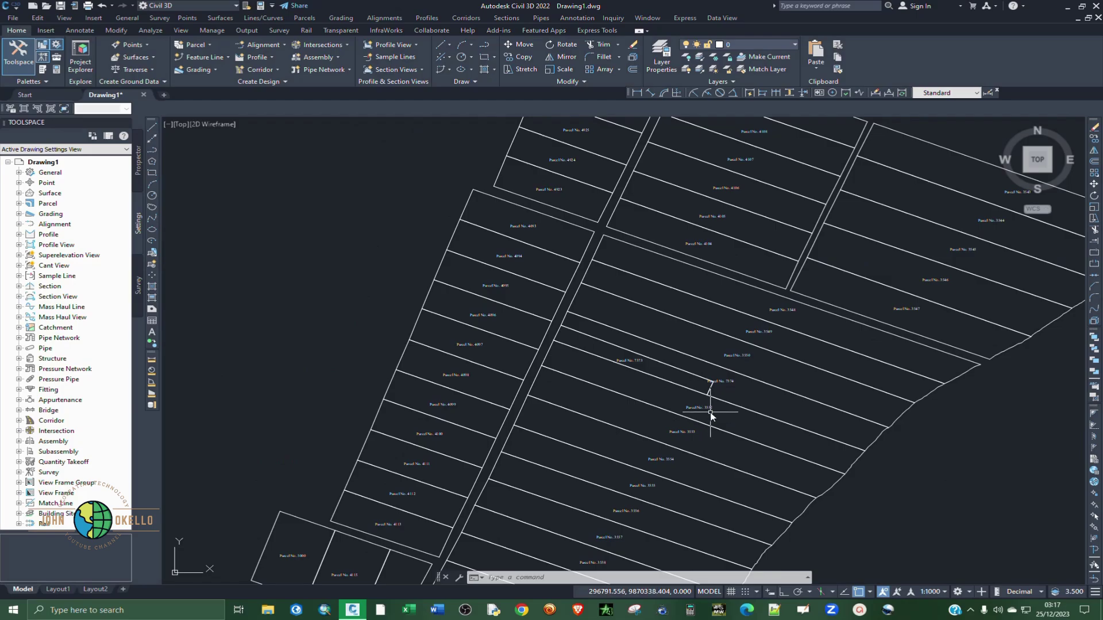
pyautogui.scroll(4, 711, 413)
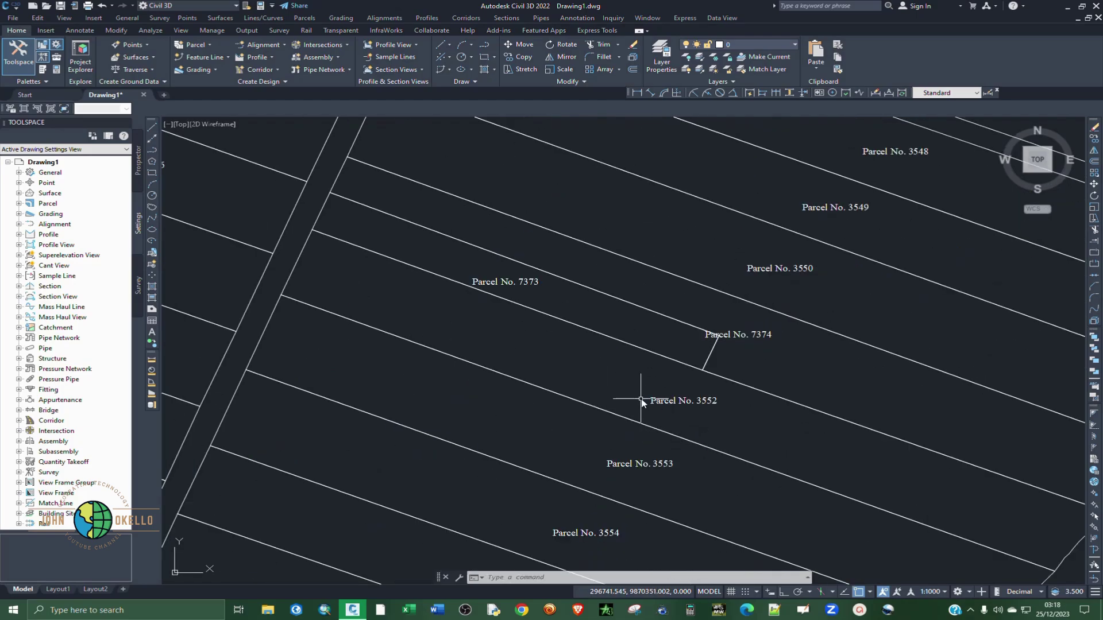
pyautogui.scroll(-4, 642, 399)
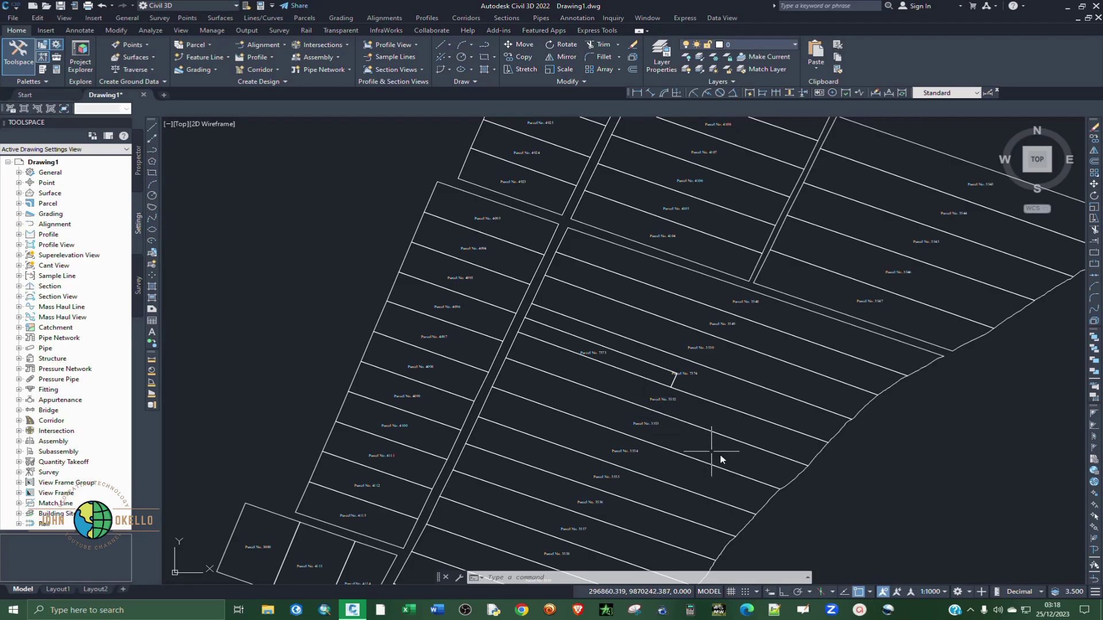
pyautogui.click(971, 612)
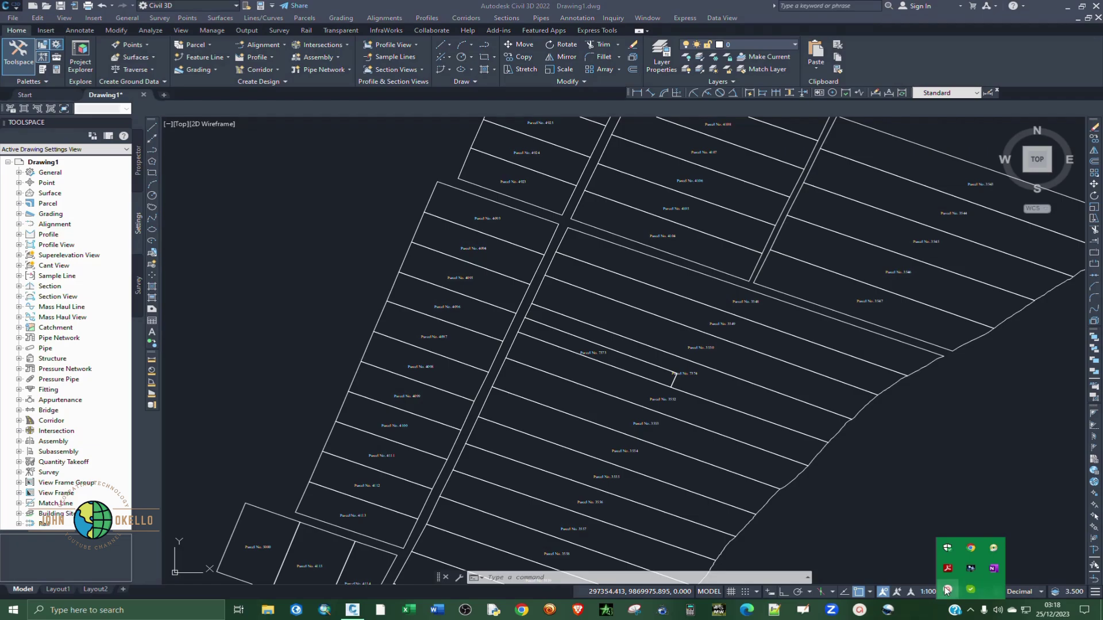